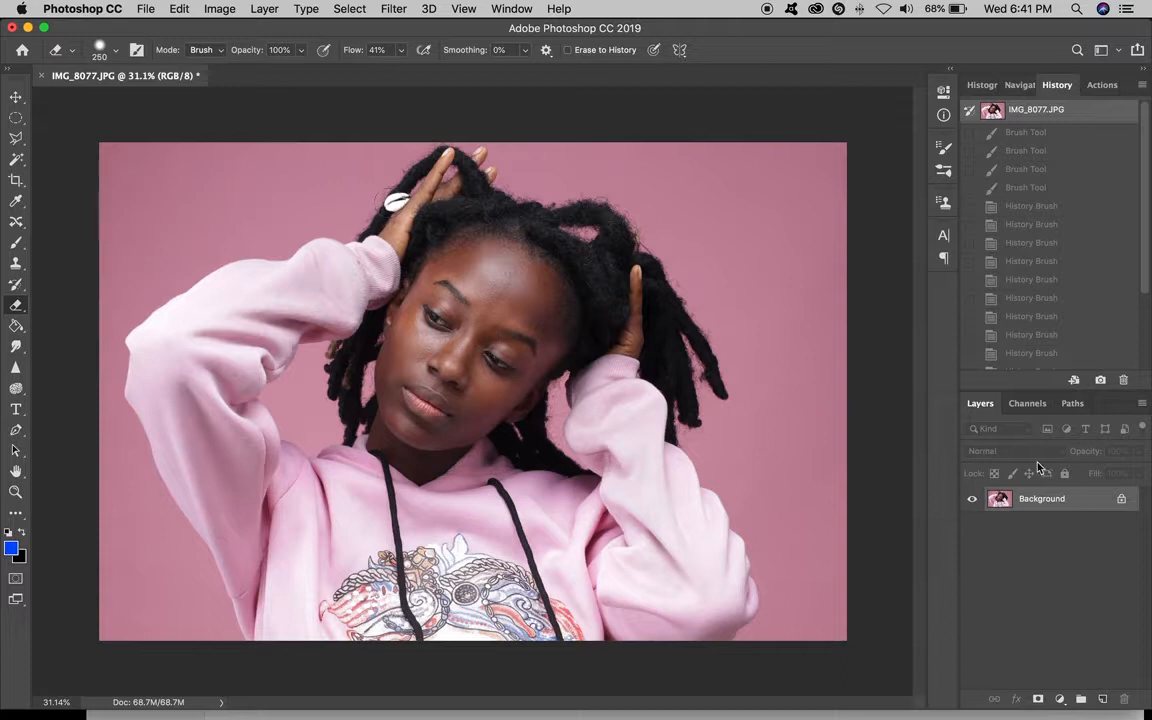
Unlock the Background layer and erase the pink backdrop above the raised sleeve with a large soft Eraser
left_click(1121, 502)
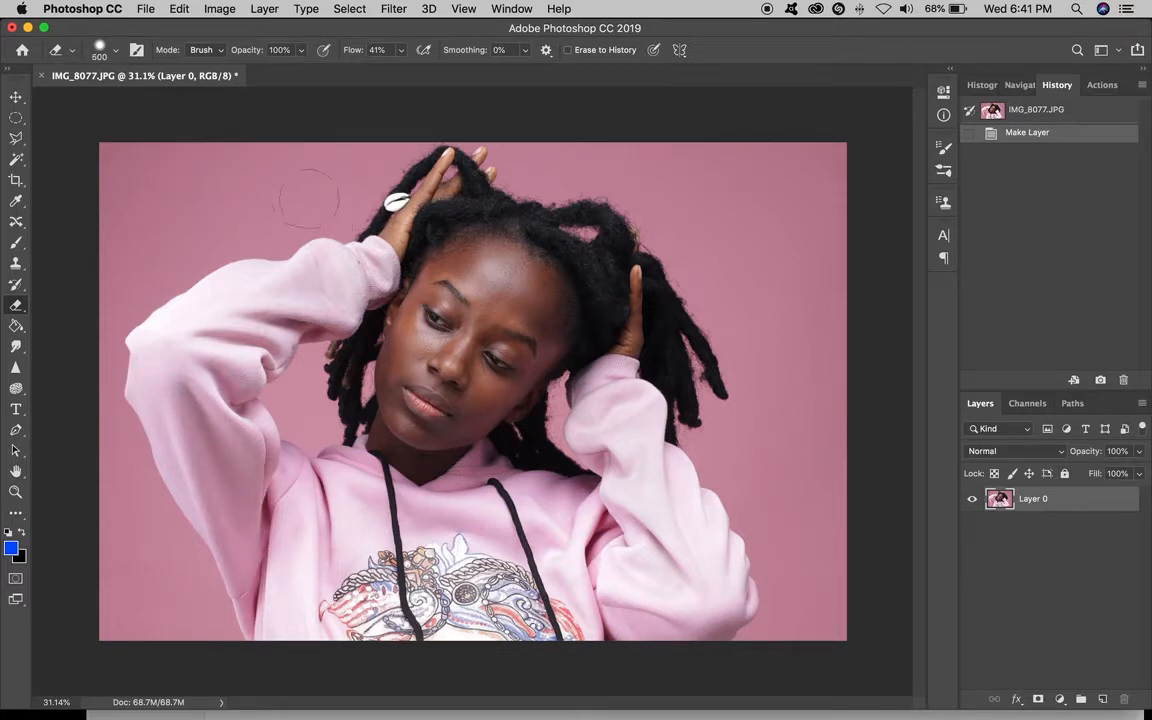
mouse_move(300, 172)
left_mouse_down()
mouse_move(189, 178)
mouse_move(183, 164)
mouse_move(147, 167)
mouse_move(127, 195)
mouse_move(114, 162)
mouse_move(144, 206)
mouse_move(203, 208)
mouse_move(369, 157)
mouse_move(354, 211)
mouse_move(357, 188)
mouse_move(362, 205)
mouse_move(408, 151)
left_mouse_up()
key("bracketleft")
key("bracketleft")
key("bracketleft")
key("bracketleft")
key("bracketleft")
key("bracketleft")
key("bracketright")
mouse_move(320, 217)
left_mouse_down()
mouse_move(137, 247)
mouse_move(112, 262)
mouse_move(116, 235)
mouse_move(135, 248)
mouse_move(131, 262)
mouse_move(300, 222)
left_mouse_up()
Erase the pink backdrop along the outer side of the raised sleeve down to the photo's lower edge
key("bracketright")
key("bracketleft")
key("bracketright")
mouse_move(222, 246)
left_mouse_down()
mouse_move(143, 303)
mouse_move(129, 271)
mouse_move(109, 303)
mouse_move(101, 391)
mouse_move(98, 359)
mouse_move(119, 461)
mouse_move(129, 449)
mouse_move(120, 433)
mouse_move(156, 549)
mouse_move(141, 510)
mouse_move(150, 501)
mouse_move(205, 618)
left_mouse_up()
key("bracketright")
mouse_move(160, 555)
left_mouse_down()
mouse_move(131, 614)
mouse_move(123, 465)
mouse_move(137, 465)
mouse_move(200, 560)
mouse_move(100, 334)
left_mouse_up()
Erase the strip of backdrop above the raised fingers with a smaller Eraser brush
key("bracketleft")
key("bracketleft")
key("bracketleft")
key("bracketleft")
key("bracketright")
left_click_drag(420, 143, 509, 134)
key("bracketleft")
key("bracketleft")
key("bracketleft")
key("bracketleft")
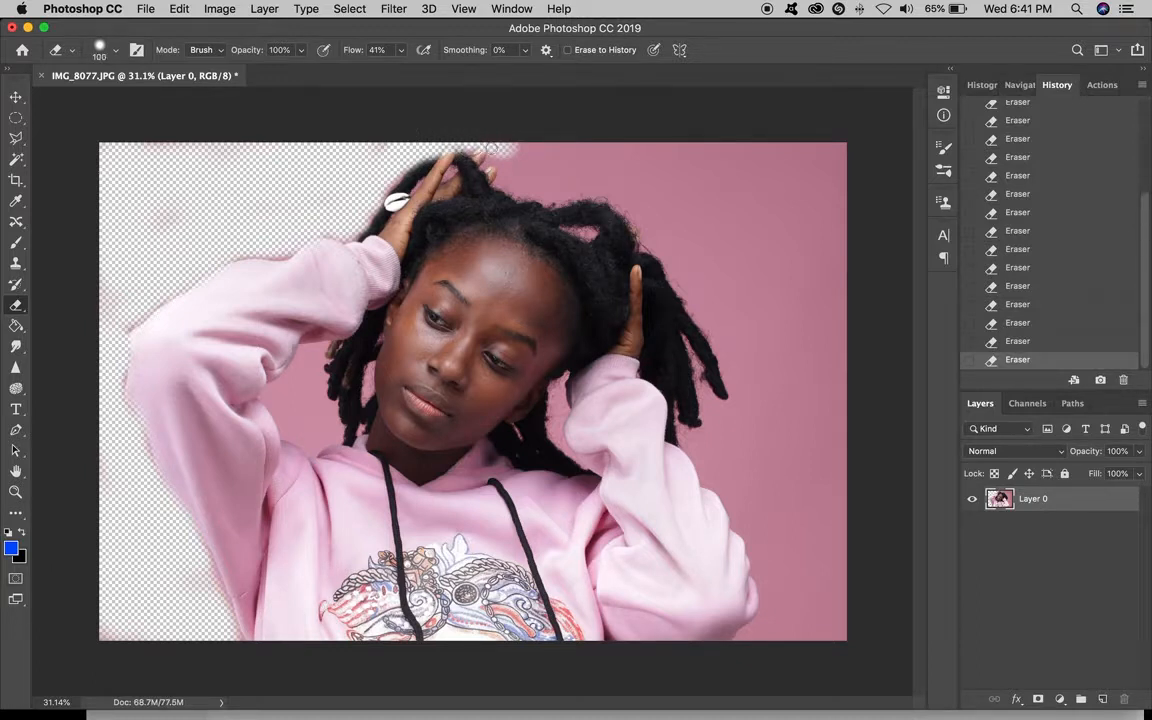
Erase the backdrop above the head and along the outer edge of the dreadlocks with a larger Eraser brush
key("bracketright")
key("bracketright")
key("bracketright")
key("bracketright")
key("bracketright")
key("bracketright")
mouse_move(517, 154)
left_mouse_down()
mouse_move(568, 187)
mouse_move(552, 191)
mouse_move(532, 168)
mouse_move(578, 168)
left_mouse_up()
left_click_drag(588, 178, 593, 180)
mouse_move(586, 184)
left_mouse_down()
mouse_move(615, 160)
mouse_move(606, 171)
mouse_move(632, 188)
mouse_move(619, 201)
mouse_move(645, 218)
mouse_move(615, 156)
mouse_move(713, 163)
mouse_move(664, 175)
mouse_move(661, 224)
mouse_move(679, 244)
mouse_move(642, 227)
mouse_move(700, 254)
mouse_move(686, 245)
mouse_move(702, 267)
mouse_move(714, 207)
mouse_move(736, 184)
mouse_move(729, 174)
mouse_move(836, 162)
mouse_move(782, 162)
mouse_move(731, 223)
mouse_move(826, 207)
mouse_move(736, 231)
mouse_move(737, 313)
mouse_move(696, 268)
mouse_move(753, 361)
mouse_move(746, 248)
mouse_move(821, 291)
mouse_move(834, 353)
mouse_move(805, 334)
left_mouse_up()
Erase the backdrop around the tips of the outer dreadlocks with a smaller Eraser brush
key("bracketleft")
key("bracketright")
key("bracketright")
key("]")
key("[")
key("[")
key("[")
key("[")
key("[")
key("[")
key("[")
mouse_move(746, 396)
left_mouse_down()
mouse_move(728, 352)
mouse_move(821, 383)
mouse_move(733, 412)
mouse_move(763, 413)
mouse_move(727, 425)
left_mouse_up()
Erase the backdrop from below the dreadlocks down past the other sleeve to the photo's lower corner
key("]")
key("]")
mouse_move(696, 360)
left_mouse_down()
mouse_move(706, 402)
mouse_move(742, 404)
mouse_move(728, 427)
mouse_move(689, 442)
mouse_move(730, 476)
mouse_move(717, 473)
mouse_move(733, 494)
mouse_move(818, 360)
mouse_move(790, 500)
left_mouse_up()
key("]")
key("]")
key("]")
key("]")
key("]")
key("]")
mouse_move(830, 405)
left_mouse_down()
mouse_move(810, 494)
mouse_move(828, 617)
mouse_move(792, 514)
mouse_move(779, 535)
left_mouse_up()
key("[")
mouse_move(746, 496)
left_mouse_down()
mouse_move(770, 549)
mouse_move(774, 625)
mouse_move(814, 630)
mouse_move(776, 648)
left_mouse_up()
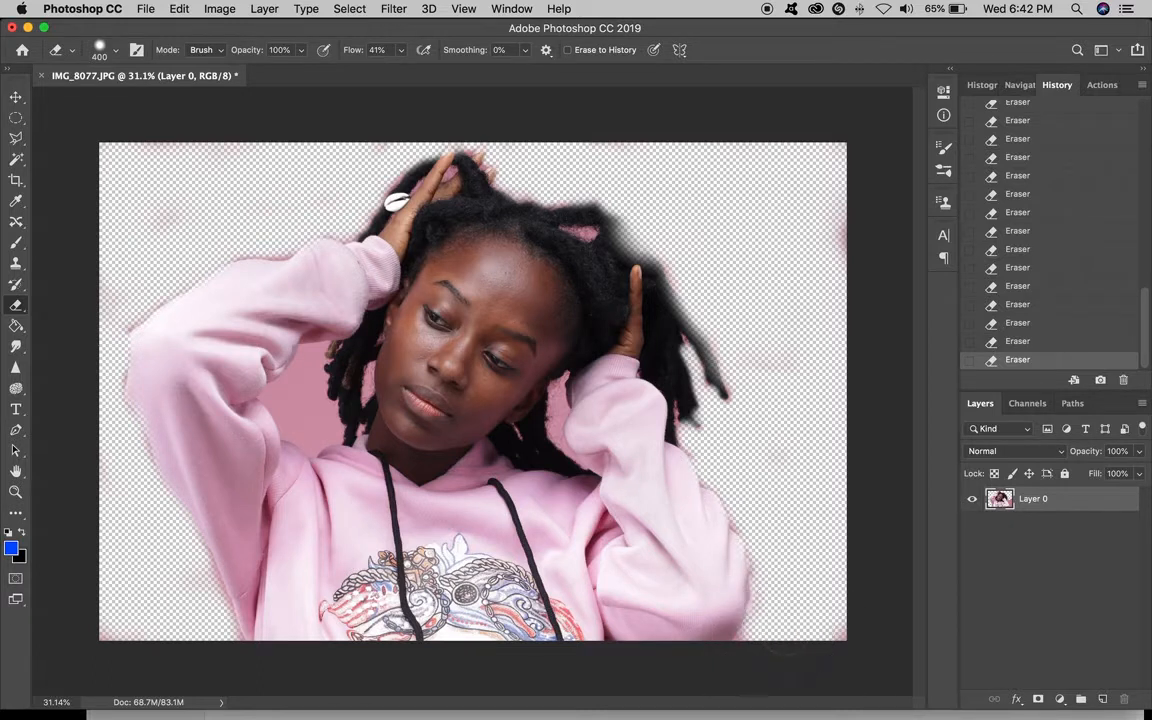
Erase the backdrop patches enclosed between the sleeves, hands and hair with a small Eraser brush
mouse_move(303, 424)
left_mouse_down()
mouse_move(309, 411)
mouse_move(329, 429)
mouse_move(285, 320)
mouse_move(298, 348)
mouse_move(277, 392)
mouse_move(288, 358)
mouse_move(330, 335)
left_mouse_up()
key("[")
key("]")
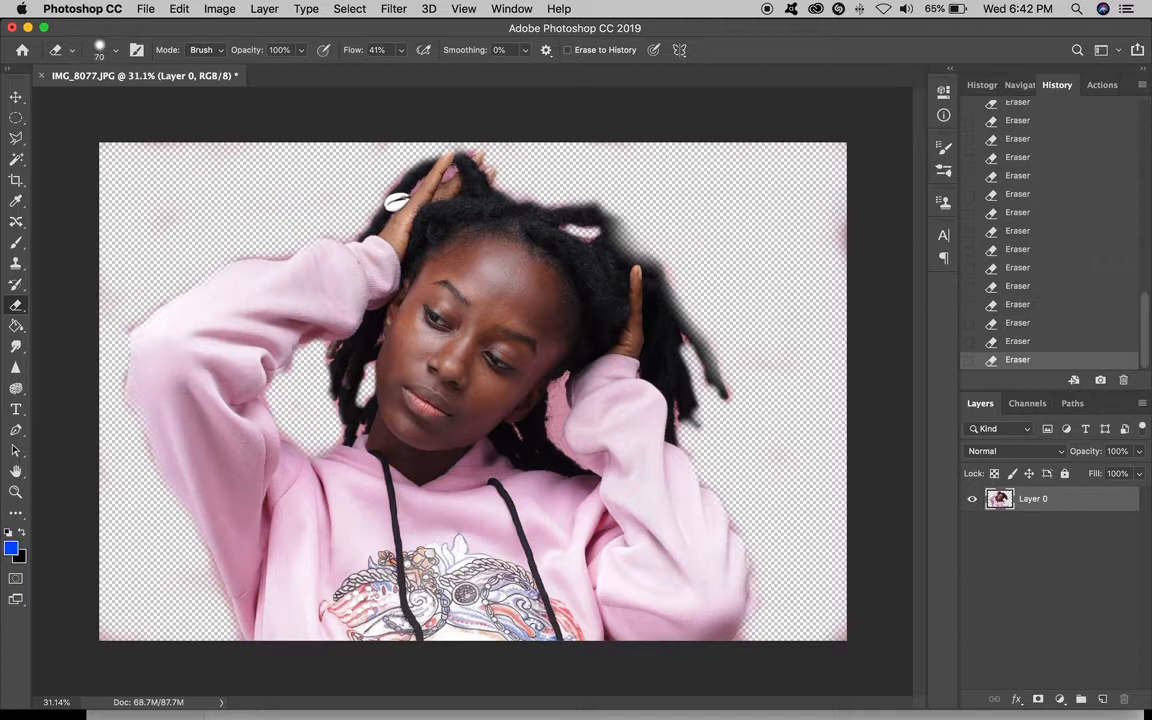
scroll(449, 196, "up", 2)
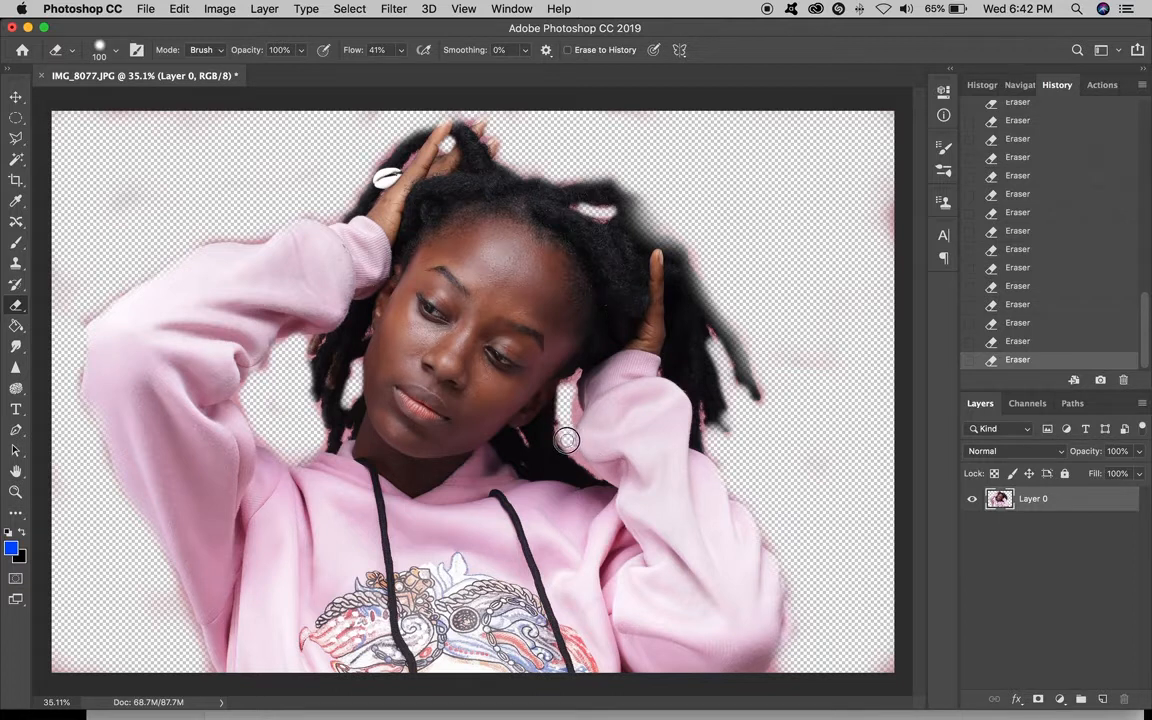
key("bracketleft")
key("bracketleft")
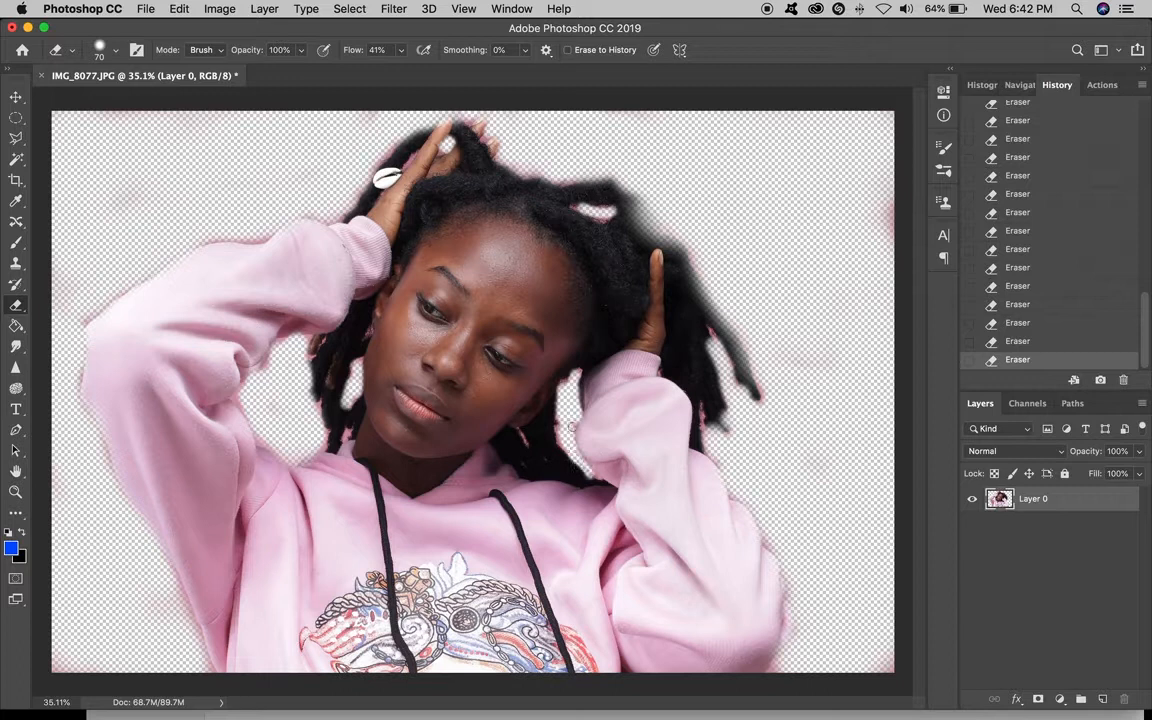
key("super+minus")
key("super+plus")
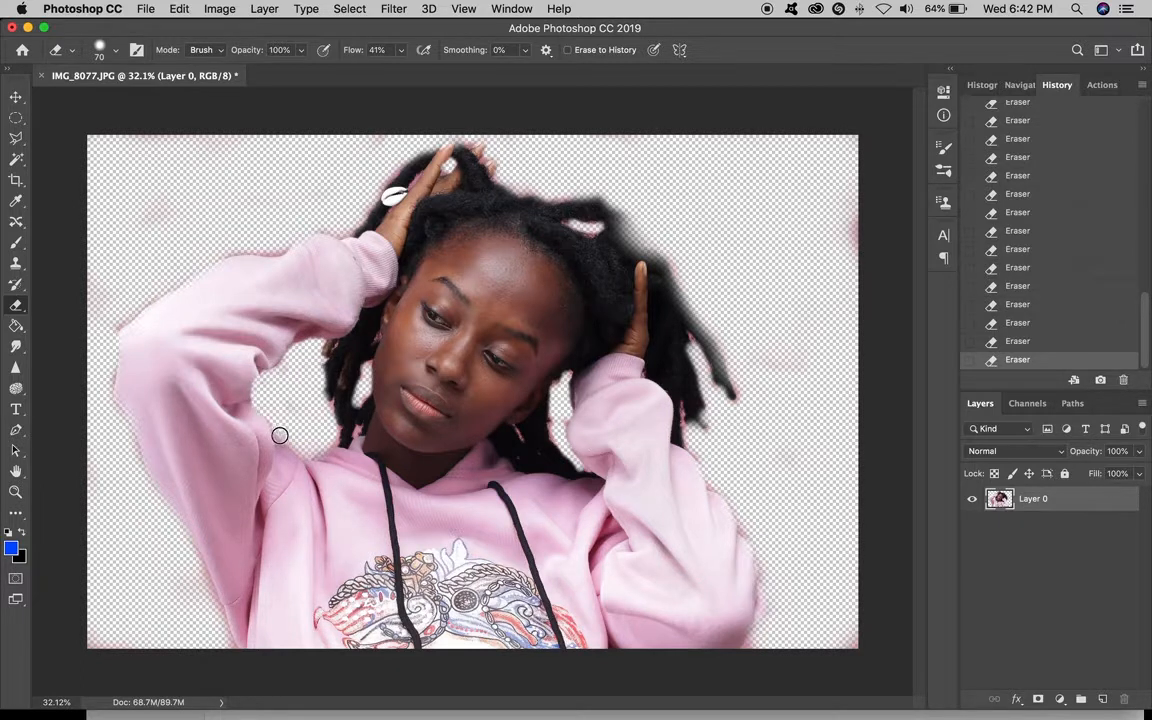
Restore the over-erased edges of the raised sleeve and the hair beside the face with the History Brush
left_click(15, 284)
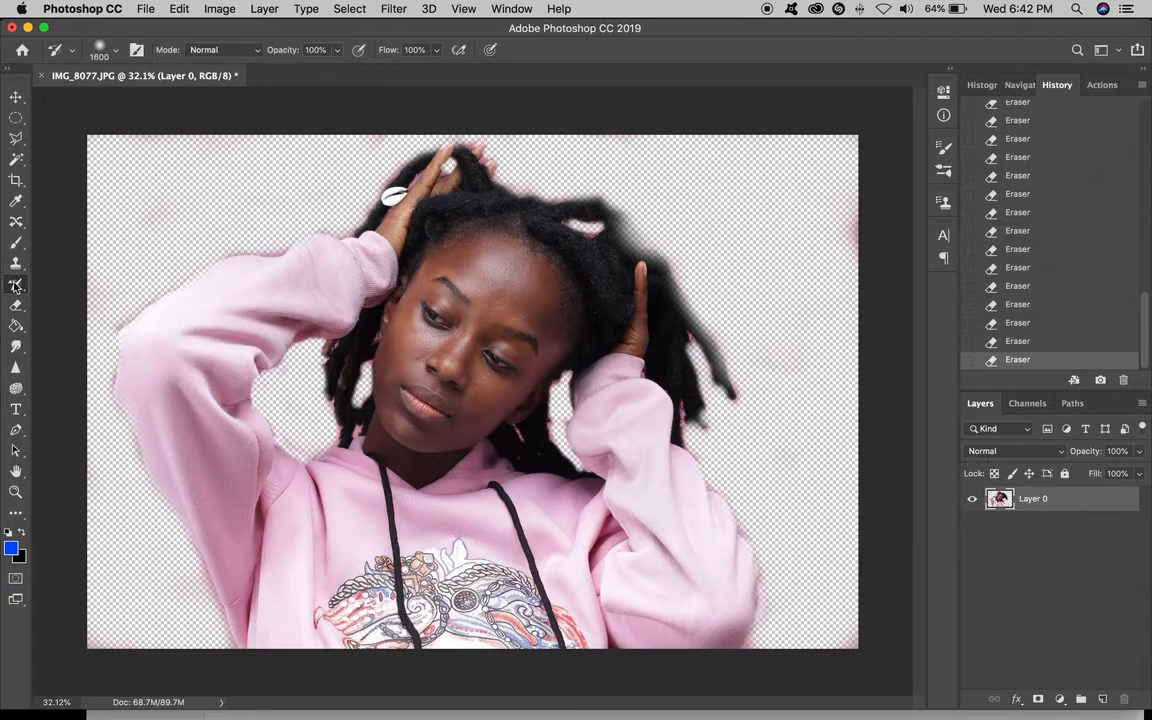
key("bracketleft")
key("bracketleft")
key("bracketleft")
key("bracketleft")
key("bracketleft")
key("bracketright")
left_click_drag(272, 447, 256, 426)
left_click_drag(138, 418, 220, 590)
left_click_drag(357, 427, 341, 398)
key("bracketleft")
key("bracketleft")
key("bracketleft")
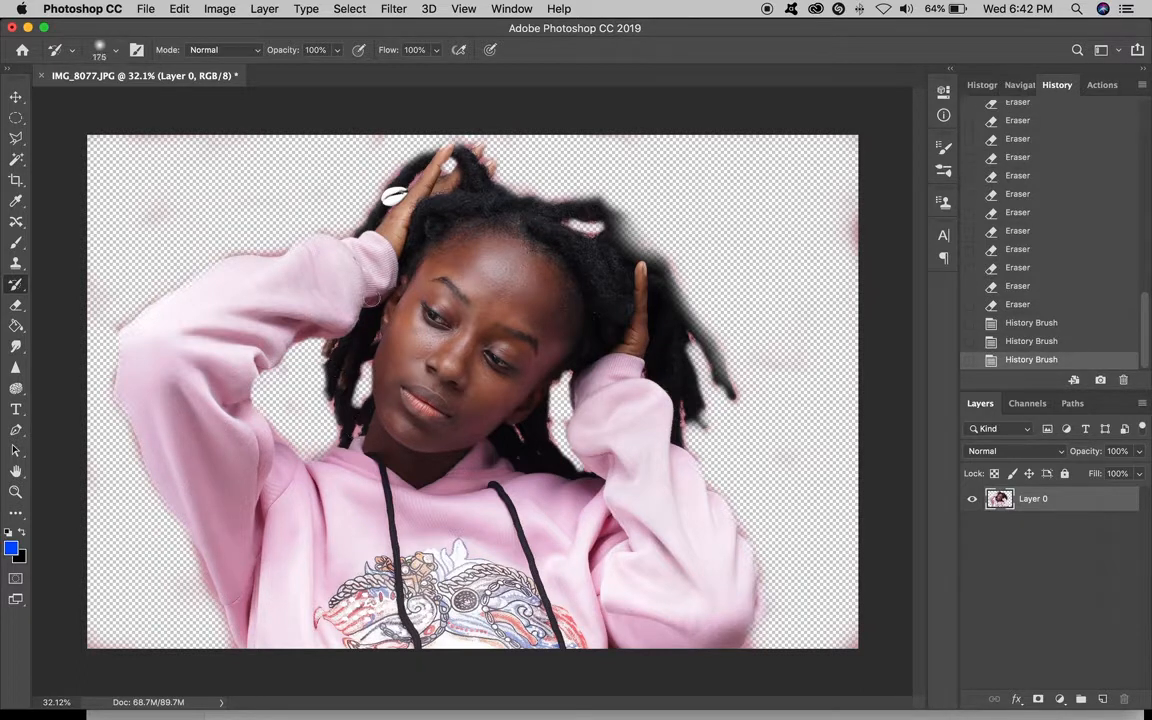
left_click(338, 371)
Restore the over-erased outer edge of the dreadlocks down to their tips with a smaller History Brush
key("bracketright")
mouse_move(604, 211)
left_mouse_down()
mouse_move(623, 247)
mouse_move(613, 224)
mouse_move(658, 264)
left_mouse_up()
key("bracketleft")
key("bracketleft")
key("bracketleft")
key("bracketleft")
left_click_drag(660, 266, 685, 310)
left_click_drag(680, 304, 714, 350)
left_click_drag(714, 351, 718, 375)
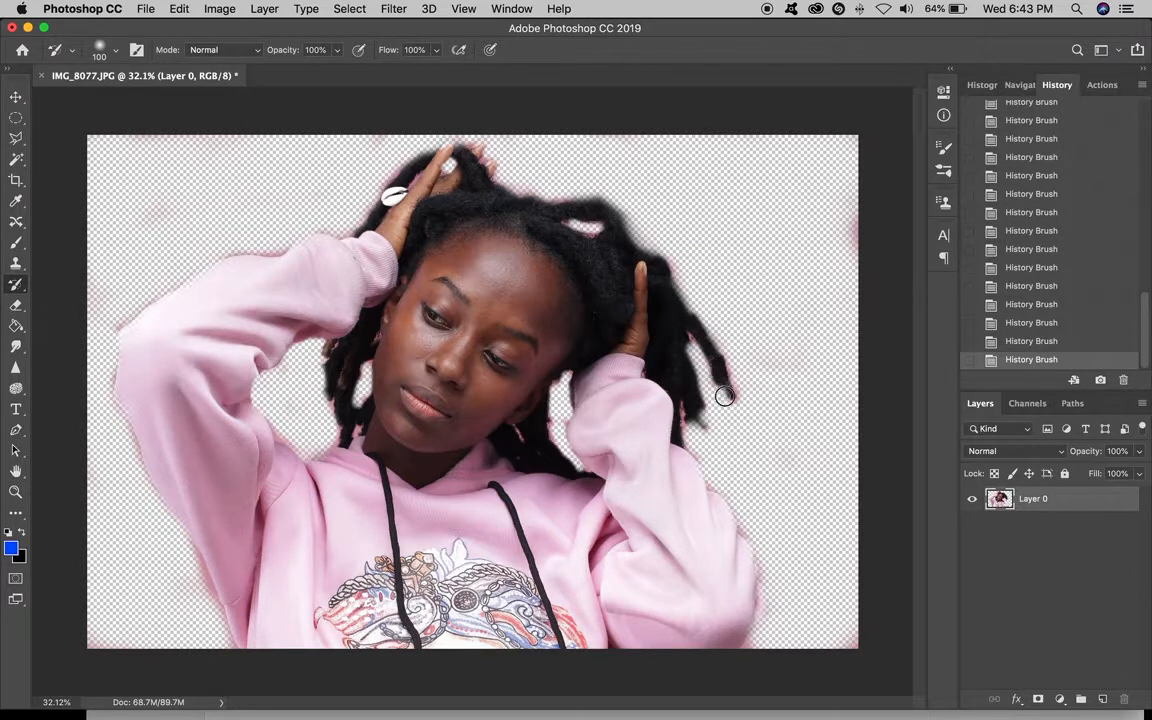
key("bracketright")
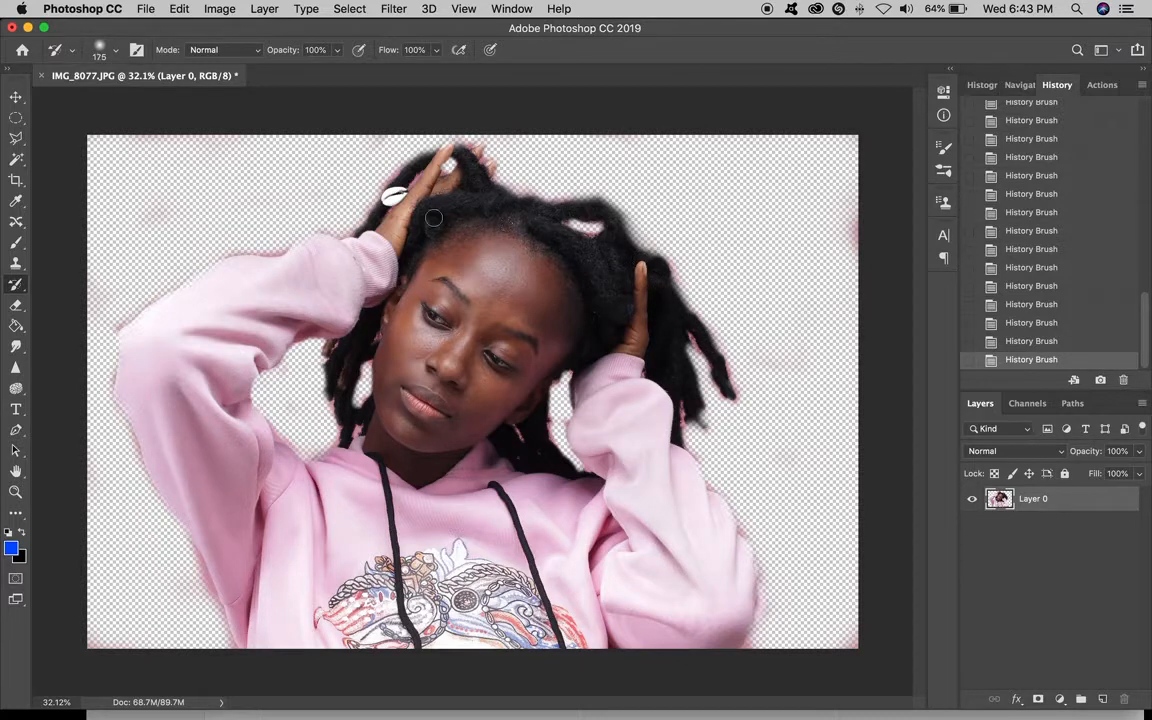
Inspect the cutout's edges up close and revert the photo to its original opened state
scroll(290, 190, "up", 8)
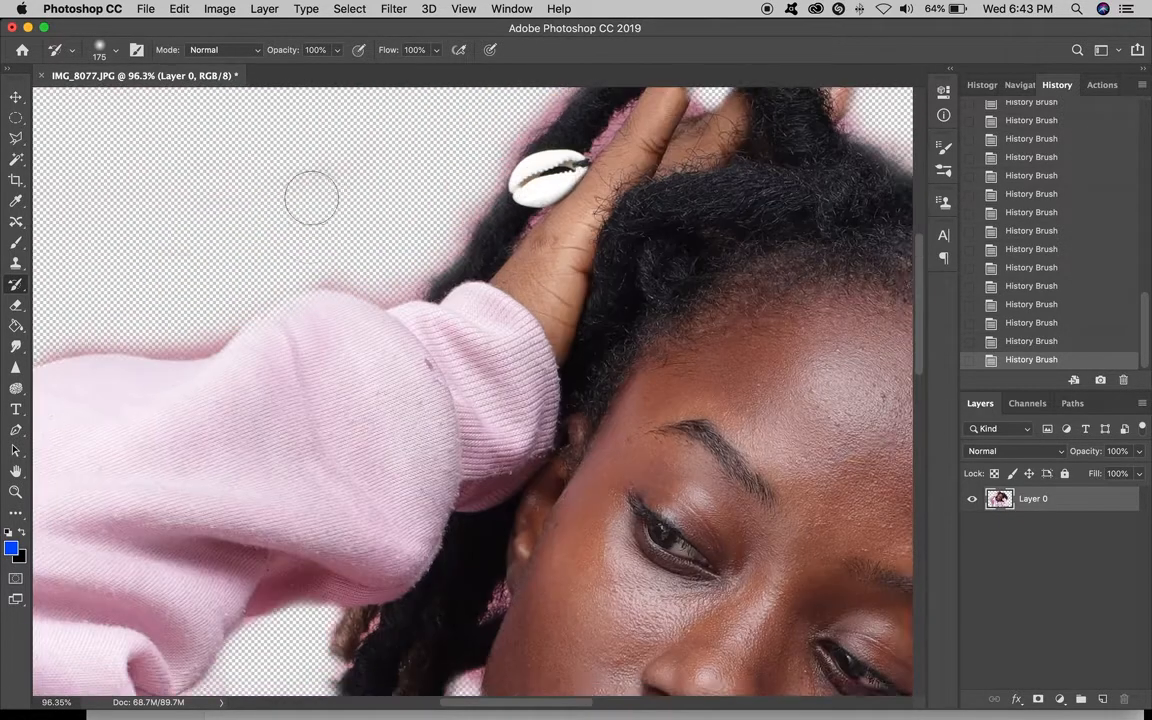
scroll(304, 197, "down", 8)
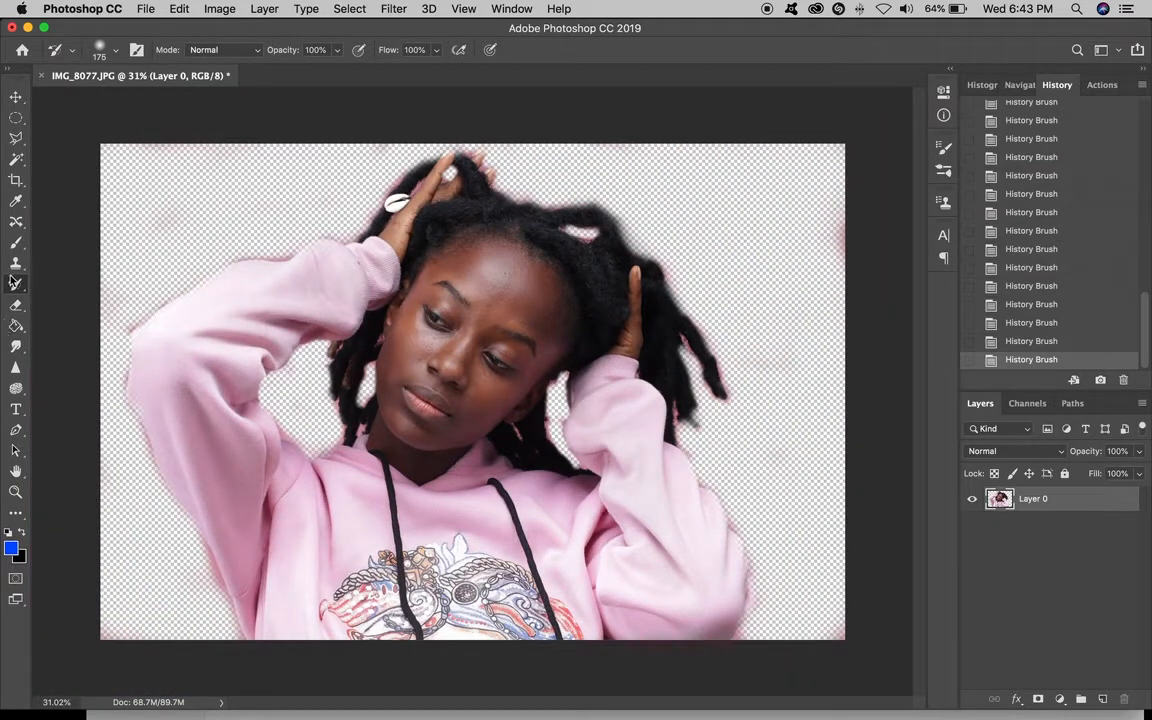
left_click(15, 305)
left_click_drag(17, 307, 86, 303)
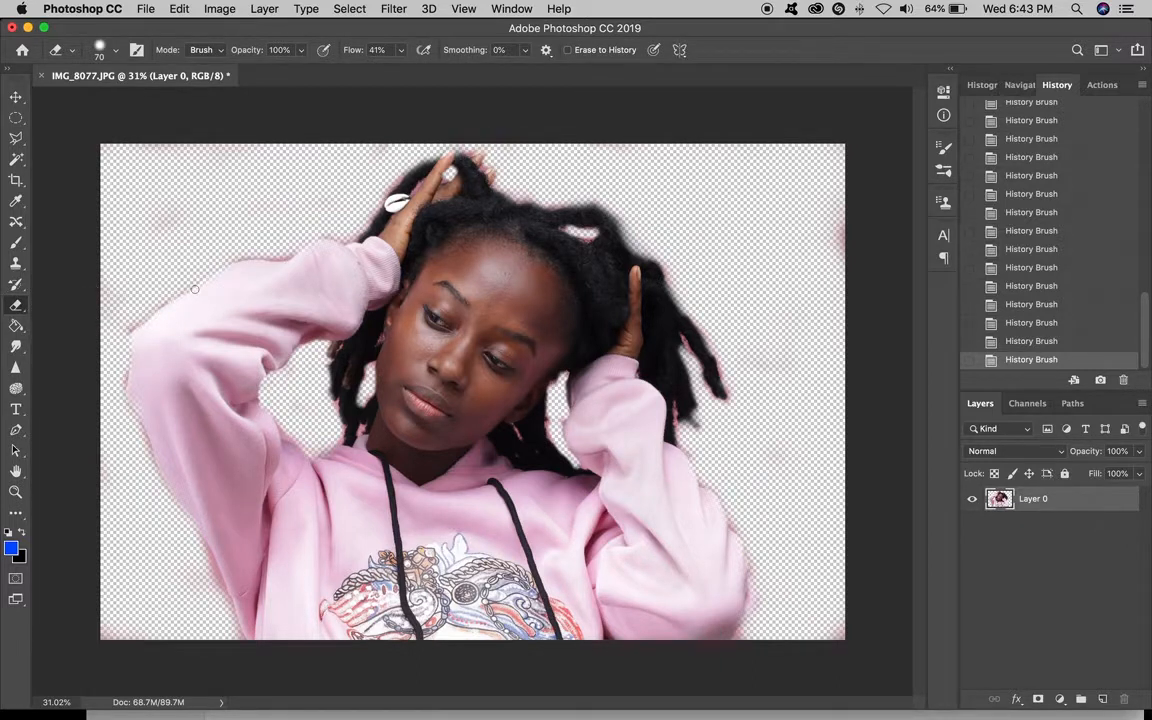
scroll(195, 289, "up", 1)
scroll(1031, 187, "up", 10)
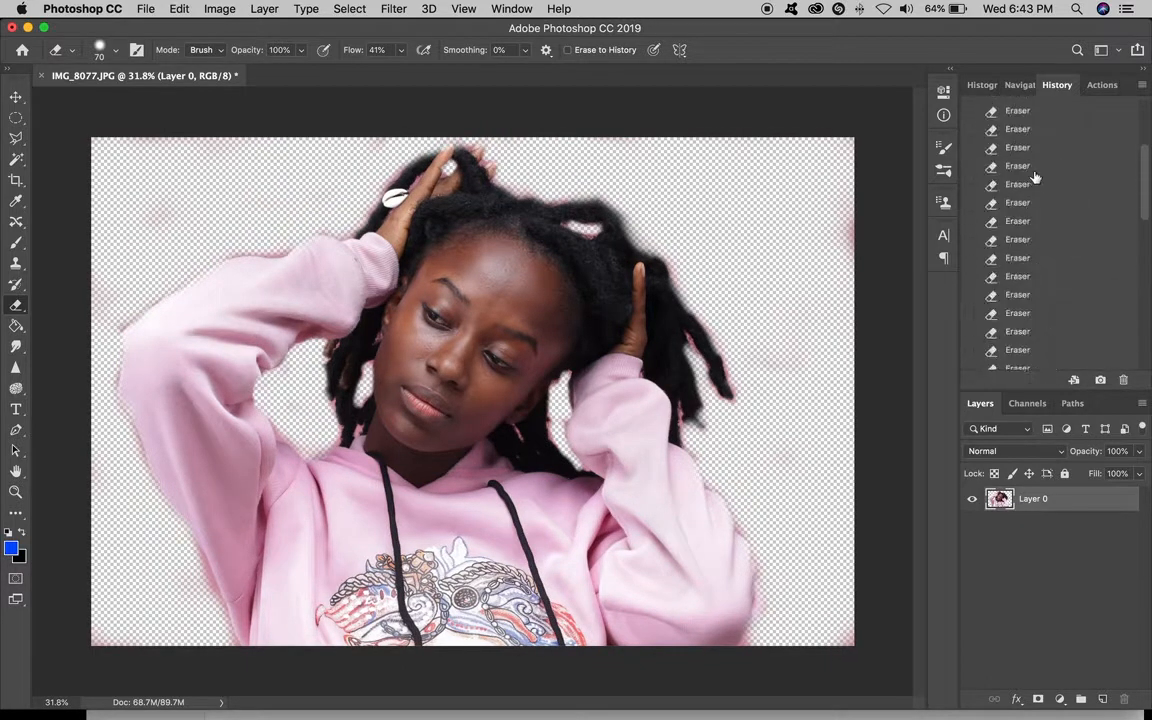
left_click(1052, 111)
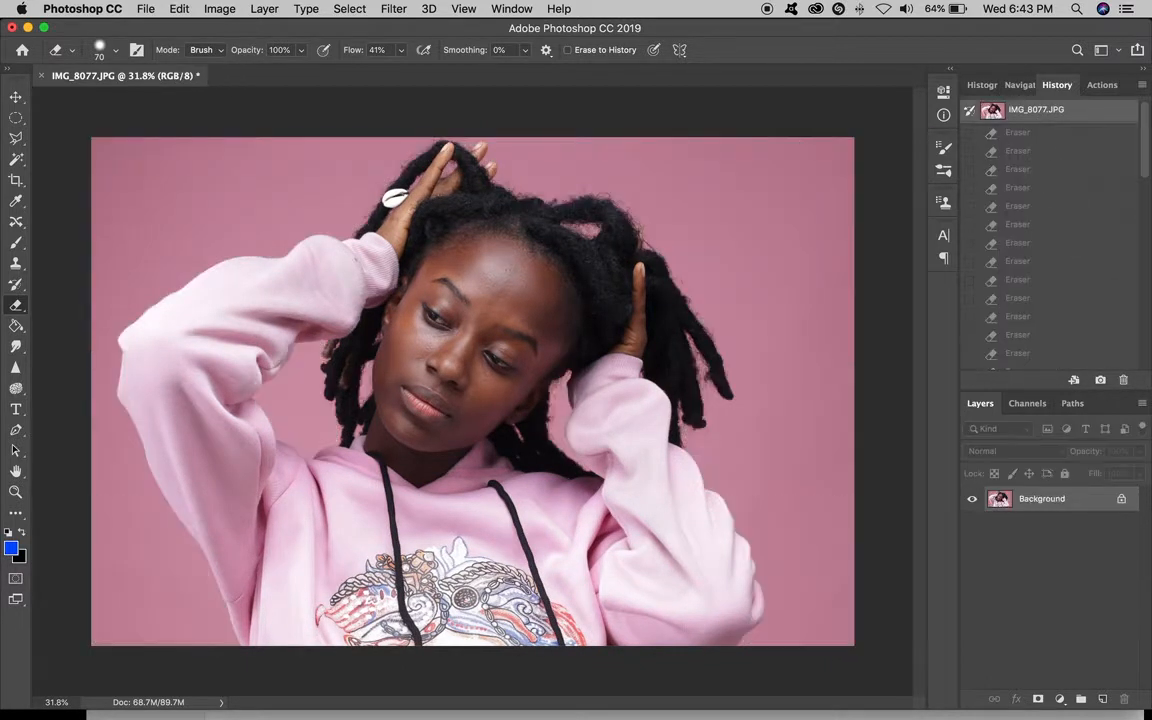
Try the Background Eraser on the backdrop of a twice-duplicated photo layer and revert to the original photo
left_click_drag(15, 310, 100, 316)
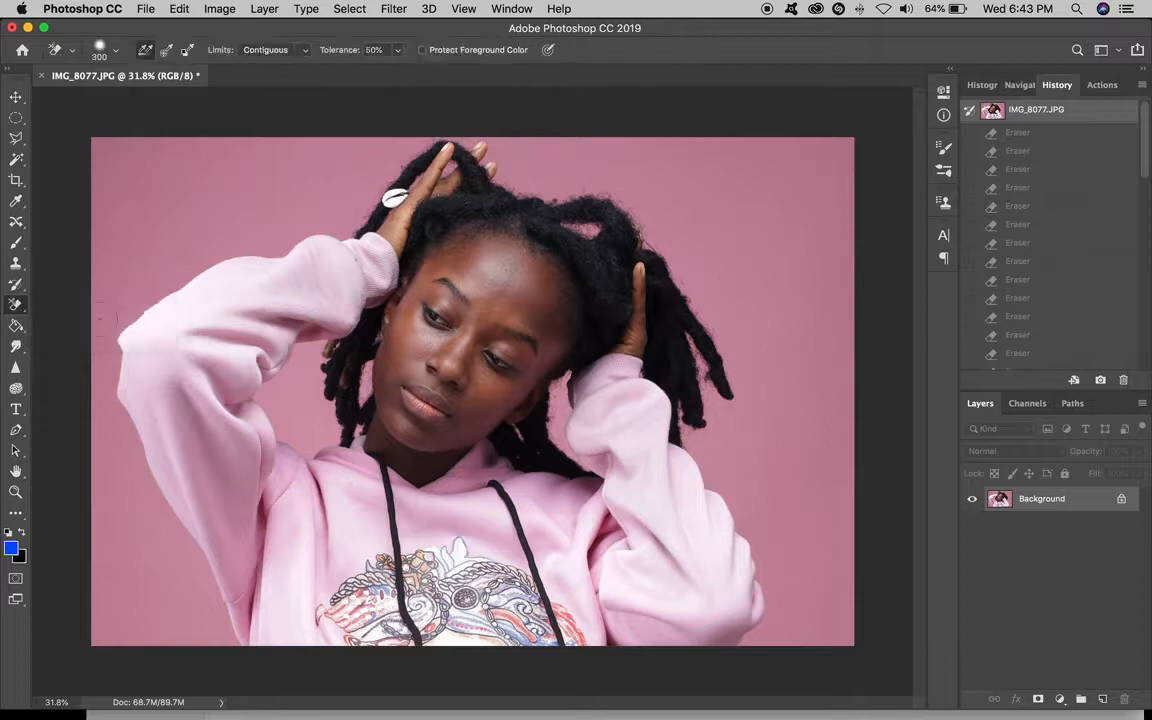
mouse_move(166, 224)
left_mouse_down()
mouse_move(167, 239)
mouse_move(211, 216)
mouse_move(188, 245)
mouse_move(175, 235)
left_mouse_up()
key("ctrl+j")
key("ctrl+j")
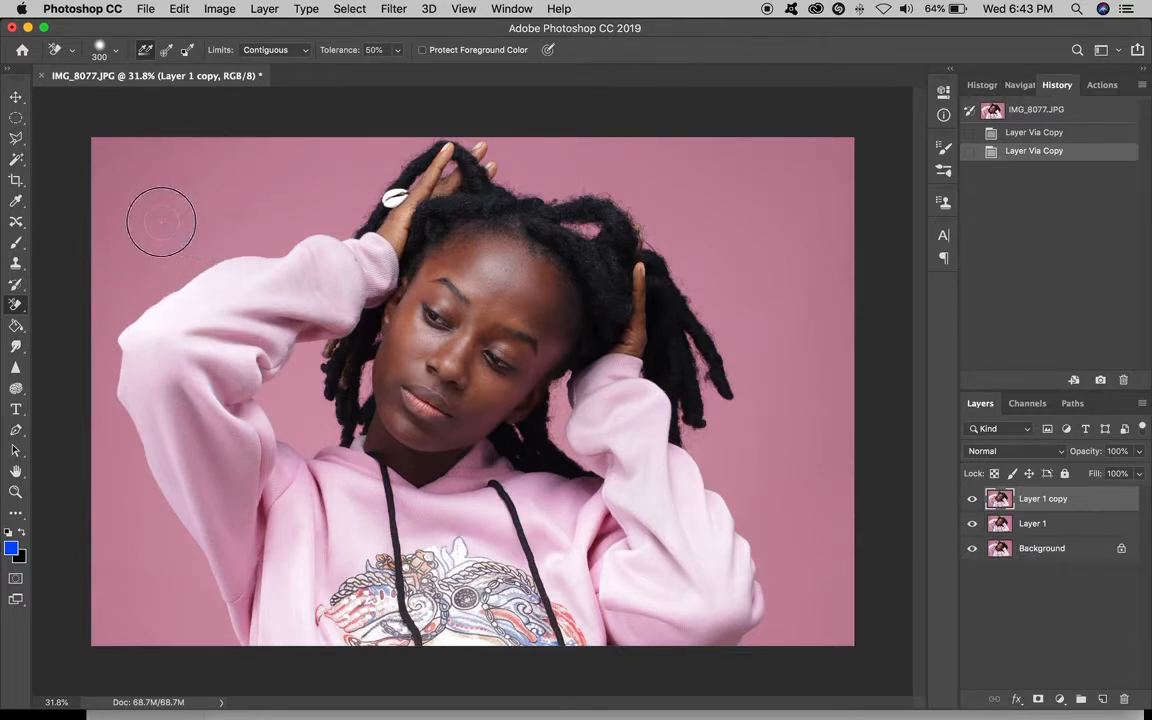
left_click(352, 173)
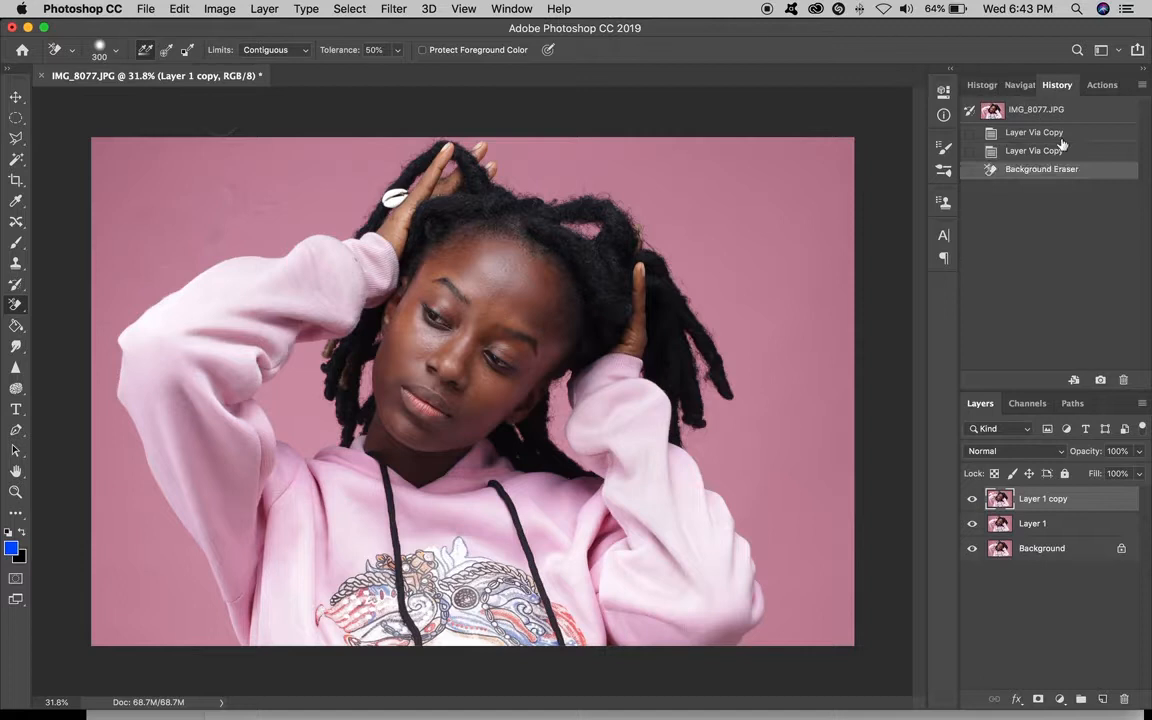
left_click(1077, 113)
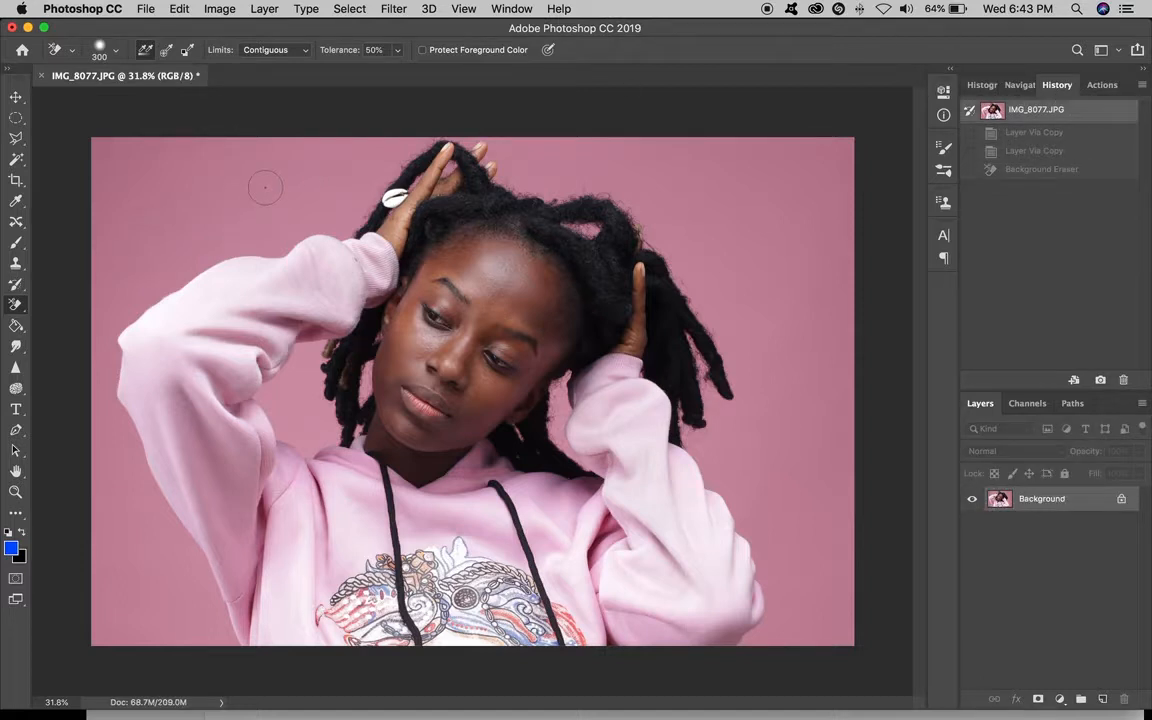
Erase the pink backdrop on the outer side of the raised sleeve with the Magic Eraser, undoing the stray erasure into the sleeve
right_click(15, 306)
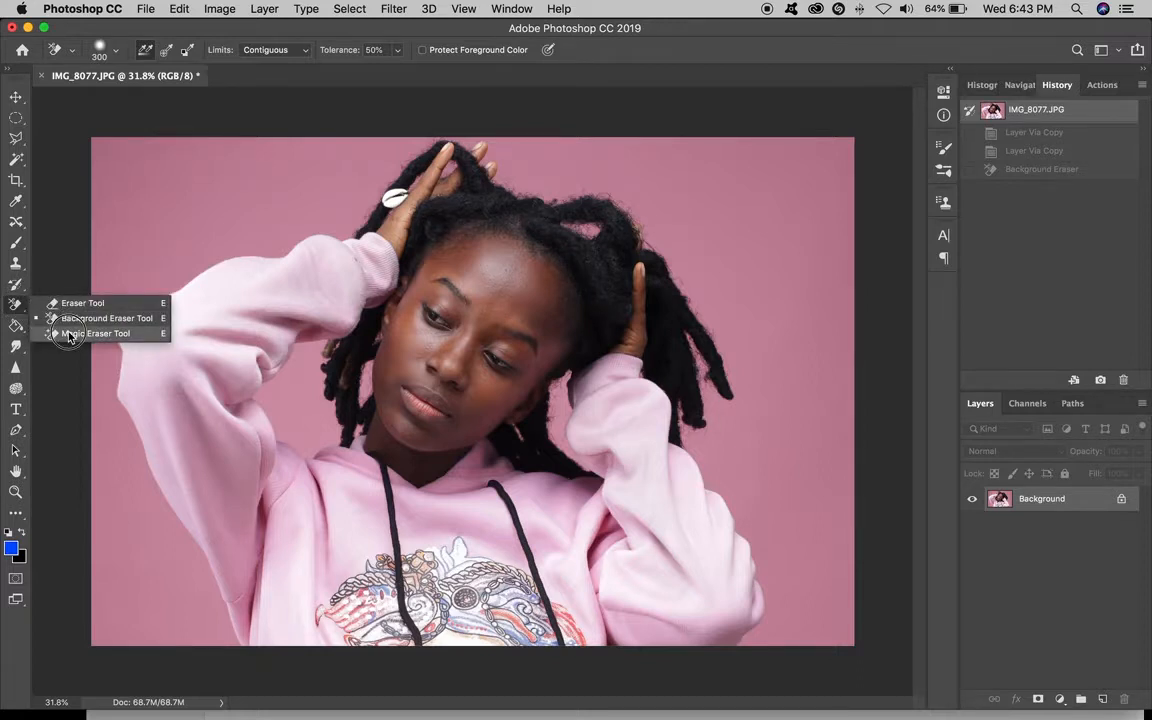
left_click(70, 334)
right_click(15, 306)
left_click(100, 332)
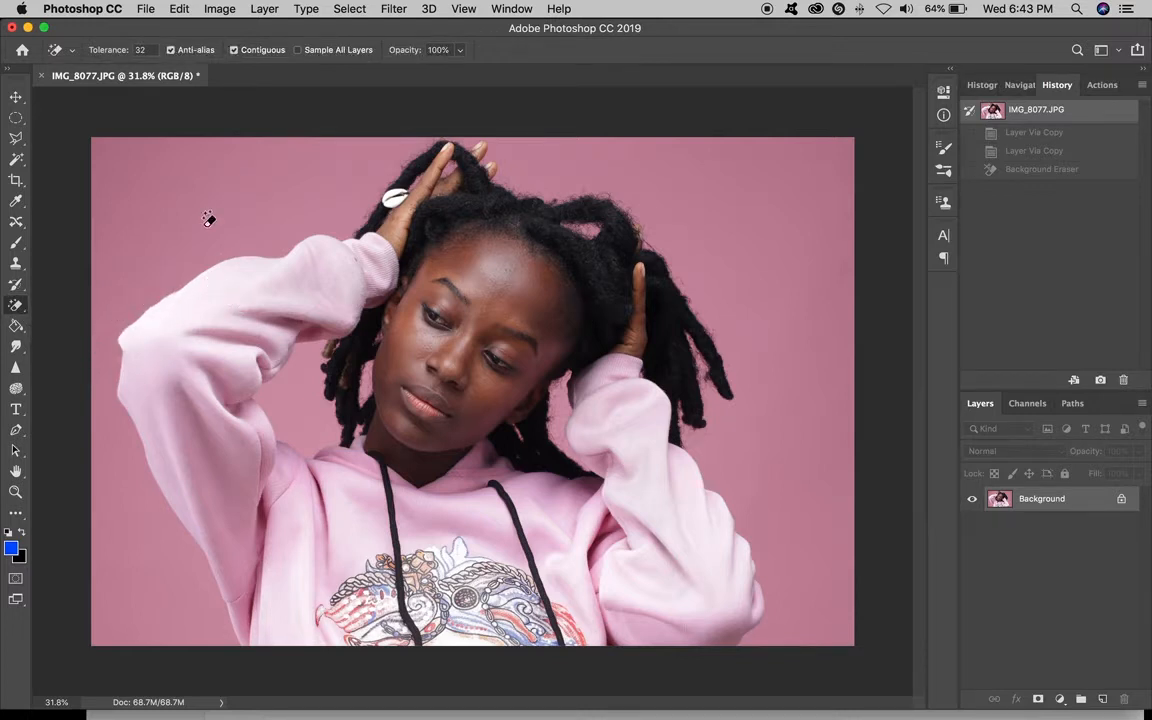
left_click(22, 160)
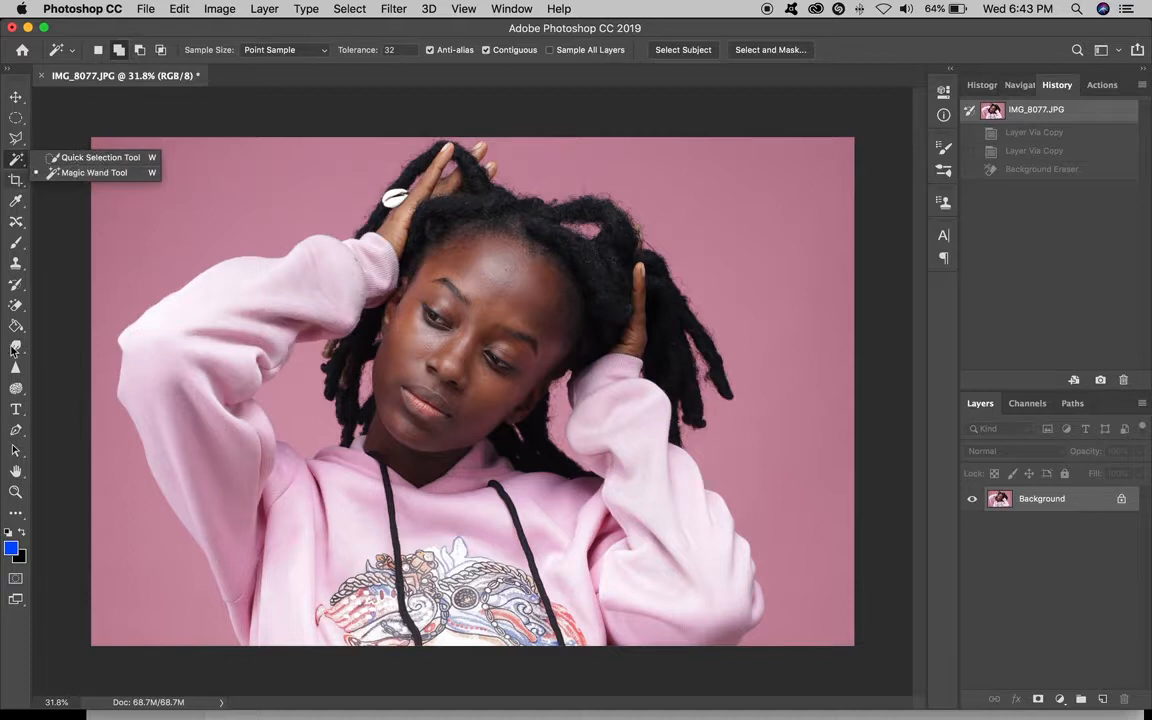
left_click(17, 305)
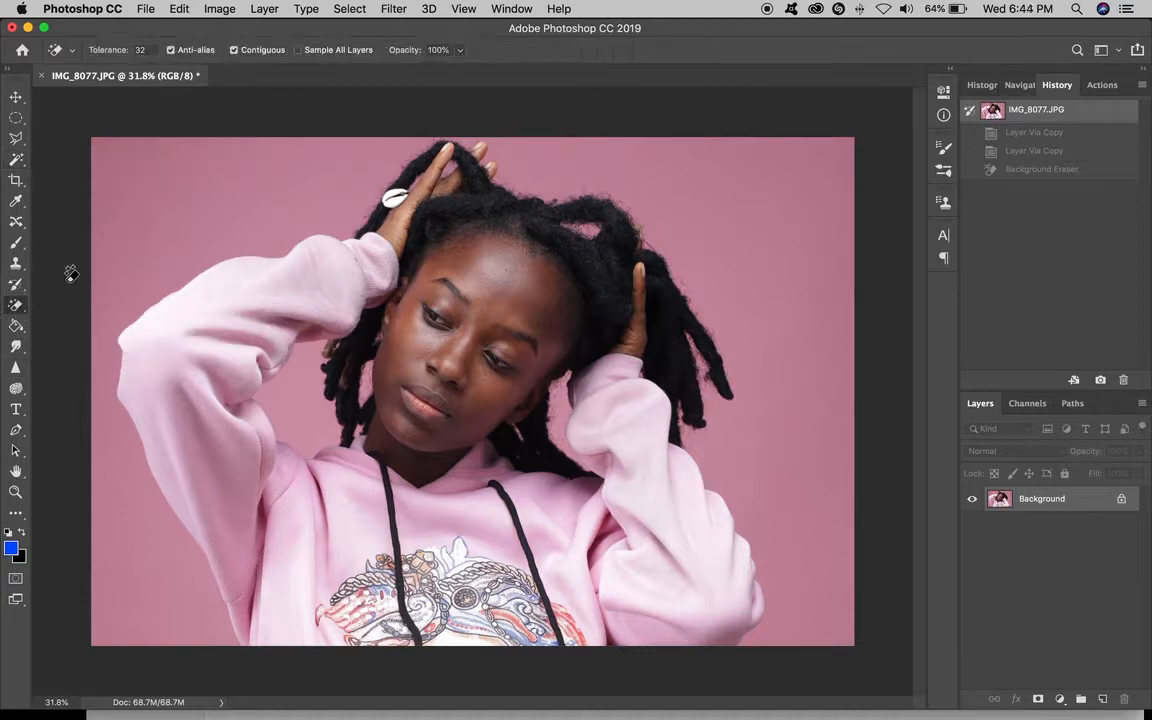
left_click(191, 187)
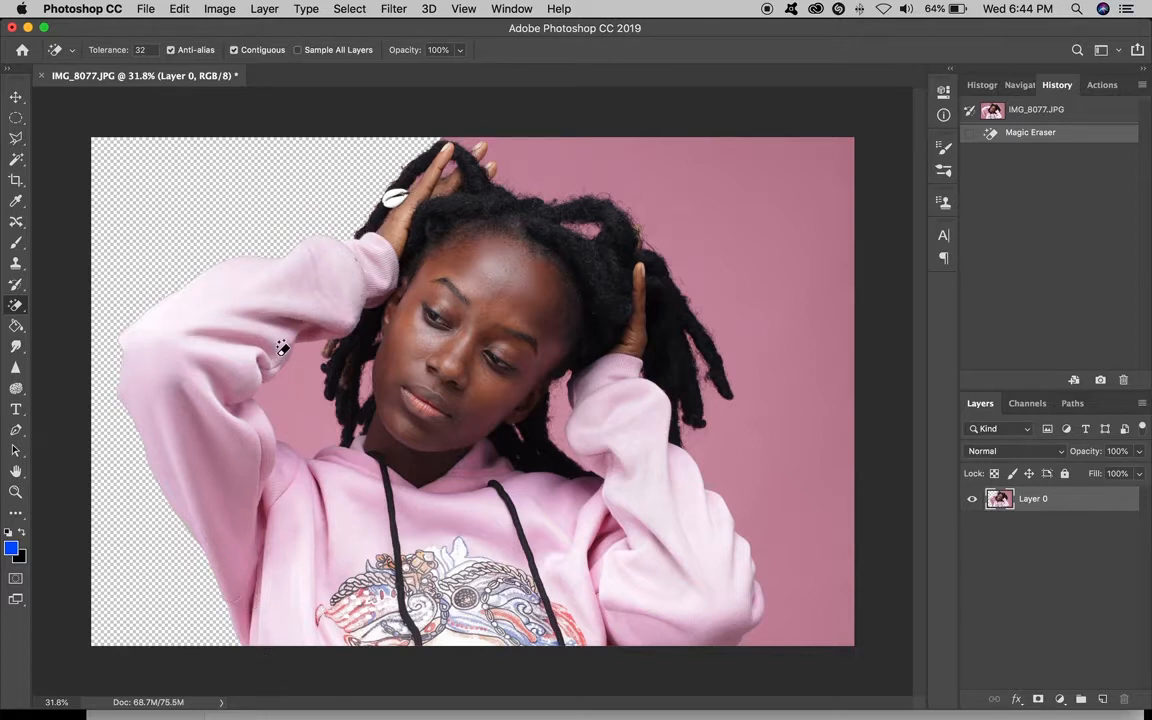
left_click(329, 316)
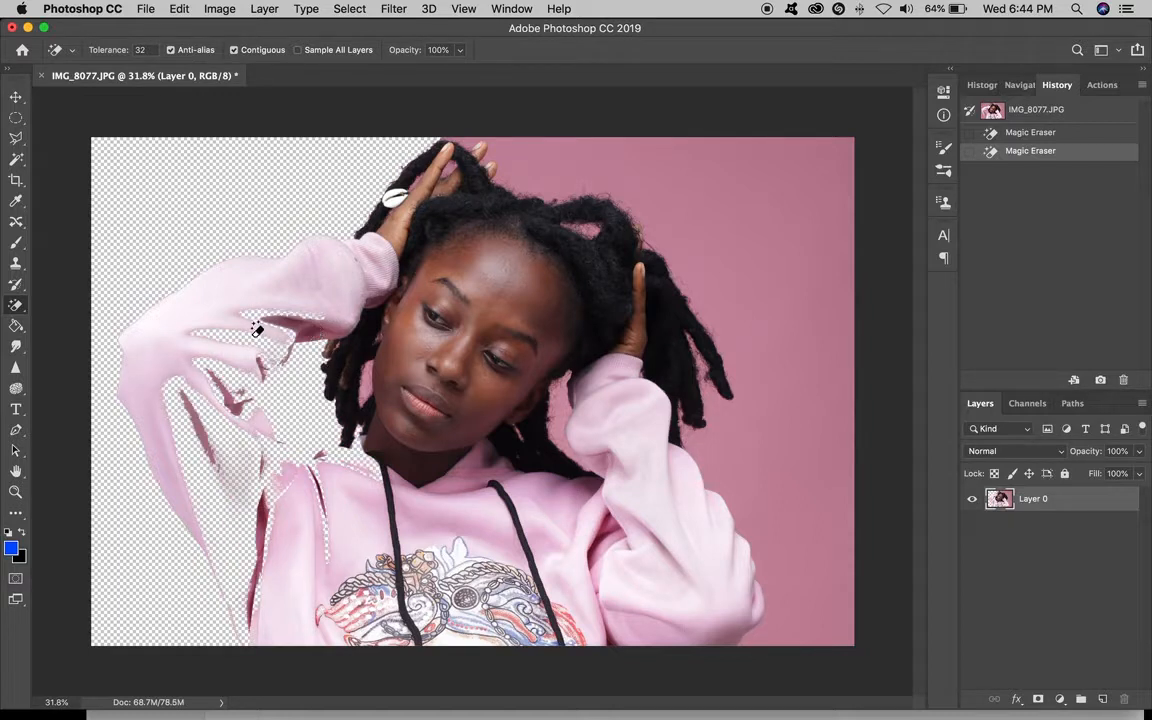
key("super+z")
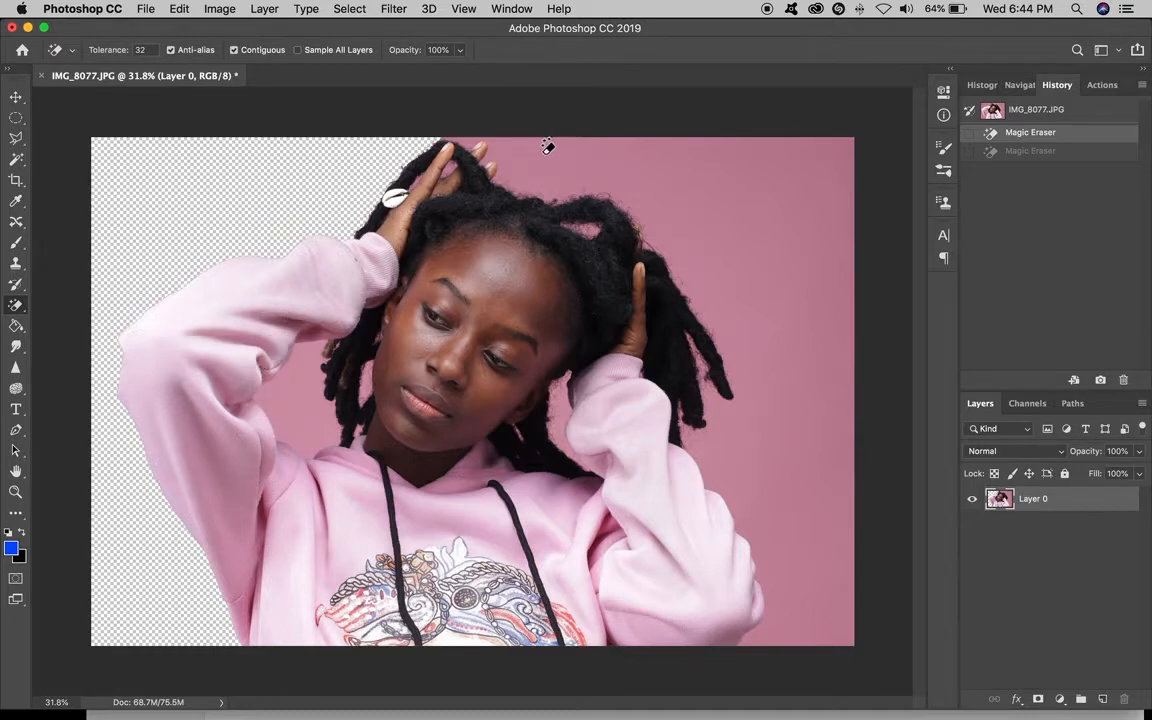
Erase the backdrop on the other side of the head with the Magic Eraser and restore the lost elbow with the History Brush
left_click(614, 128)
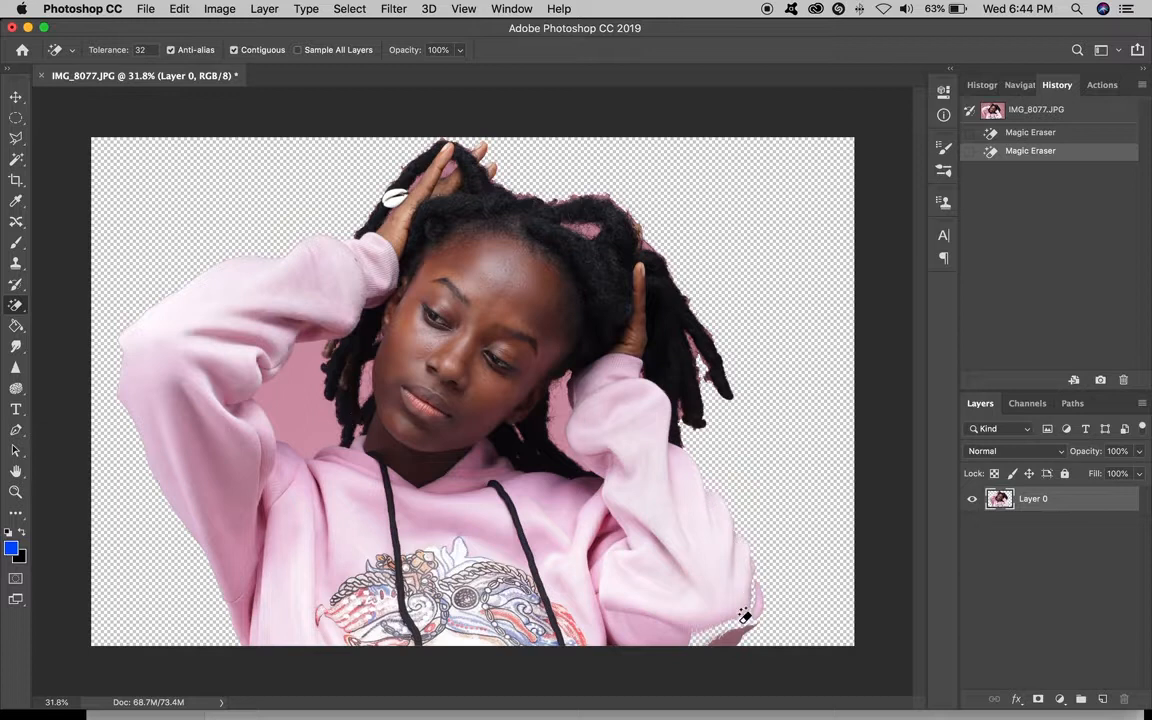
left_click(15, 284)
mouse_move(750, 580)
left_mouse_down()
mouse_move(753, 597)
mouse_move(724, 628)
mouse_move(699, 625)
mouse_move(716, 626)
left_mouse_up()
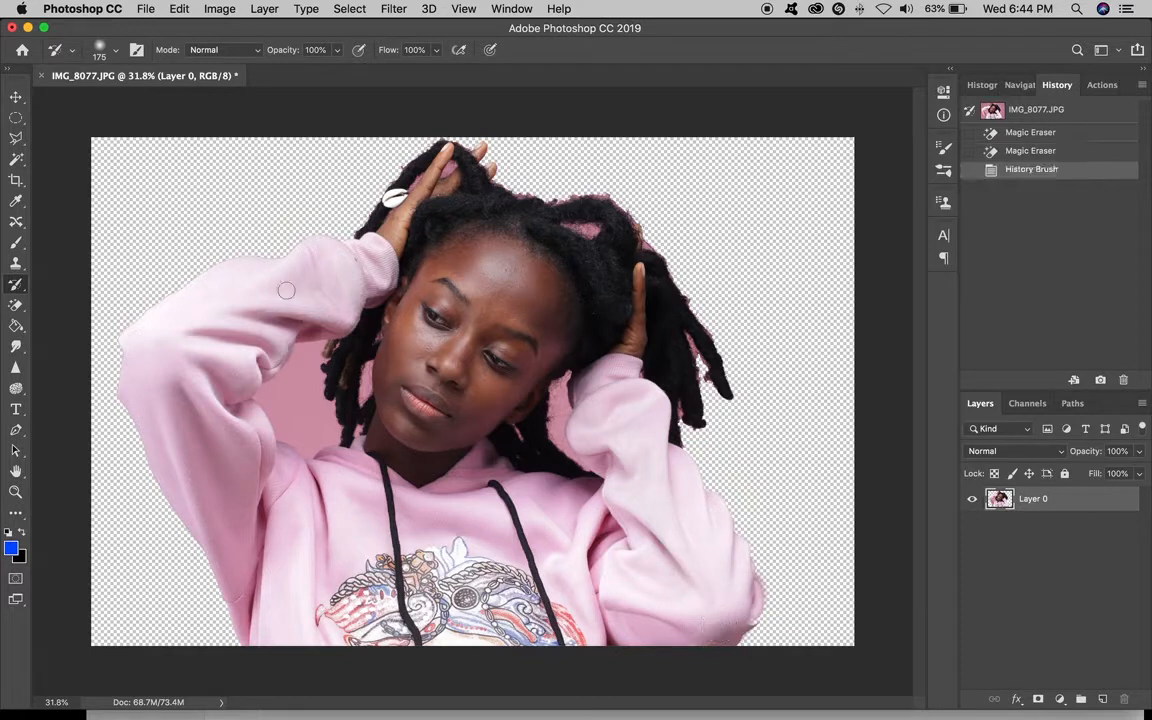
Erase the enclosed backdrop patch between the raised sleeve and the hair with the Magic Eraser
left_click(16, 159)
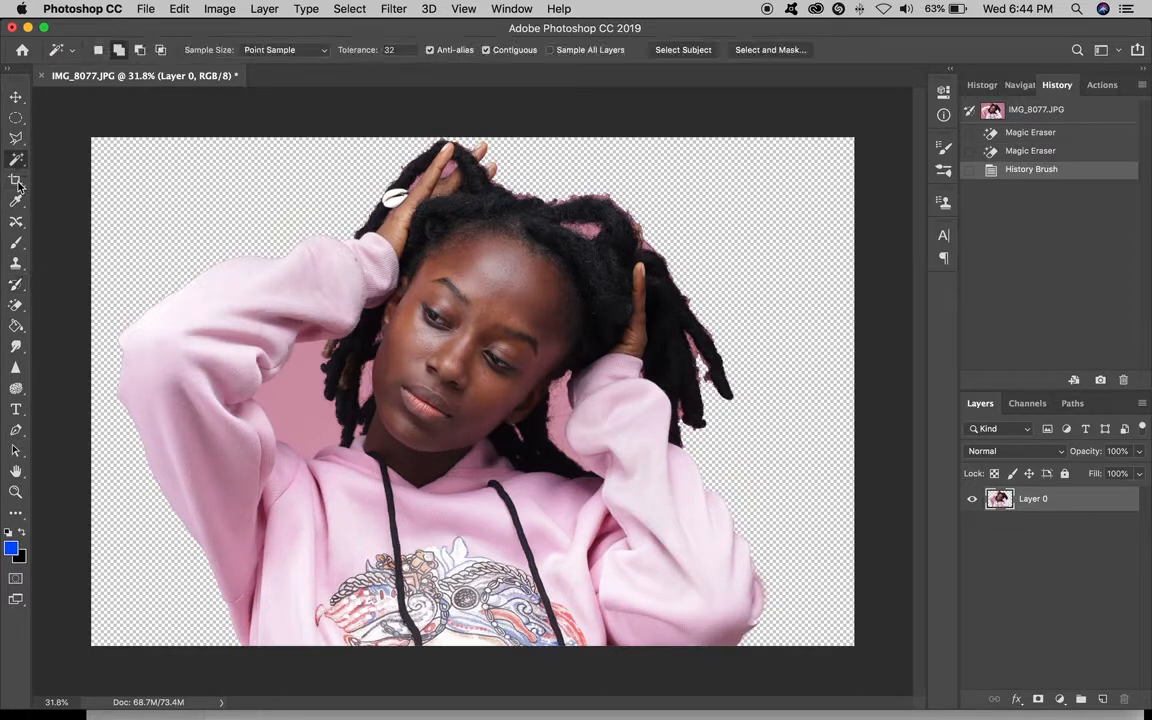
left_click(16, 284)
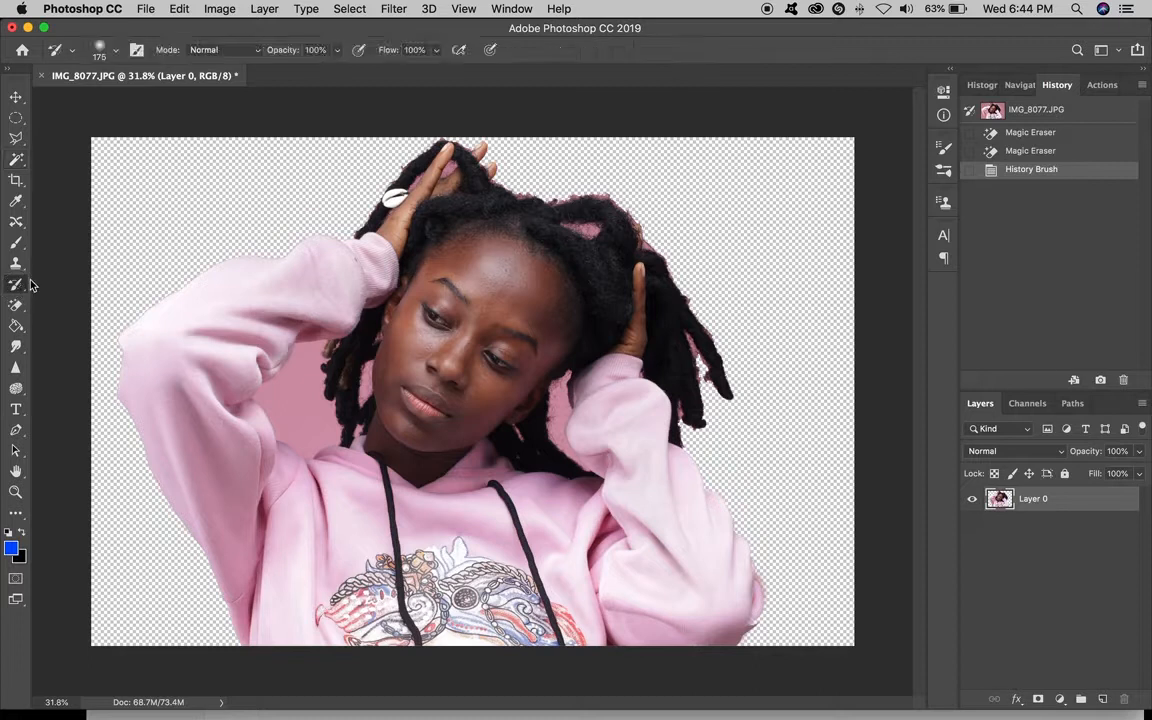
left_click(17, 306)
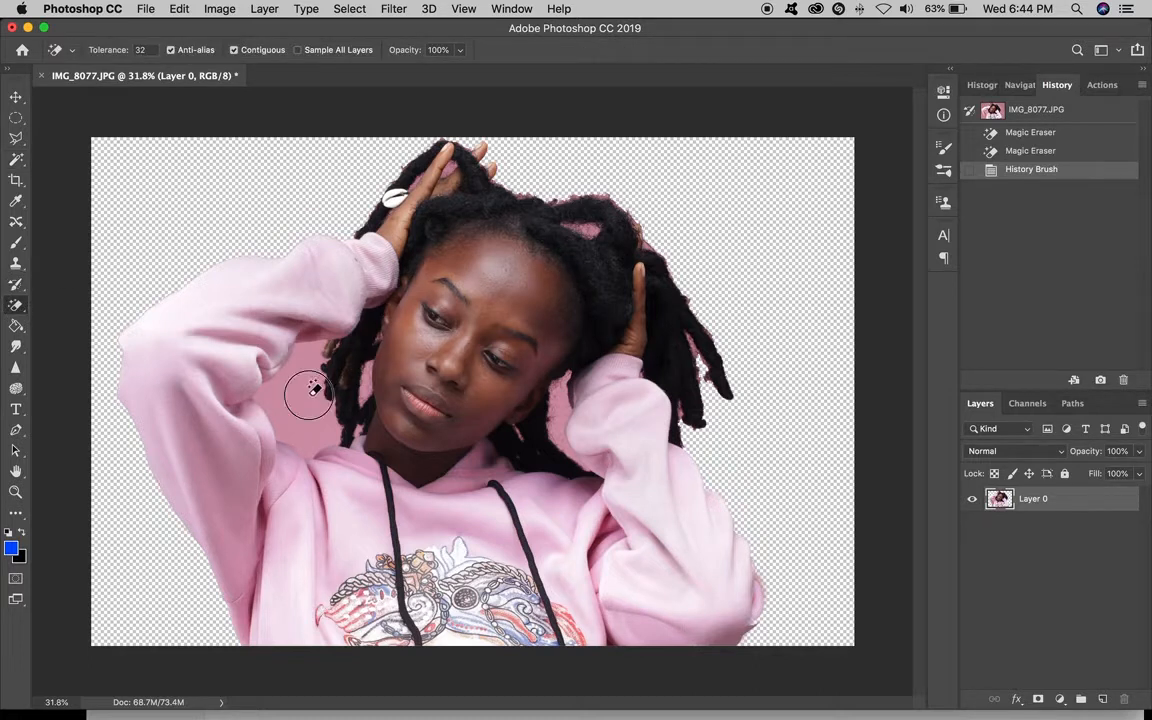
left_click(324, 276)
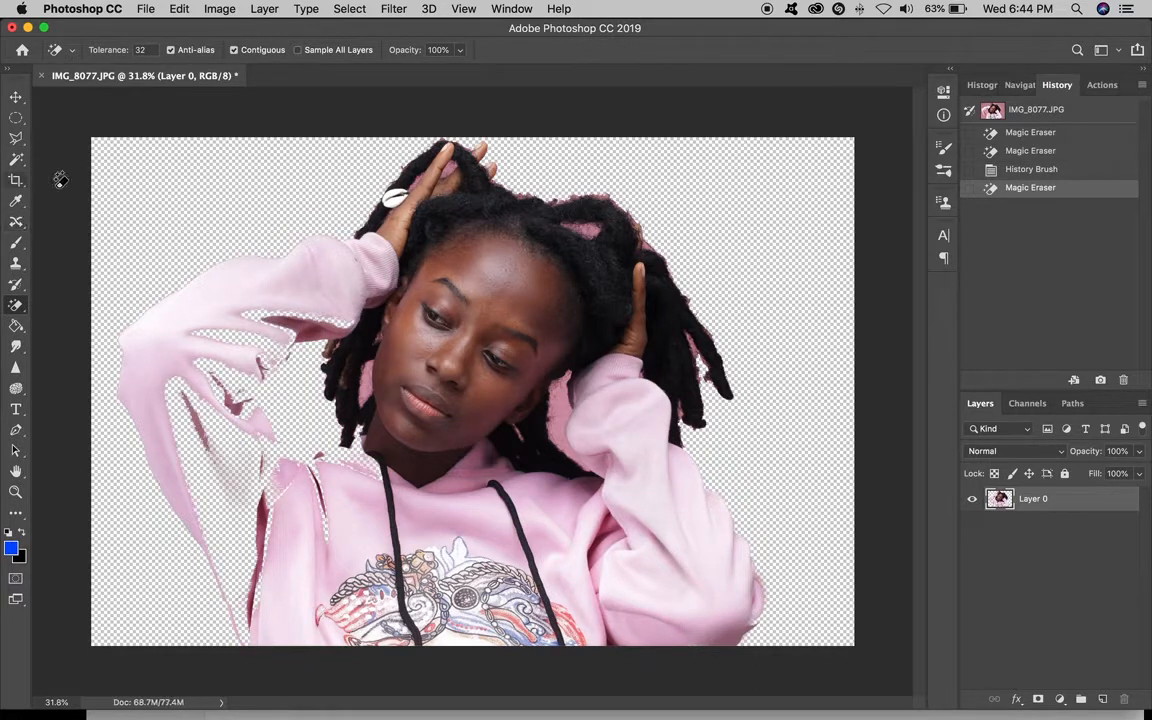
Paint the erased patches along the inner folds of the raised sleeve back in with the History Brush
left_click(16, 284)
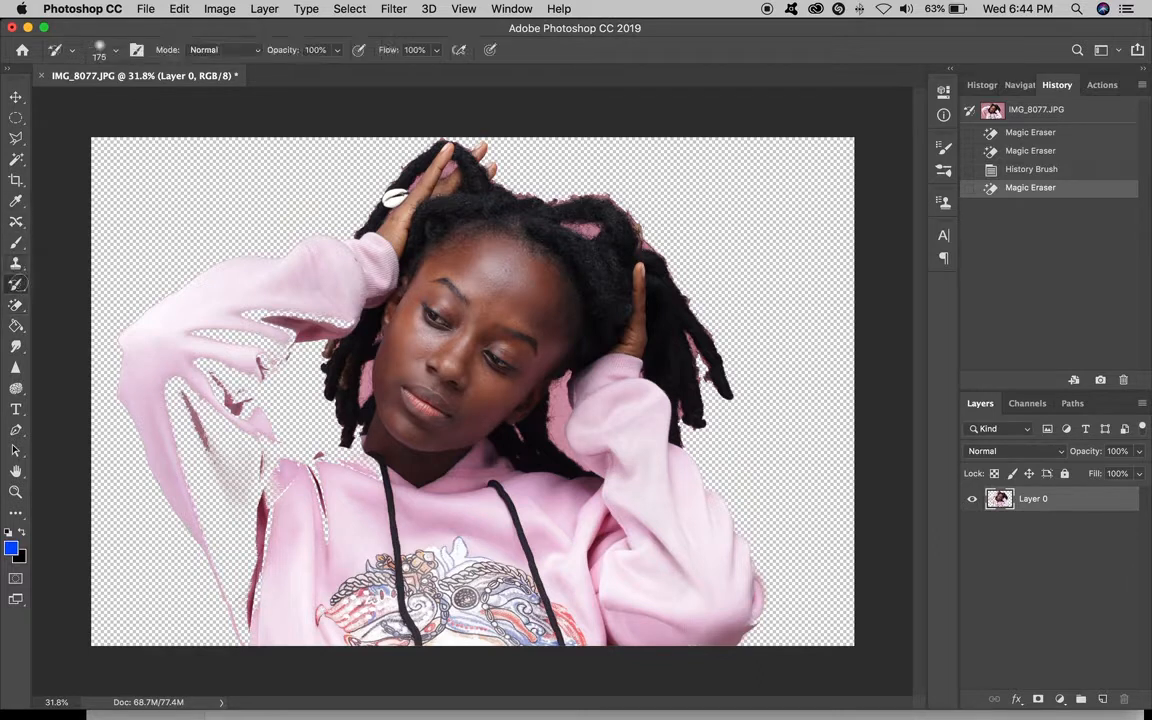
mouse_move(350, 321)
left_mouse_down()
mouse_move(295, 322)
mouse_move(267, 344)
mouse_move(291, 338)
mouse_move(260, 406)
mouse_move(293, 478)
mouse_move(240, 407)
mouse_move(232, 418)
mouse_move(236, 347)
mouse_move(239, 368)
mouse_move(228, 338)
left_mouse_up()
right_click(15, 284)
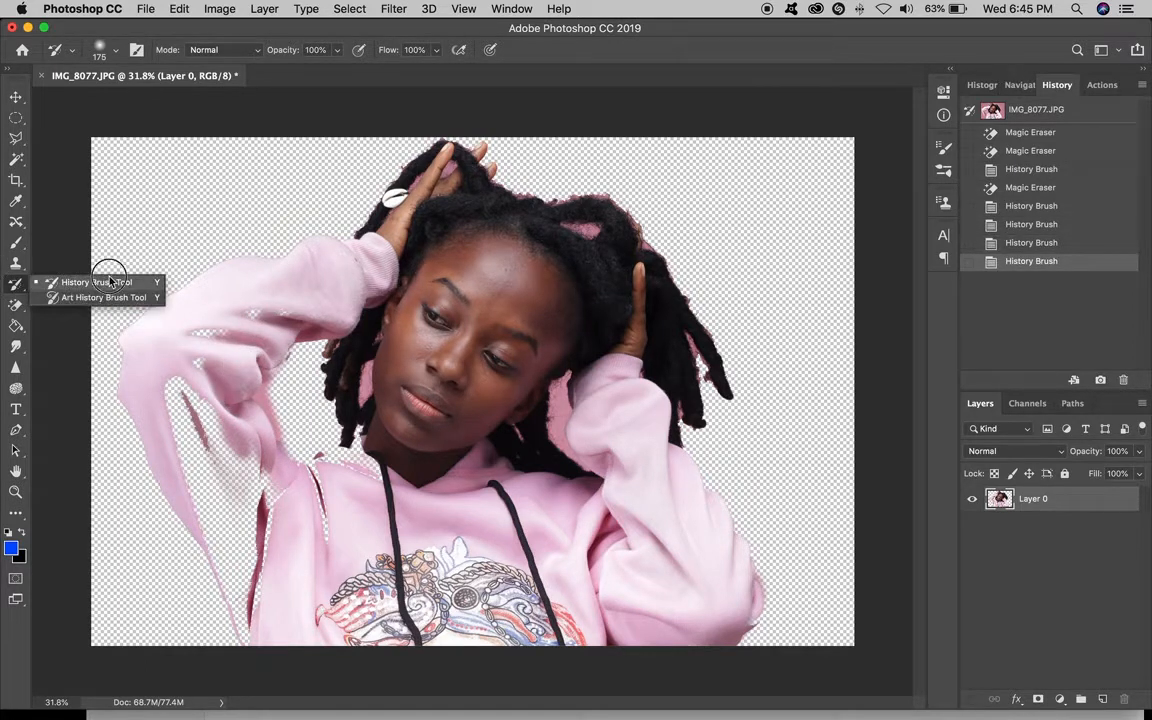
left_click(108, 282)
right_click(15, 285)
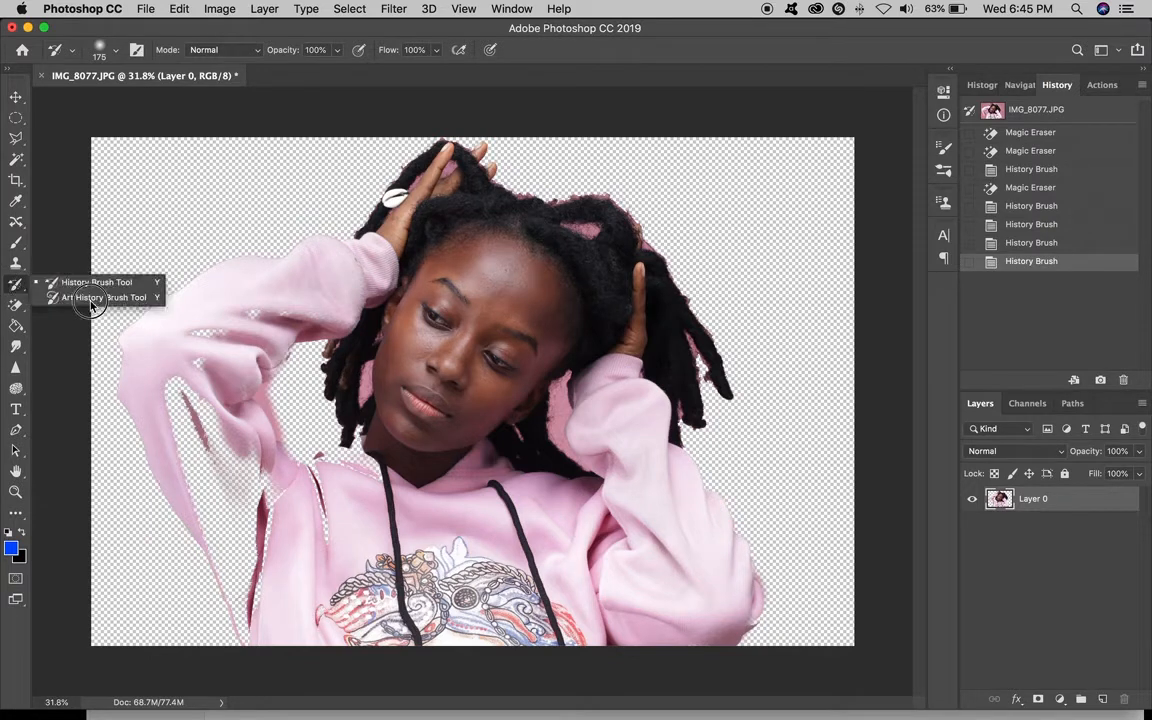
left_click(90, 283)
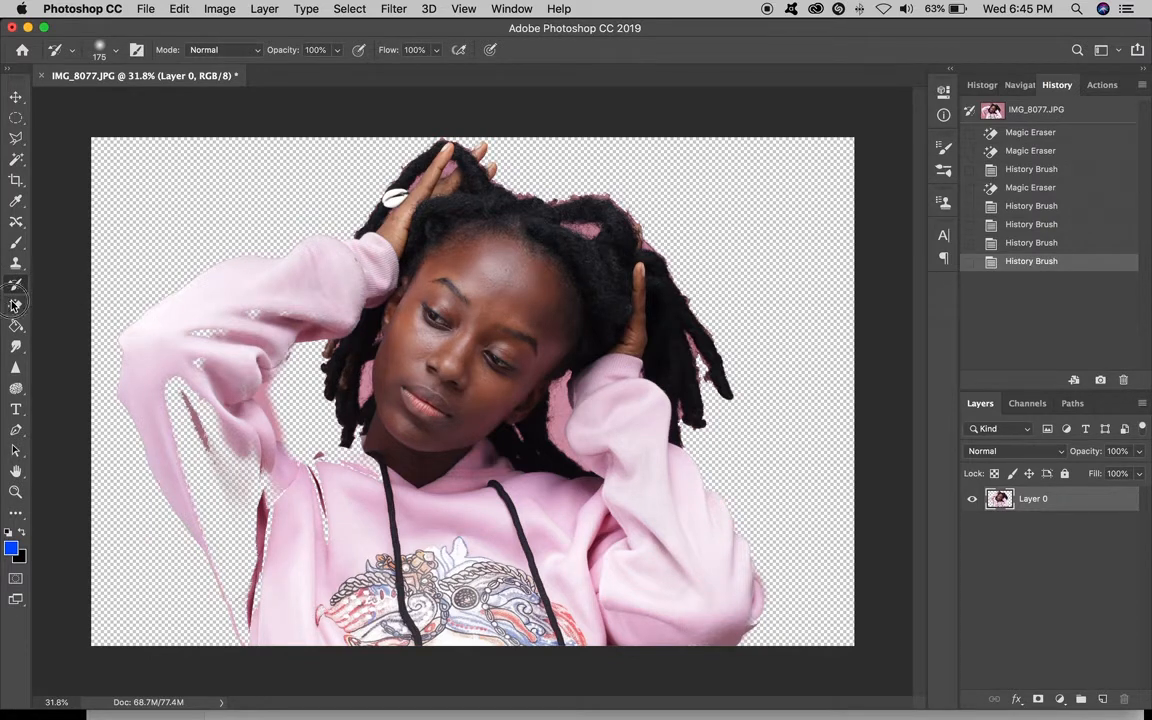
left_click(15, 305)
right_click(15, 304)
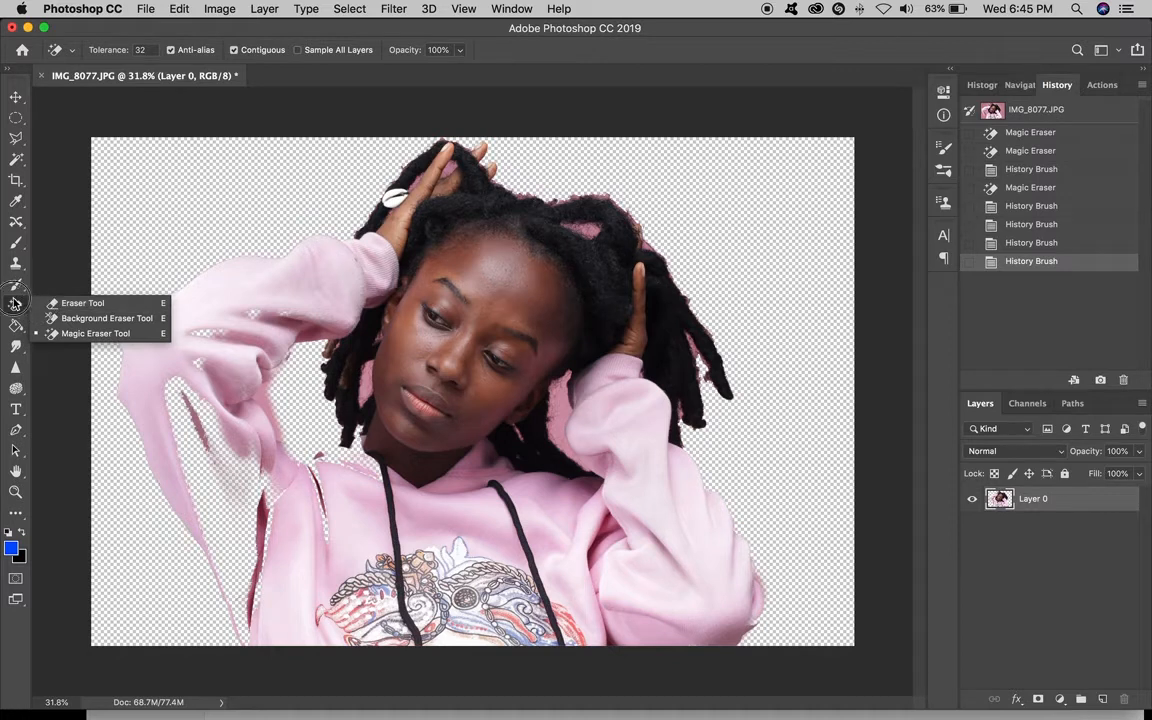
left_click(15, 304)
left_click(15, 325)
right_click(15, 325)
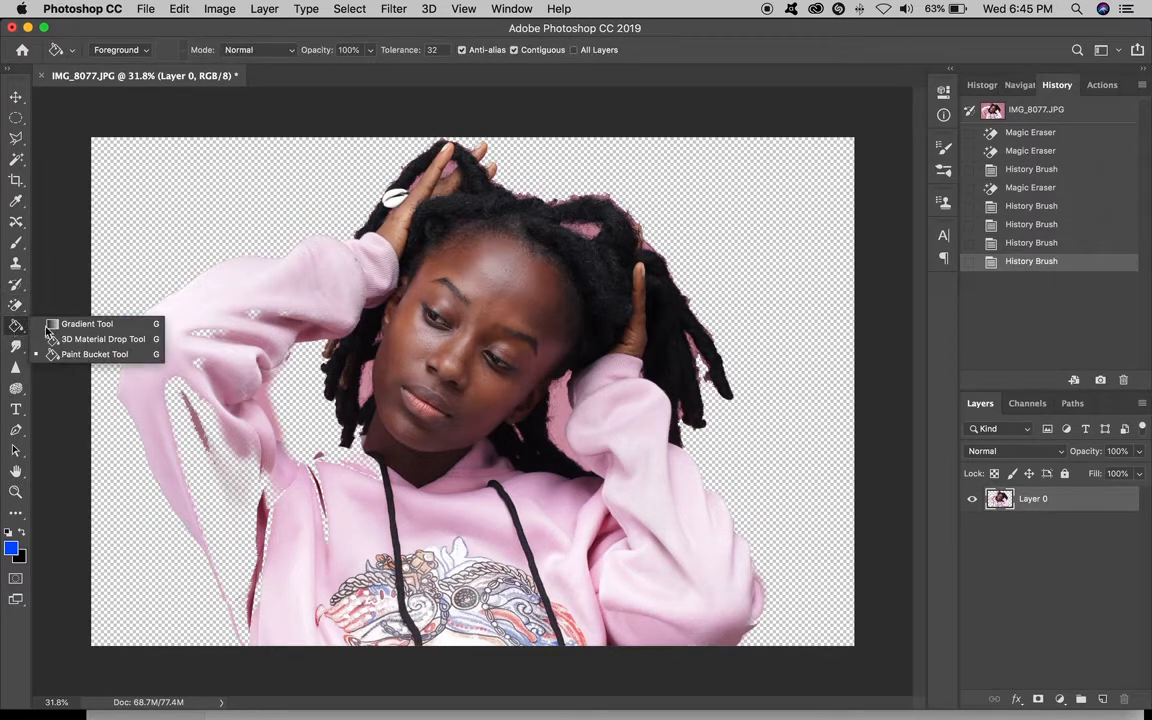
left_click(61, 331)
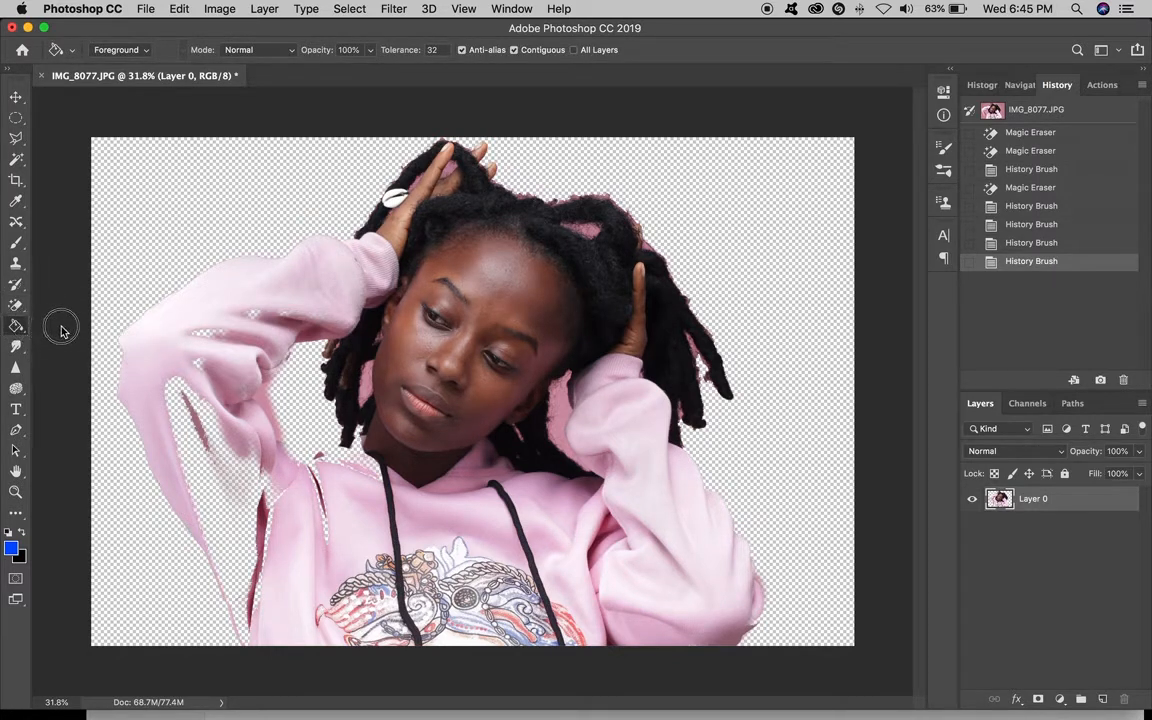
right_click(16, 326)
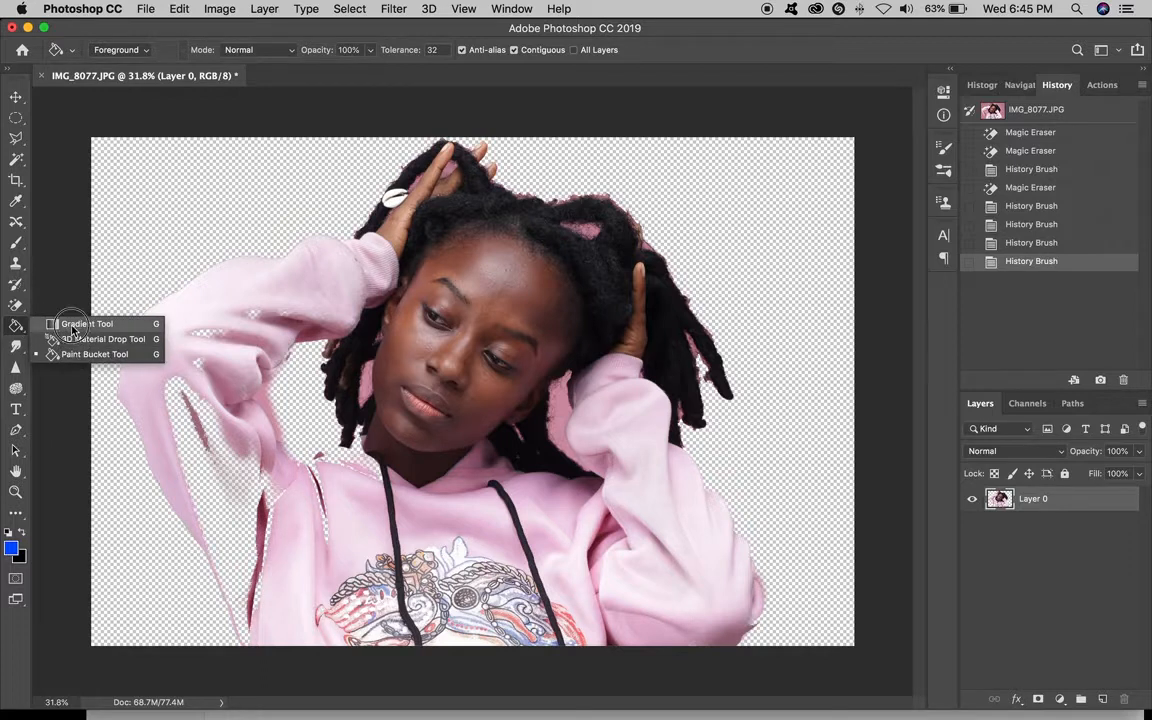
left_click(17, 328)
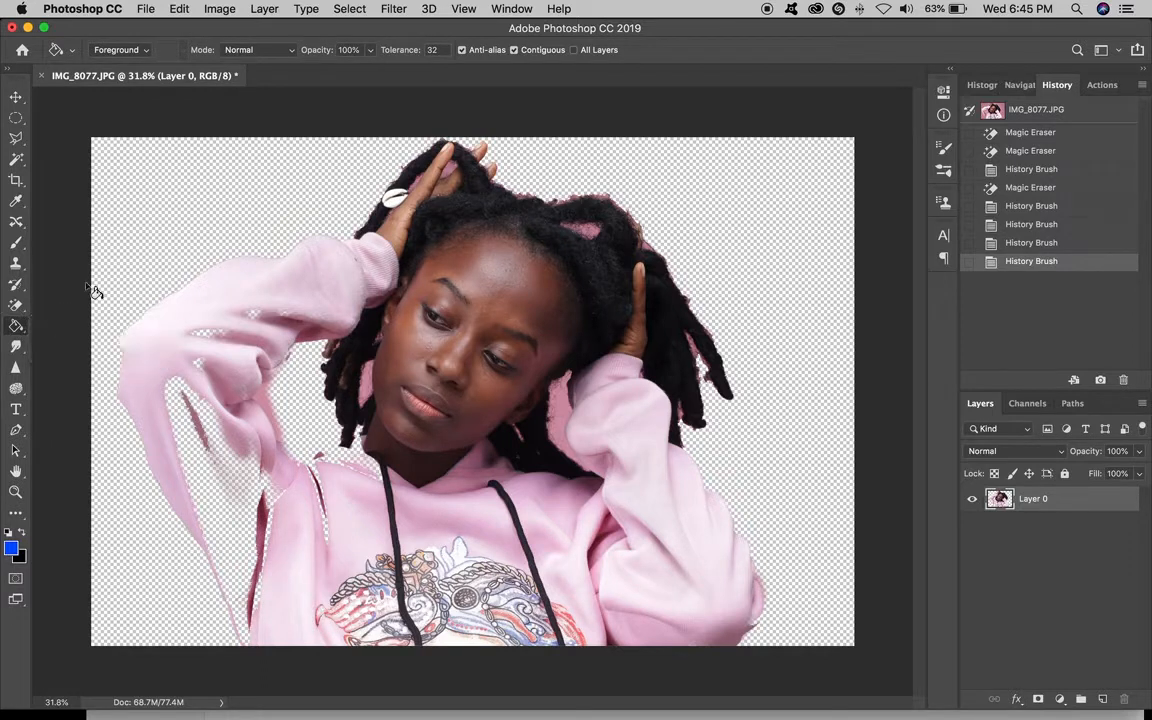
Revert to the original photo and fill a new layer above it with a blue-to-magenta diamond gradient running across the whole image
left_click(1040, 110)
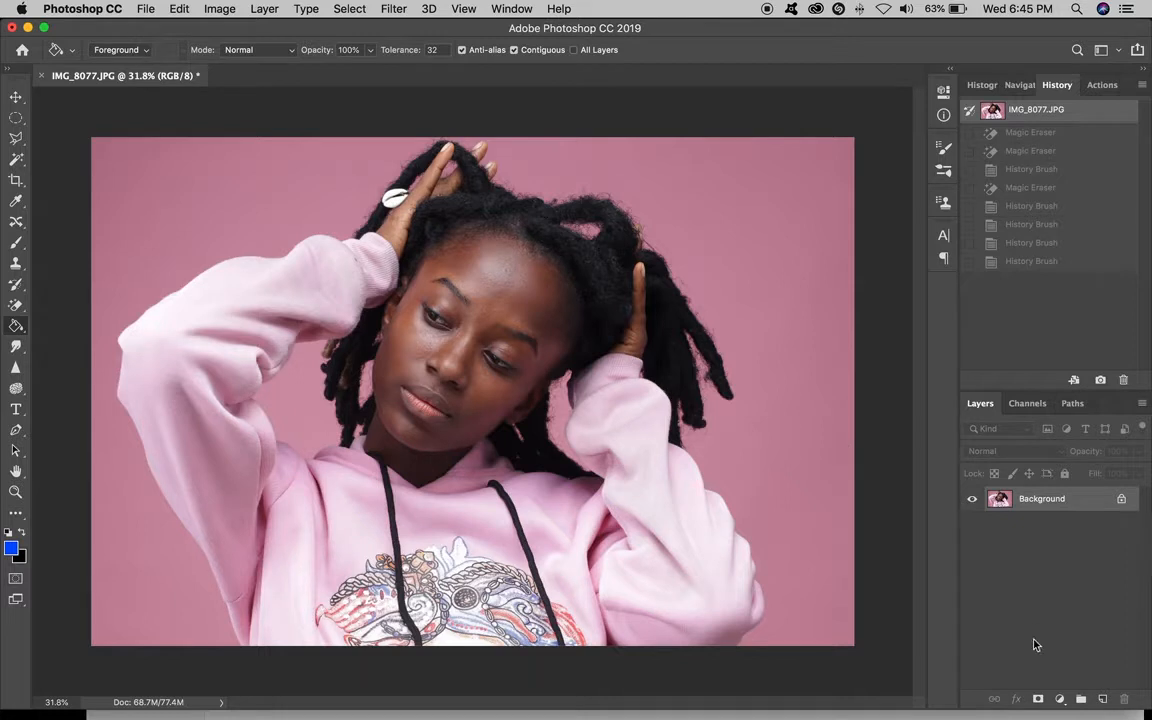
left_click(1101, 699)
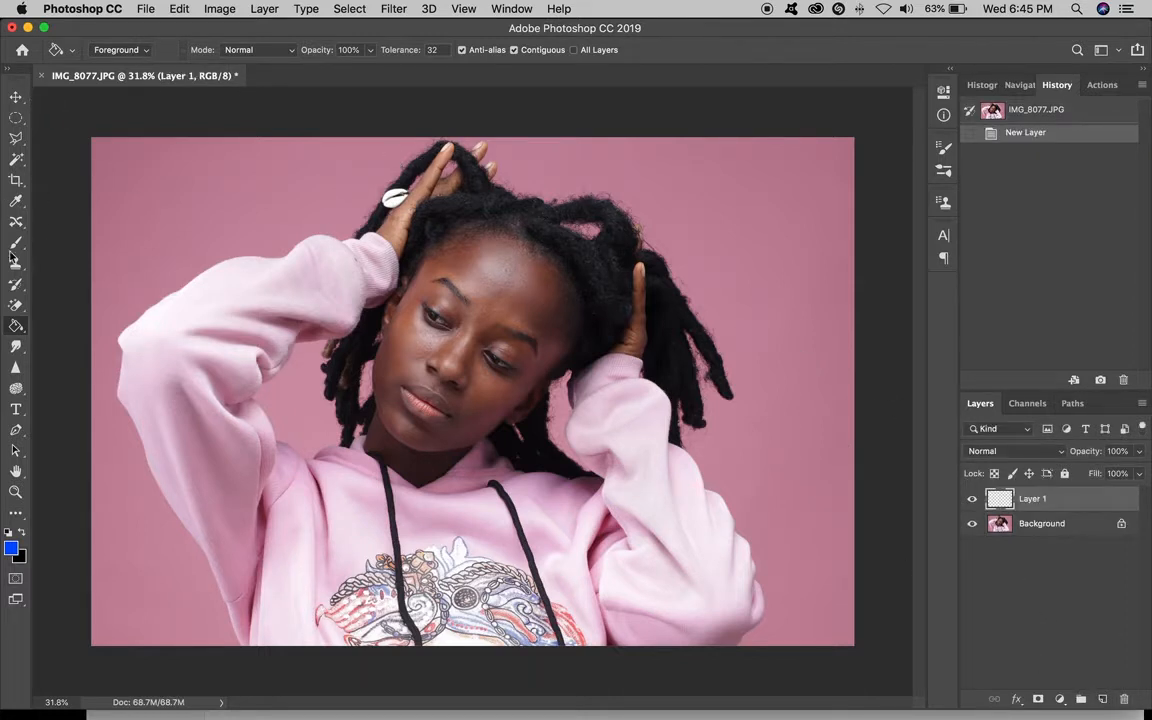
right_click(18, 328)
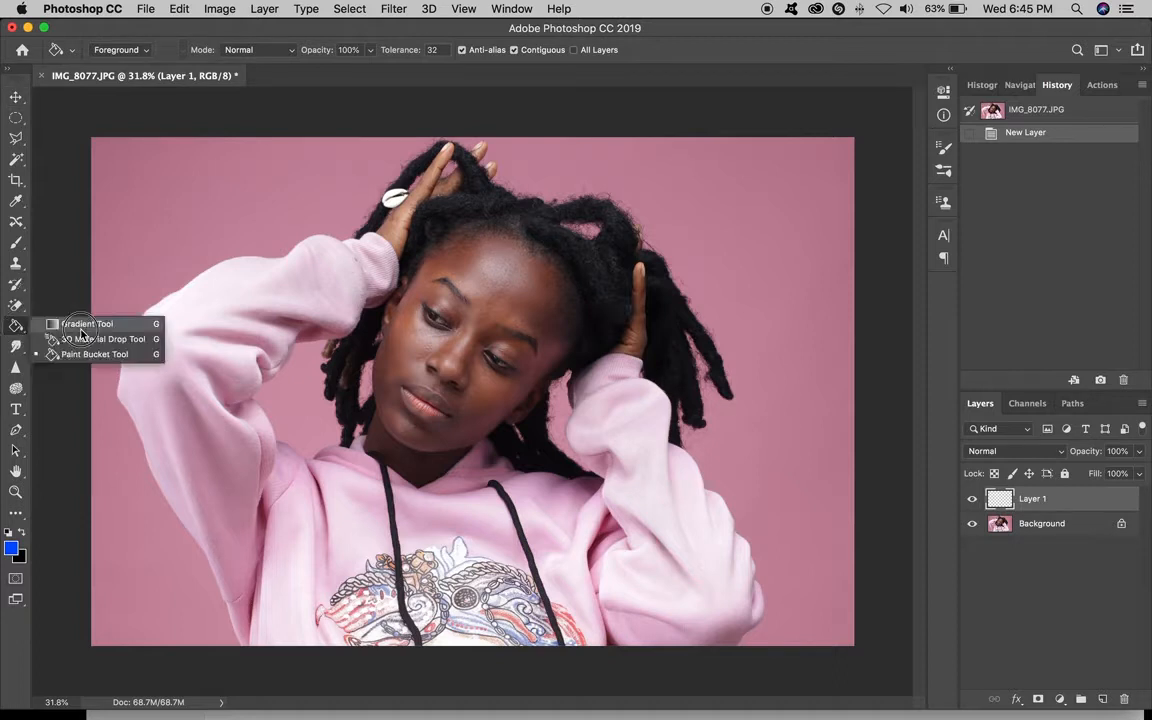
left_click(80, 323)
left_click_drag(54, 197, 874, 351)
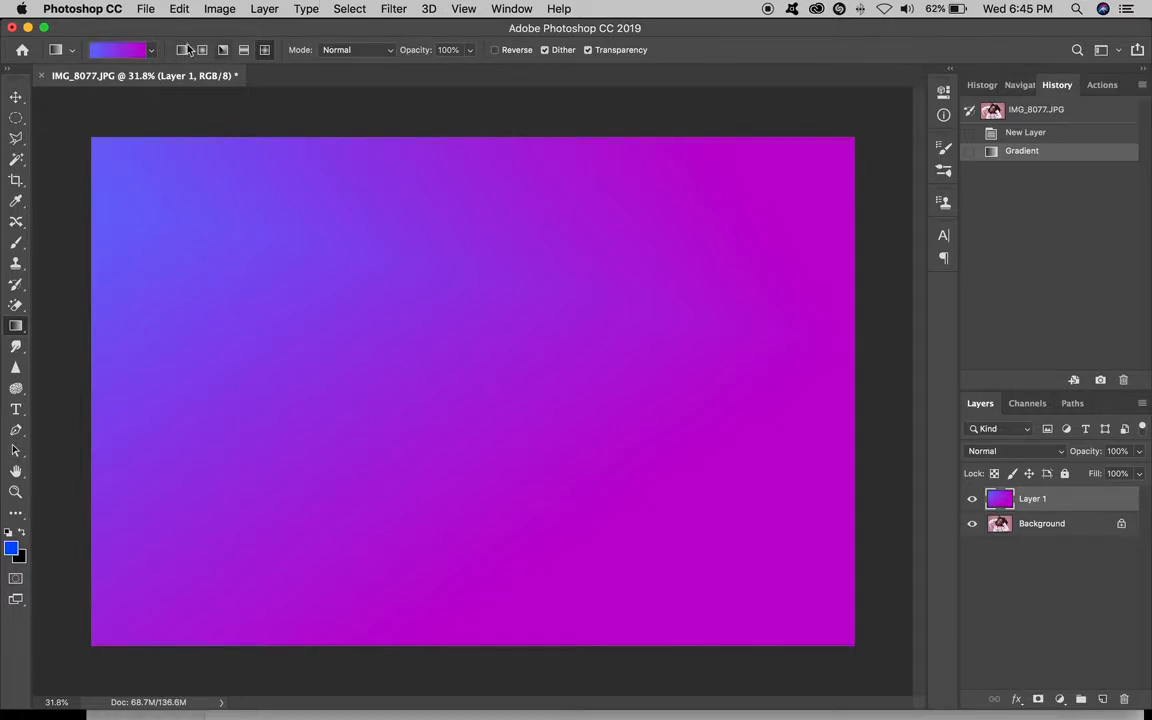
Try the gradient layer in Soft Light at 43% opacity and switch its blend mode to Lighten
left_click(1040, 451)
left_click(1040, 451)
left_click(1010, 455)
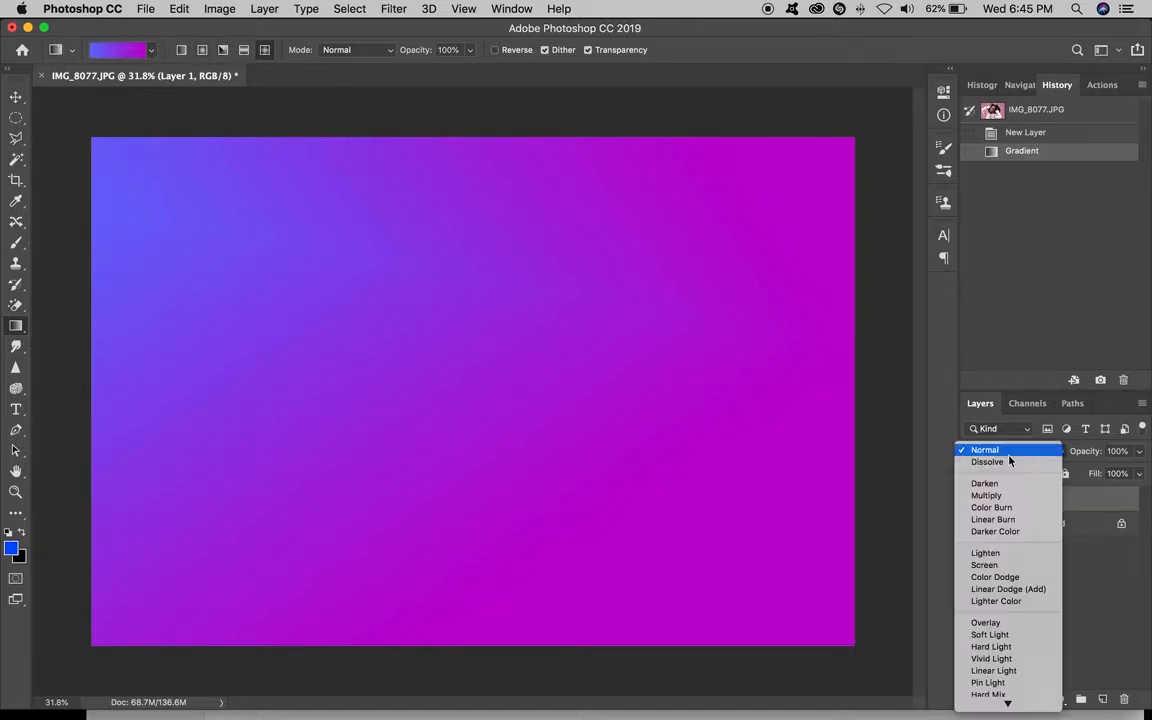
left_click(990, 634)
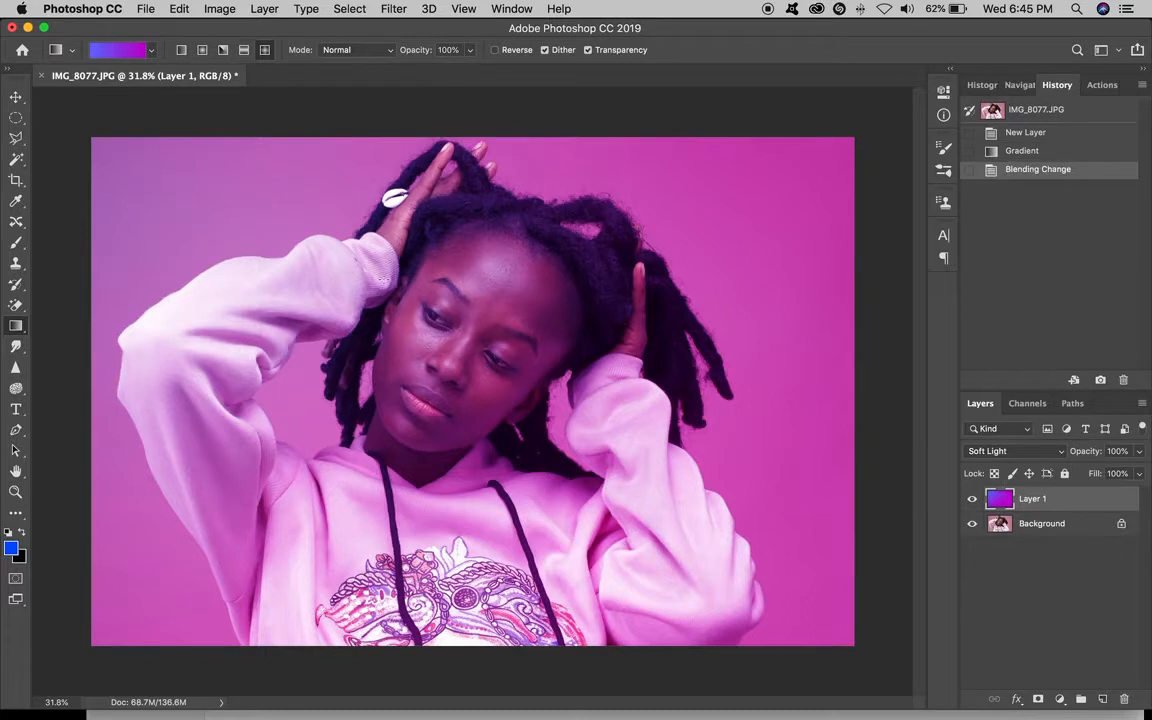
left_click(1139, 452)
left_click_drag(1110, 472, 1102, 473)
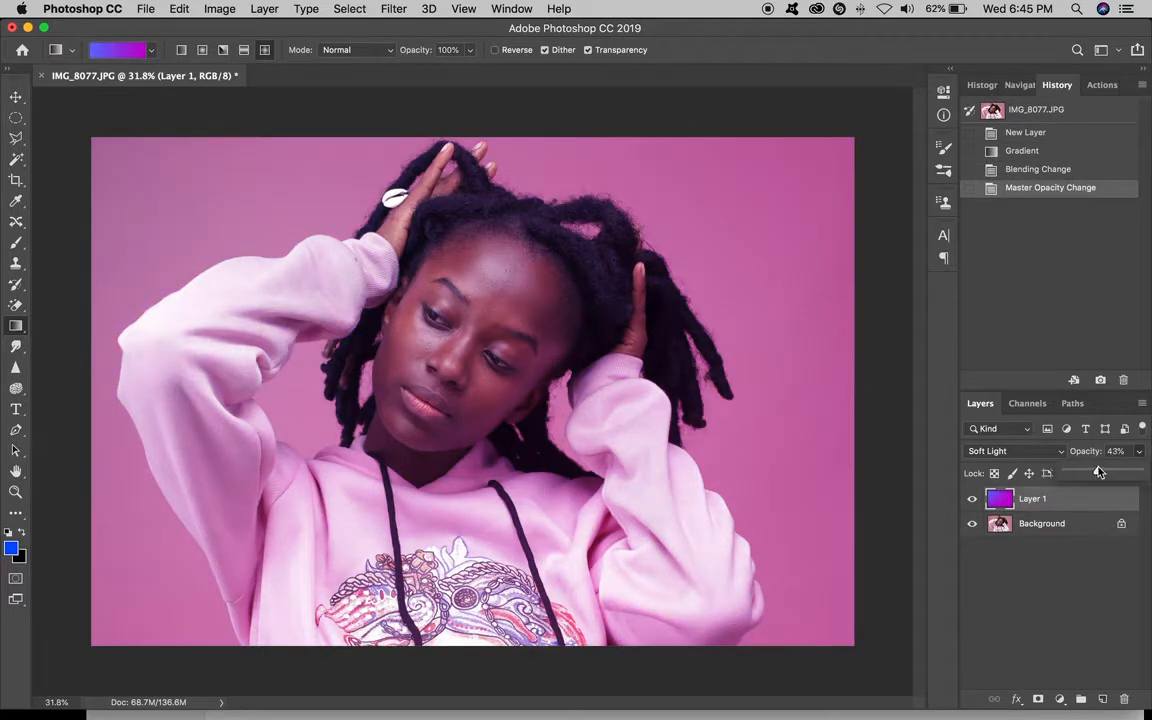
left_click(1043, 456)
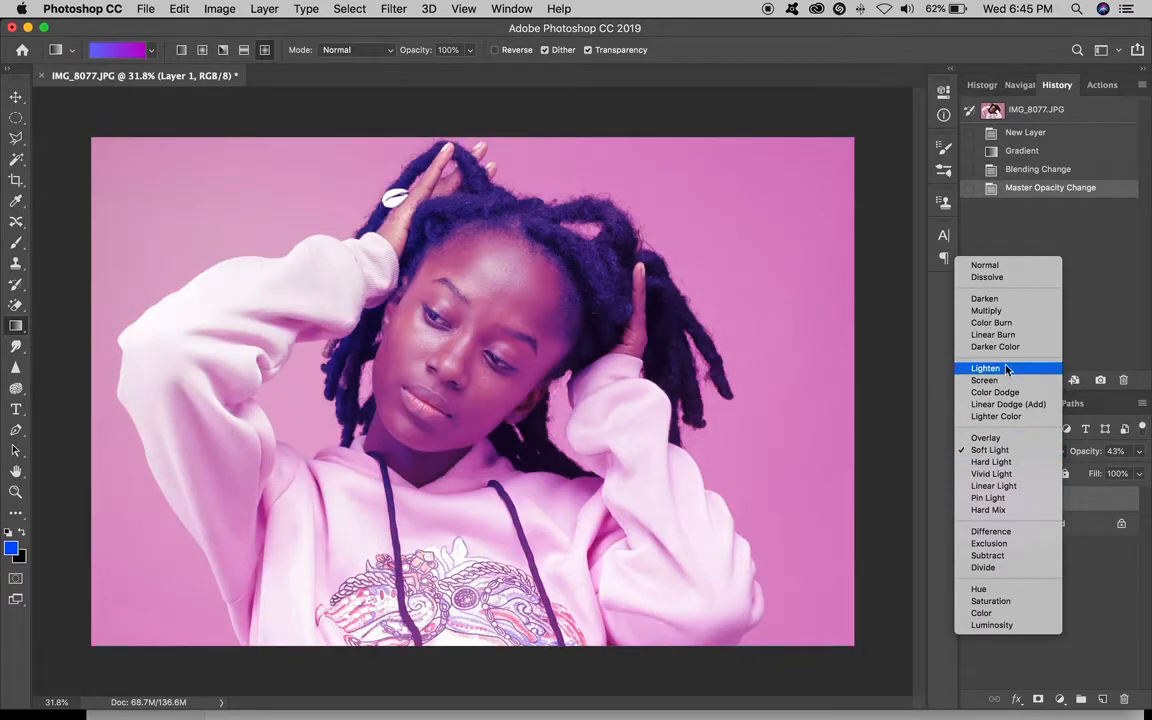
left_click(1005, 369)
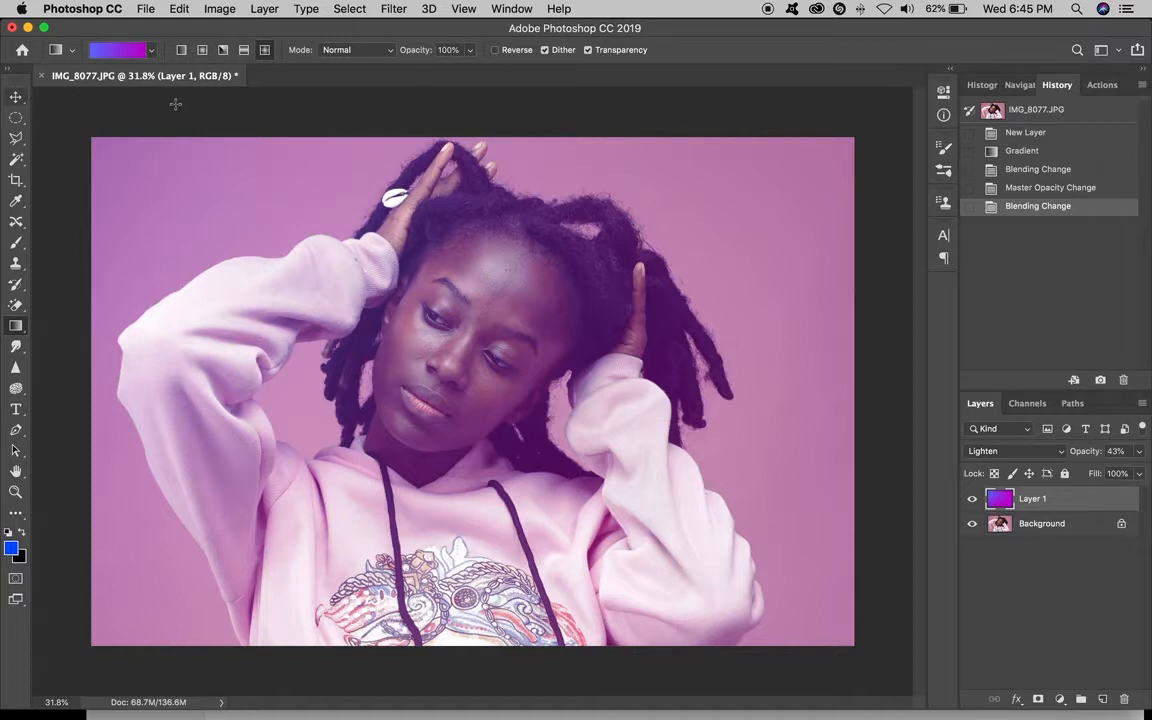
Change the start colour of the custom gradient to orange
left_click(151, 52)
scroll(167, 161, "down", 5)
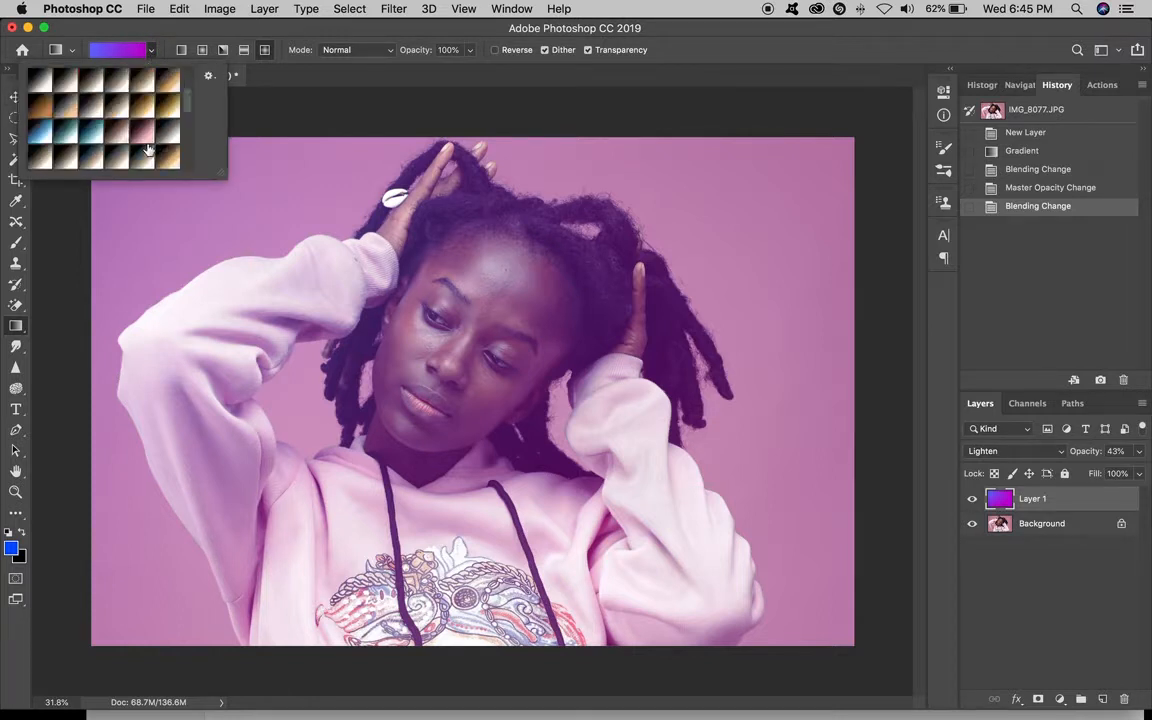
left_click(121, 52)
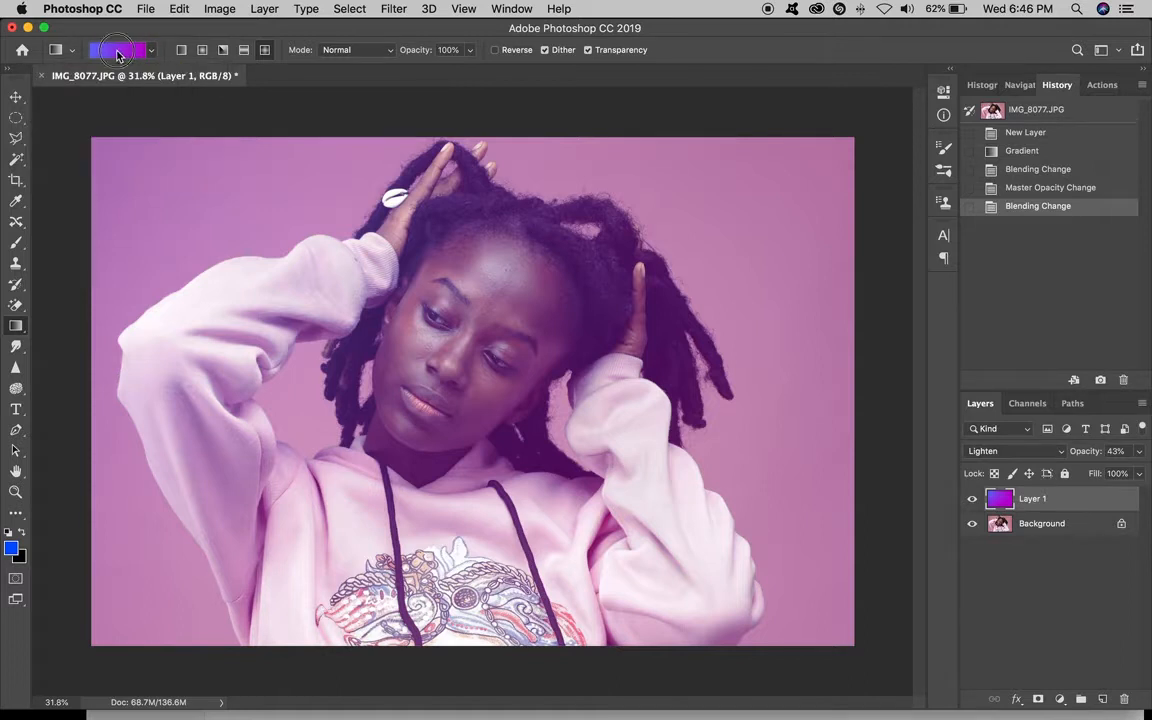
left_click(118, 52)
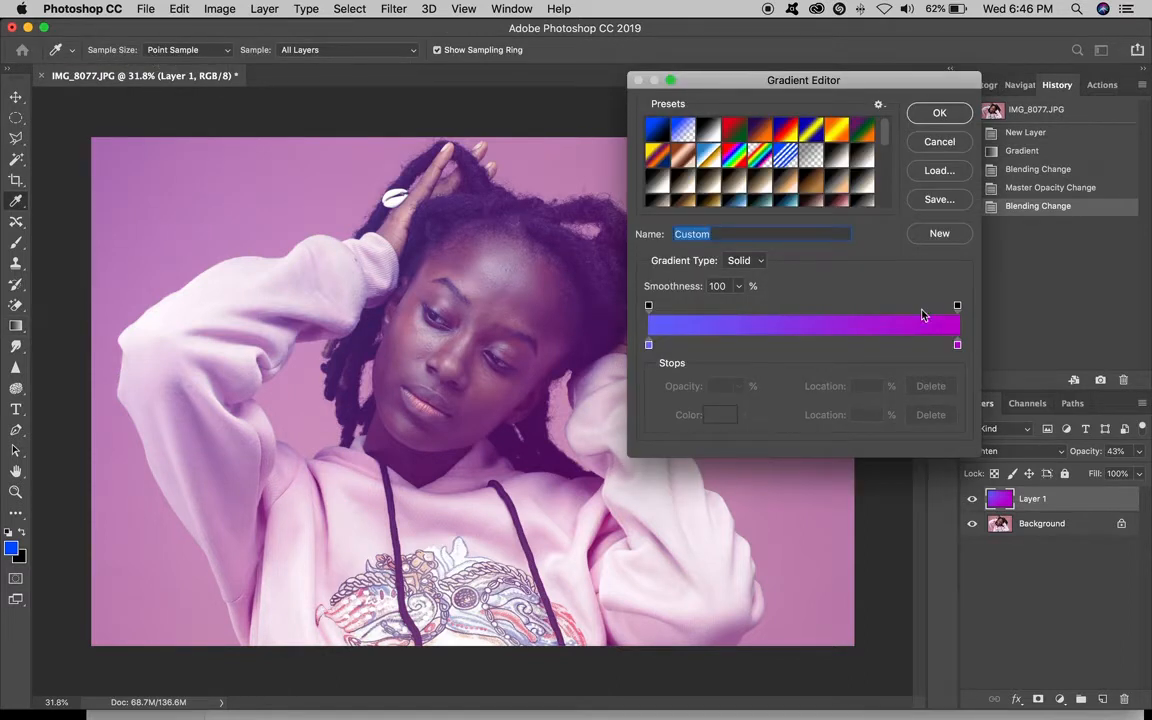
left_click(649, 346)
left_click(720, 414)
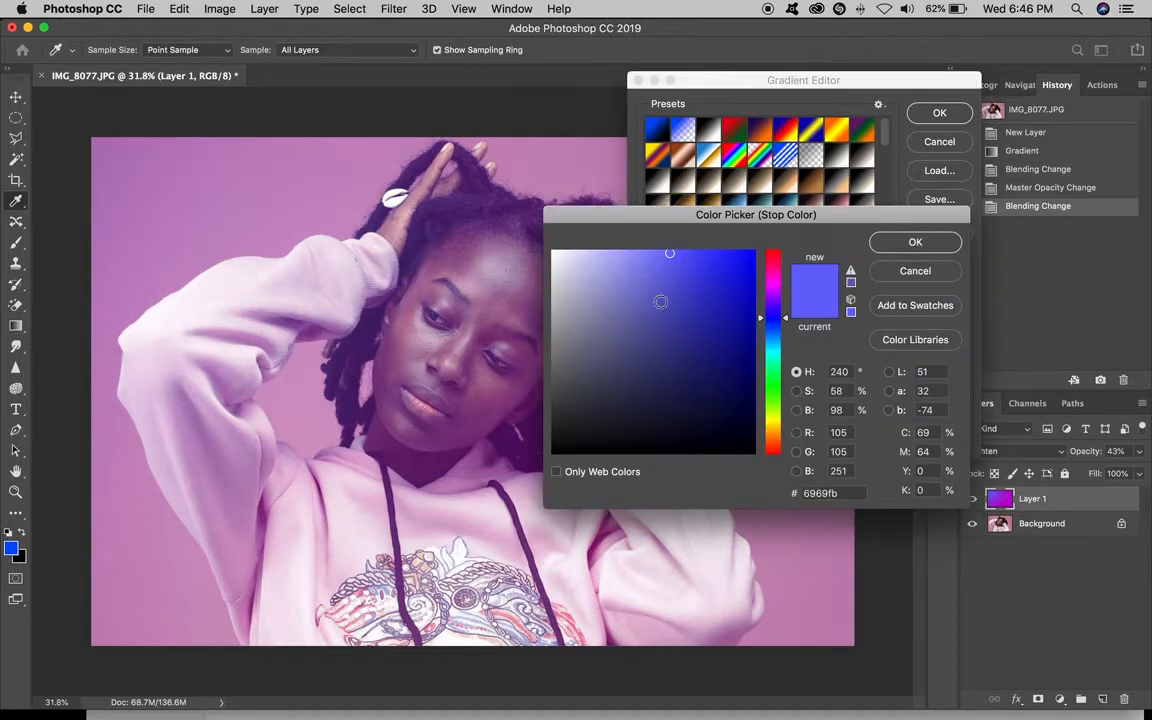
left_click(778, 417)
left_click(915, 242)
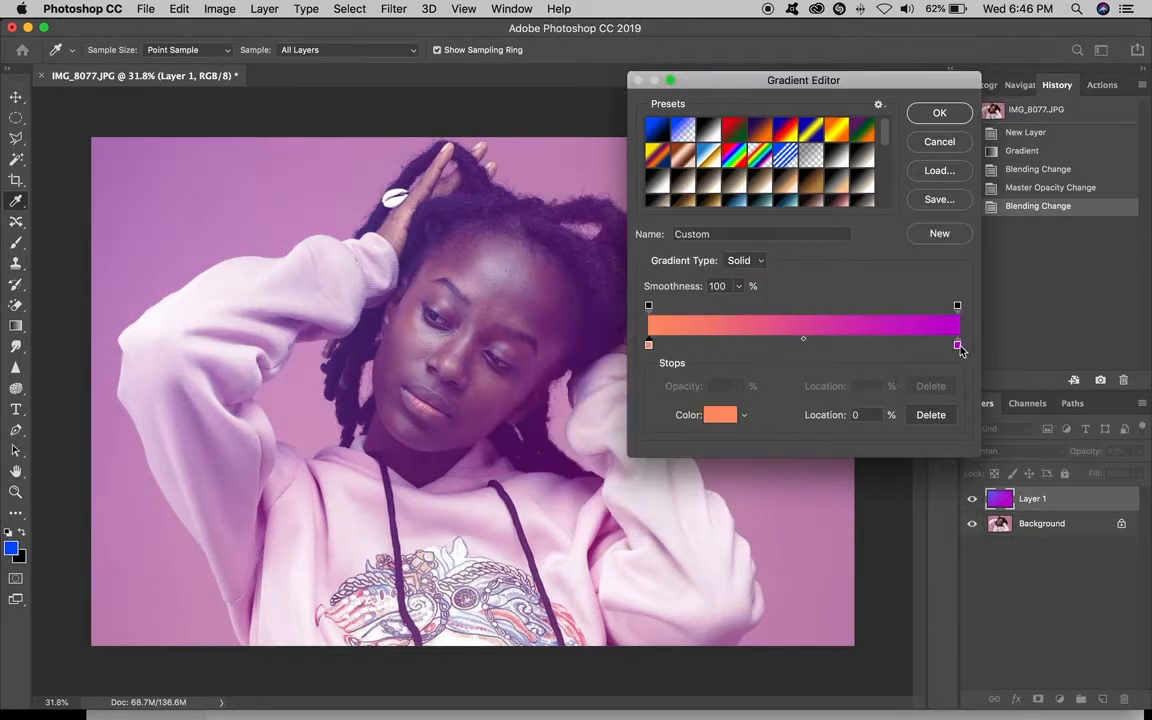
Change the end colour of the gradient to a very dark purple and accept the edited gradient
left_click(958, 346)
left_click(720, 416)
left_click_drag(773, 405, 775, 403)
left_click(912, 243)
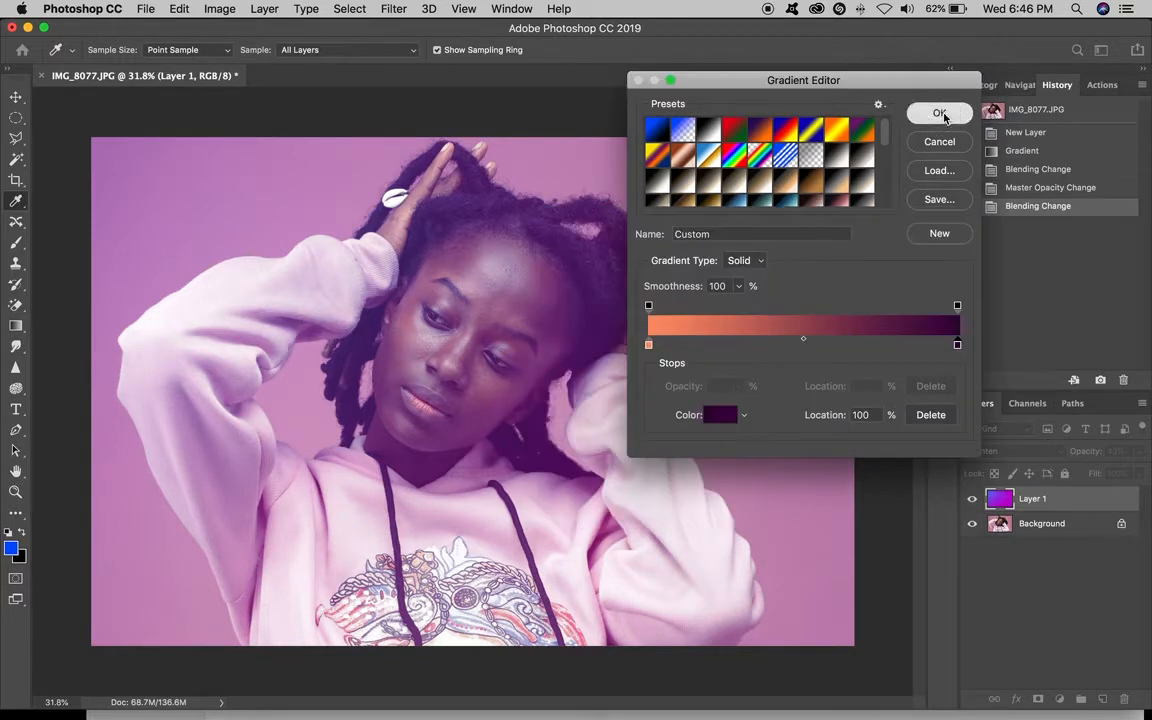
left_click(940, 113)
Redraw the gradient on Layer 1 across the full image width with the orange-to-dark-purple colours
left_click_drag(67, 242, 872, 352)
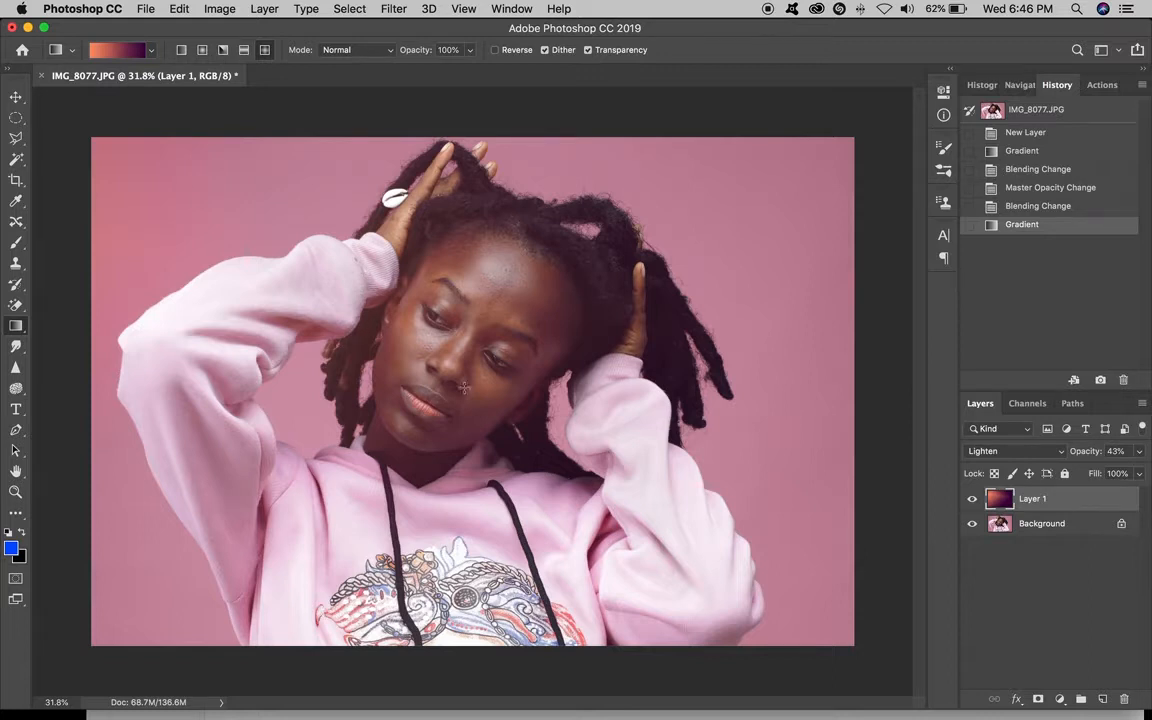
scroll(466, 384, "up", 1)
scroll(463, 372, "up", 1)
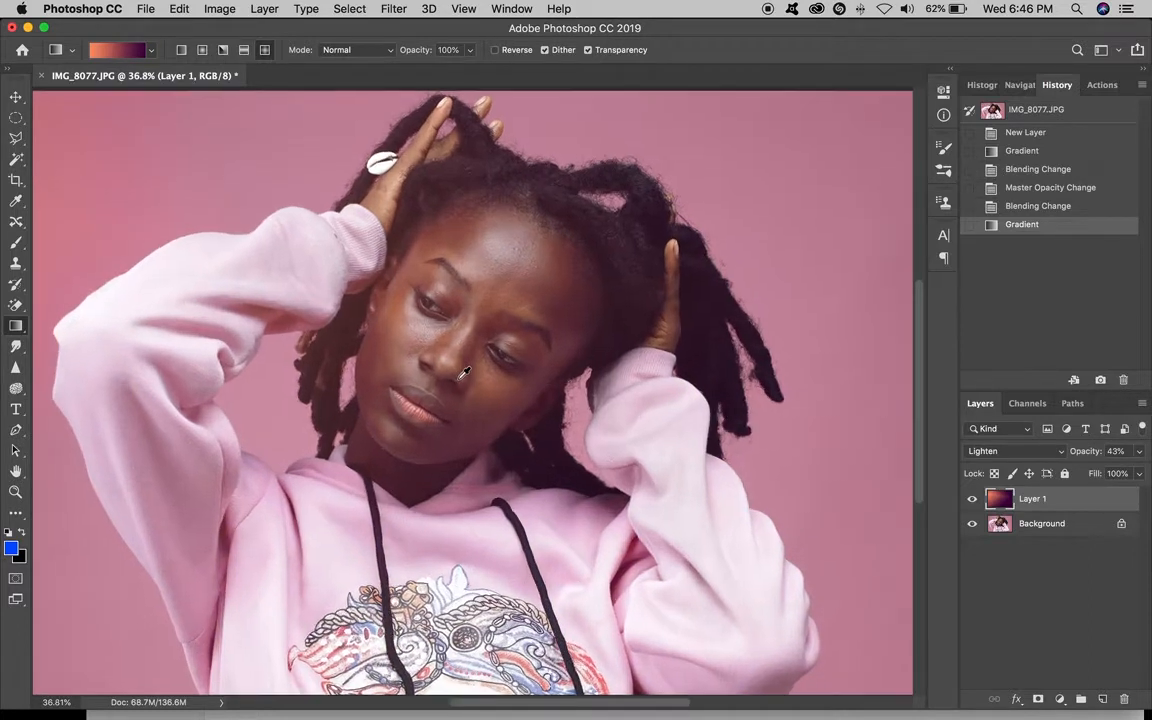
scroll(463, 373, "down", 3)
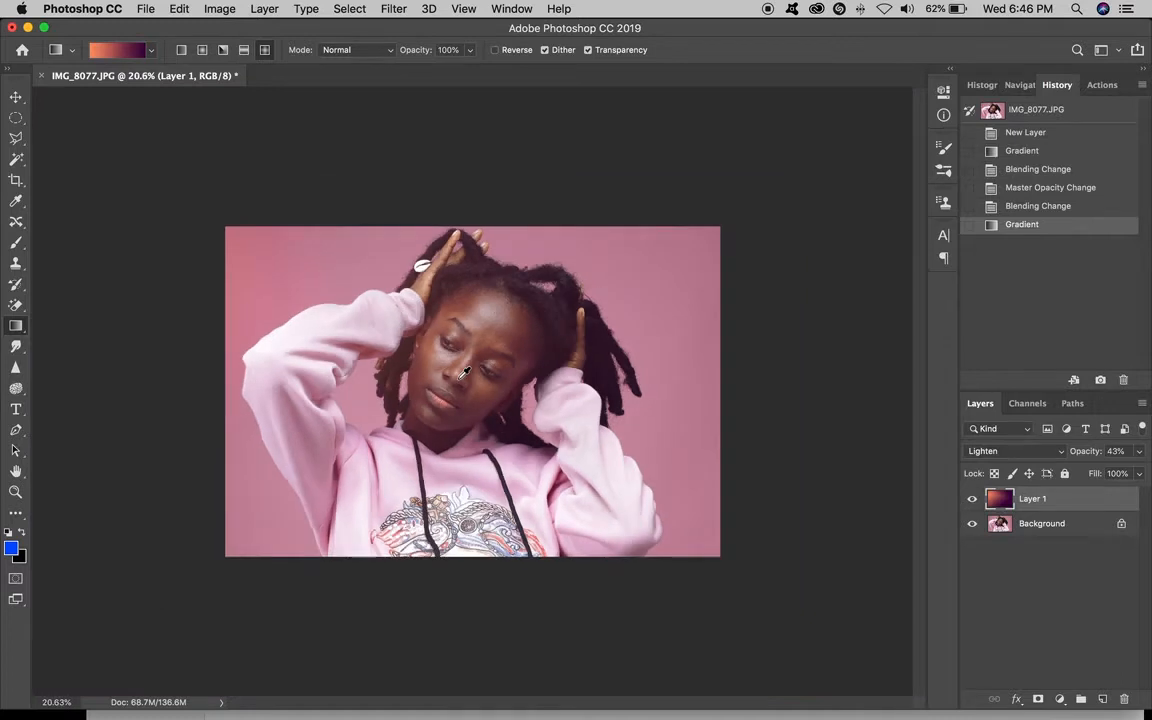
Set the blend mode of the gradient layer to Normal
left_click(1000, 455)
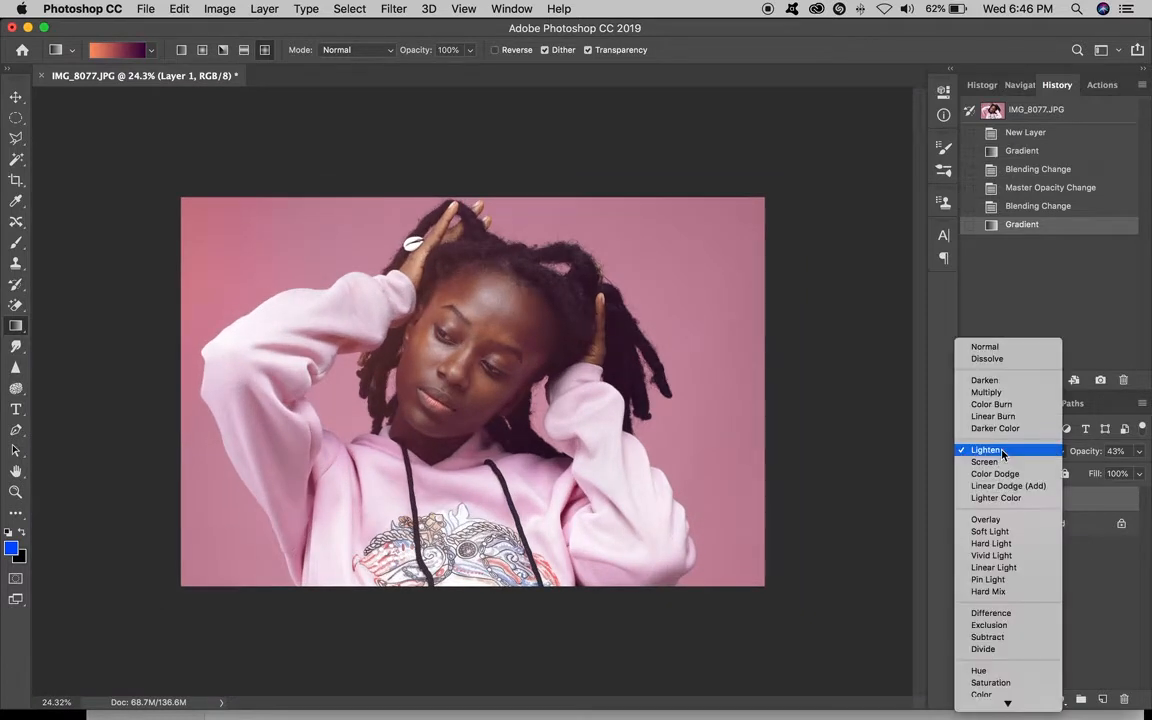
left_click(1085, 498)
left_click(1042, 456)
left_click(1042, 456)
left_click(1021, 457)
left_click(1016, 342)
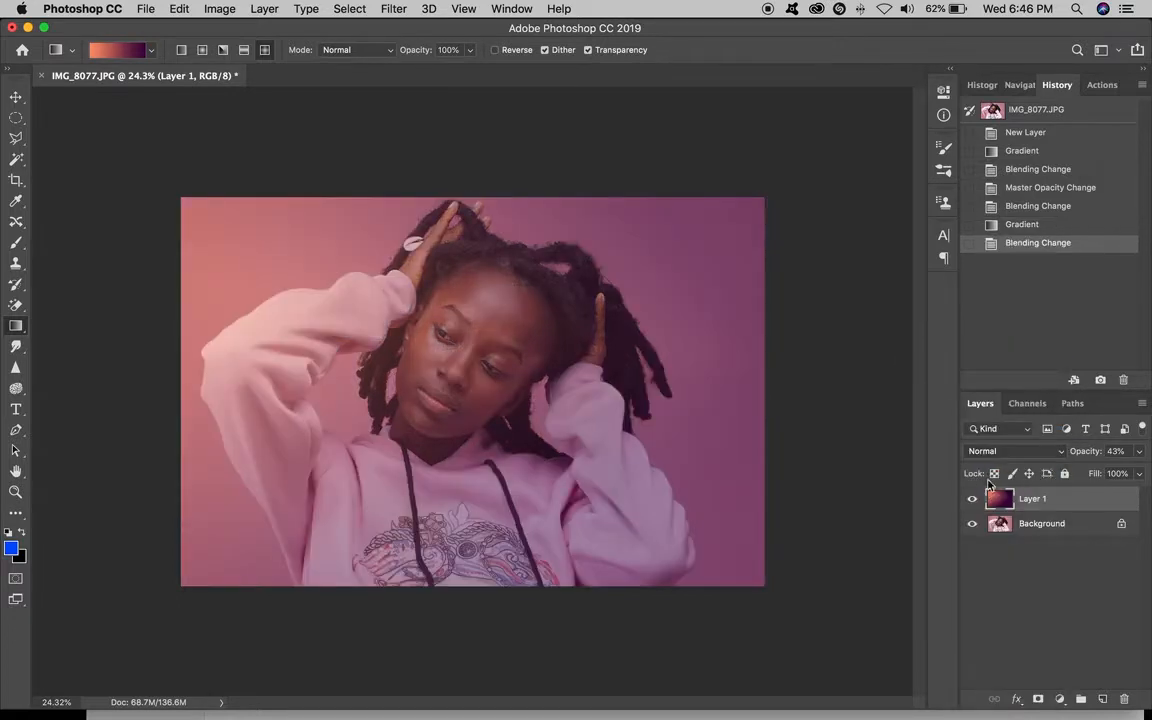
Set the gradient layer to 46% opacity with the Screen blend mode, and hide and show it to compare the effect
left_click(1138, 451)
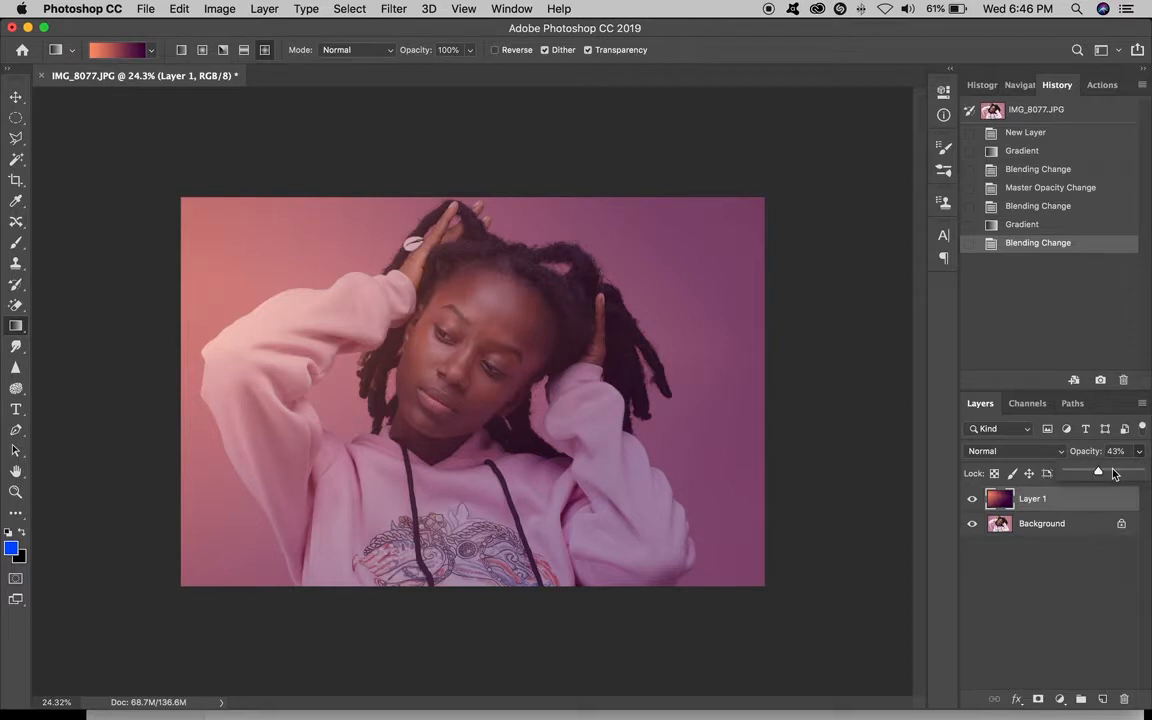
left_click_drag(1114, 474, 1148, 470)
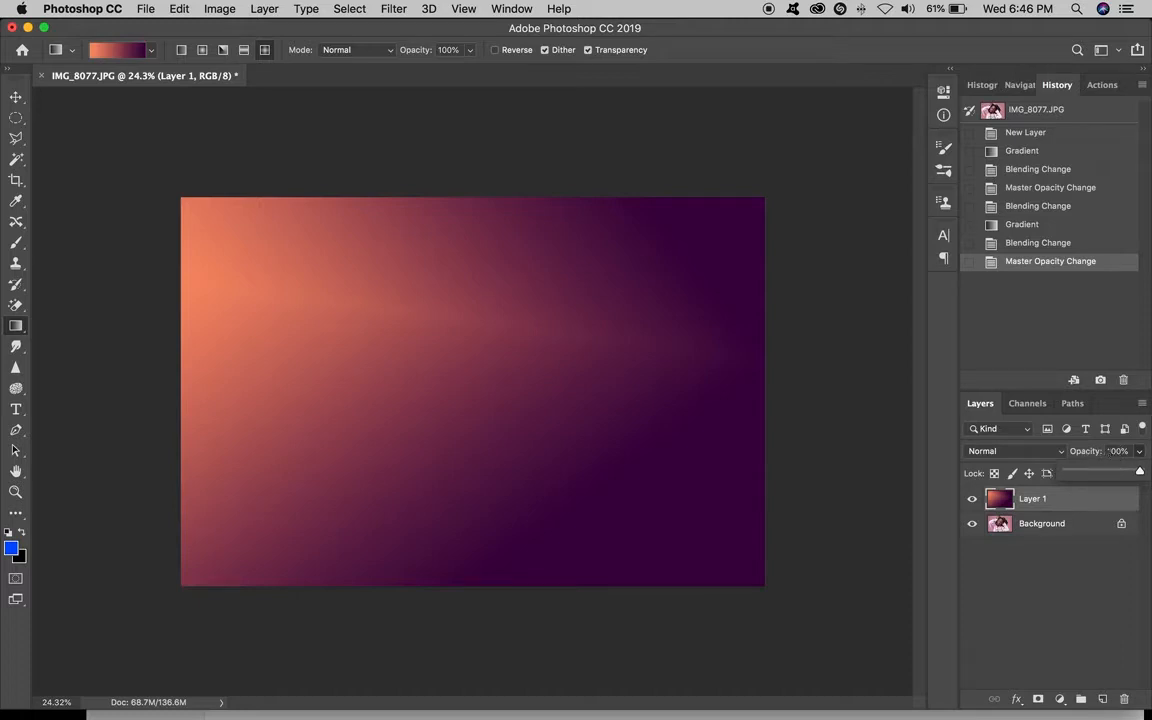
left_click(1015, 451)
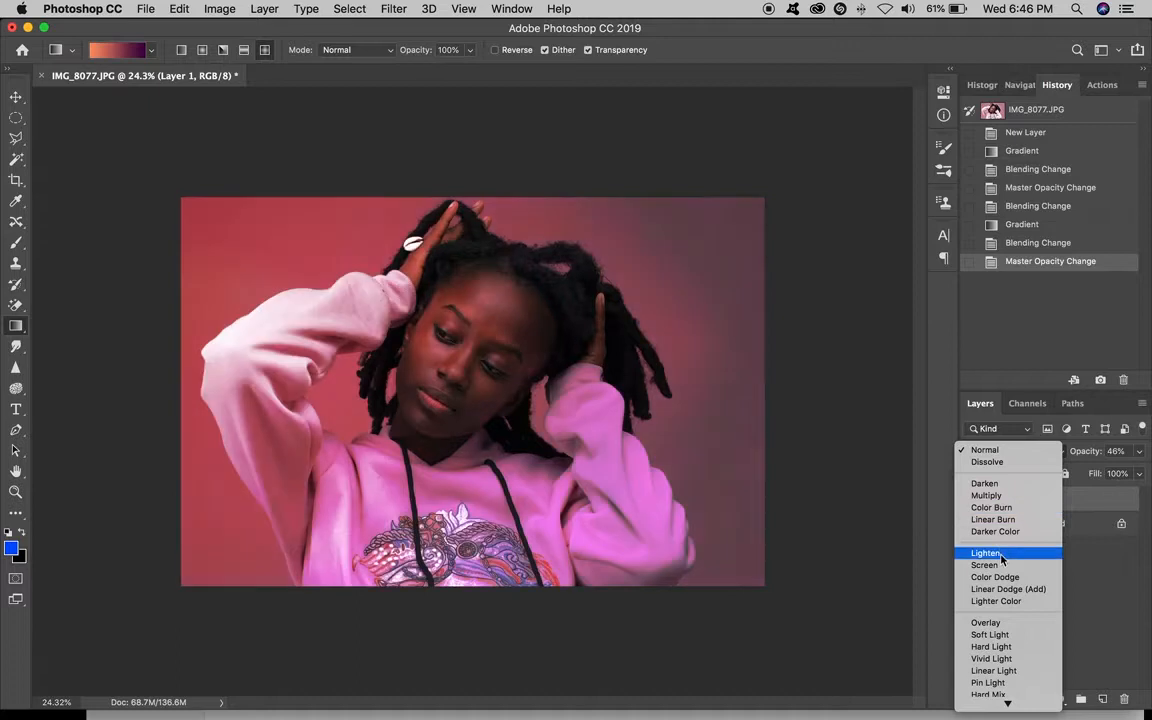
left_click(998, 568)
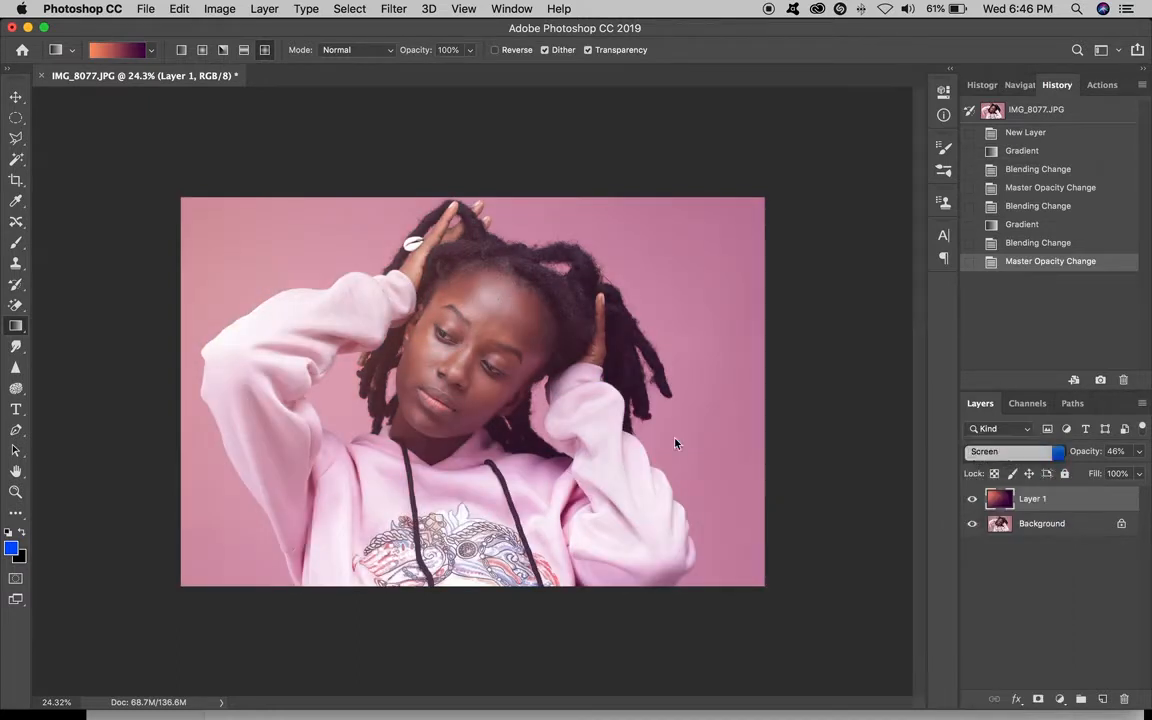
left_click(972, 504)
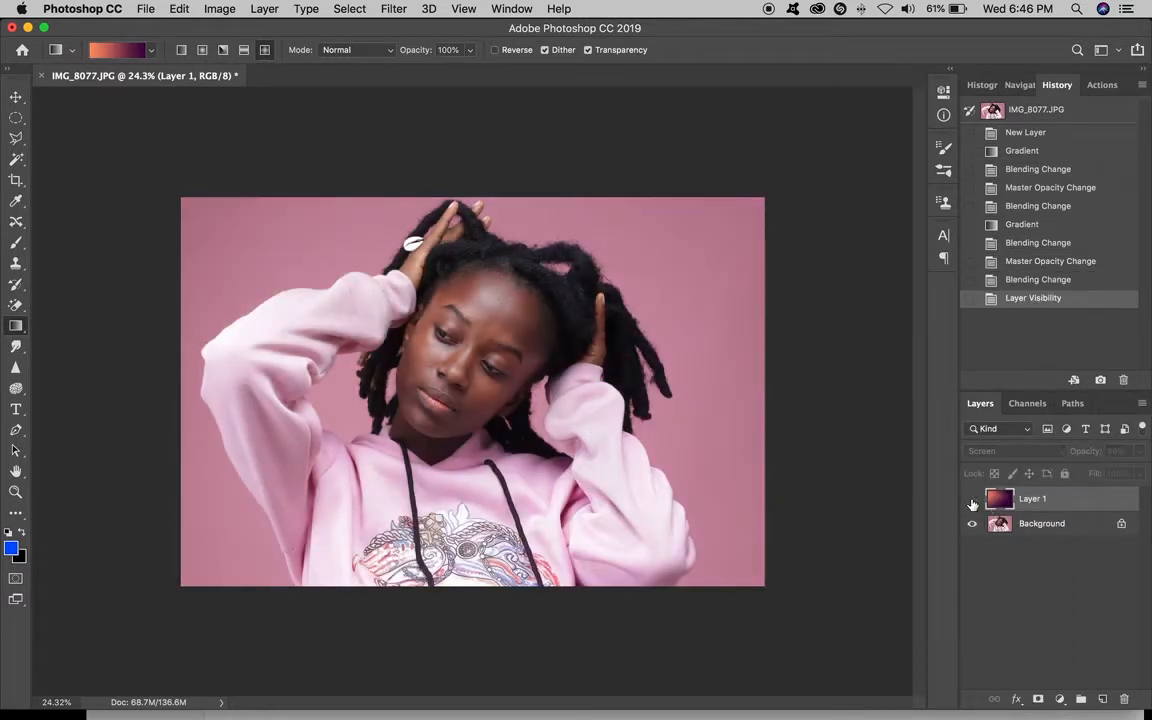
left_click(972, 504)
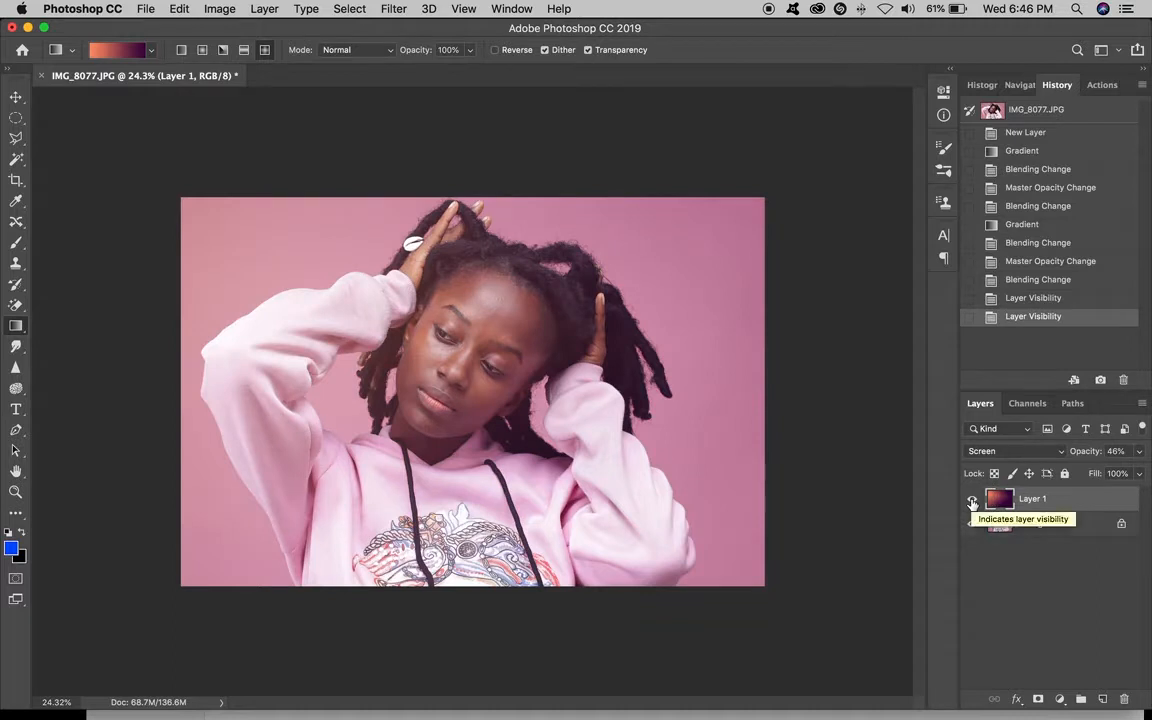
Hide the gradient layer, revert the photo to its opened state, and switch to the Paint Bucket tool
left_click(972, 503)
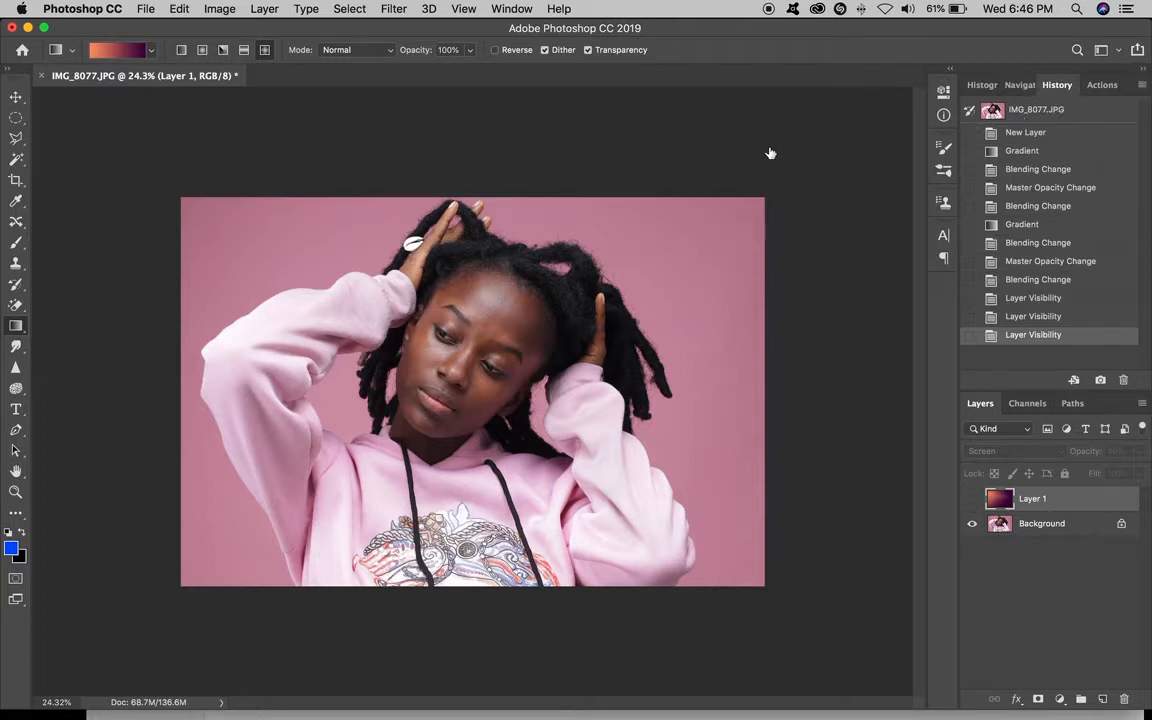
right_click(16, 326)
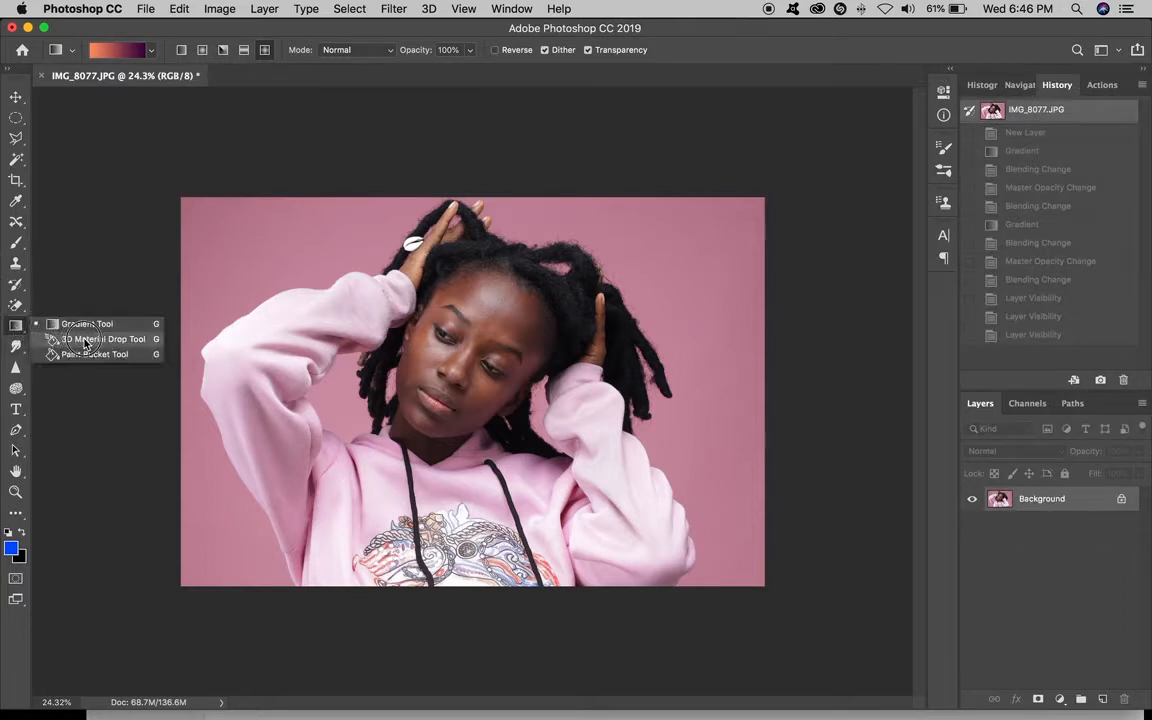
left_click(88, 355)
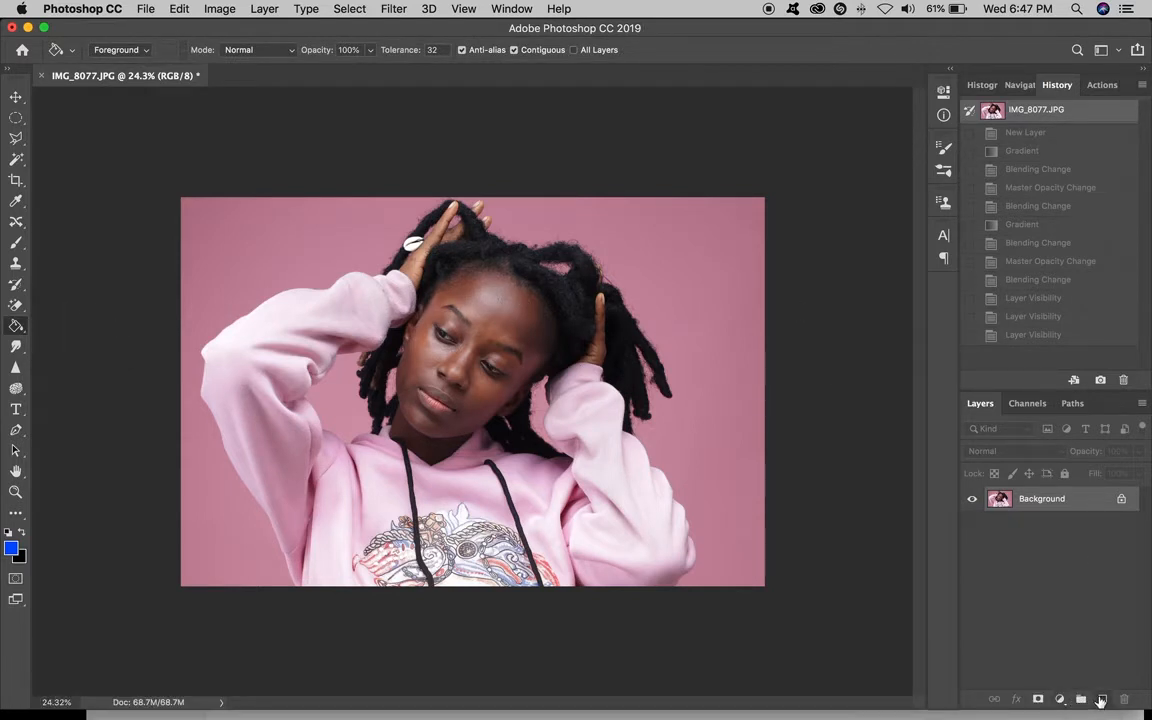
Add a new layer above the Background, fill it with the blue foreground colour, and undo the fill
left_click(1101, 699)
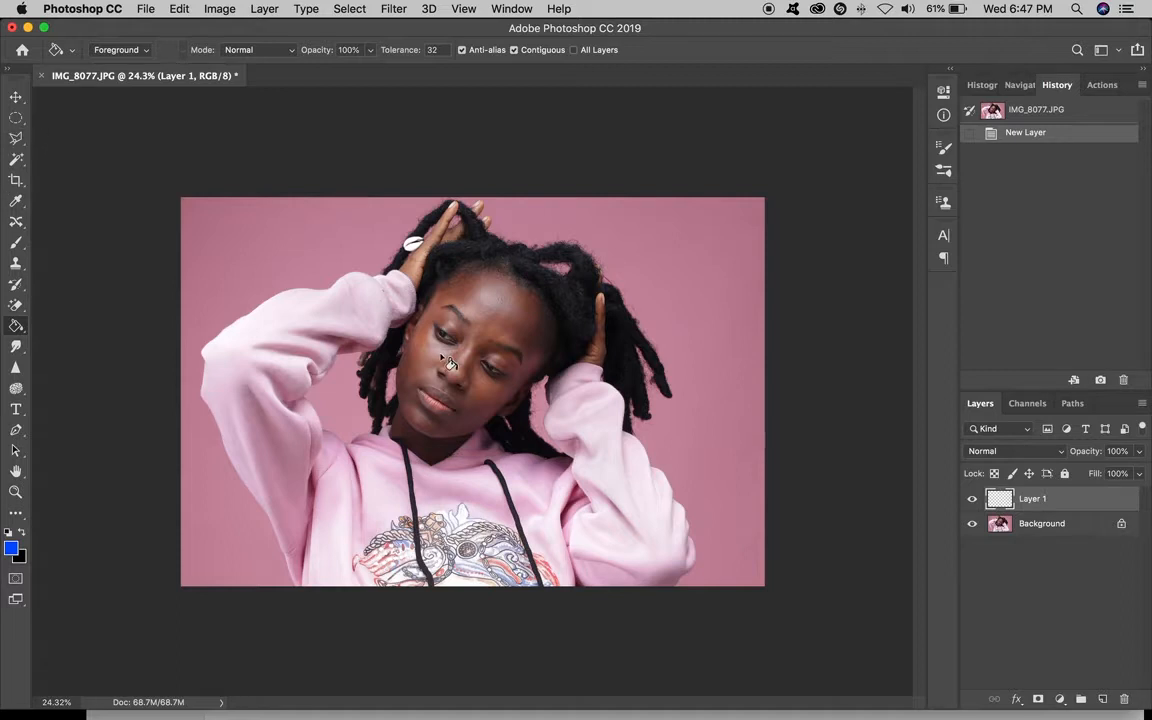
left_click(400, 322)
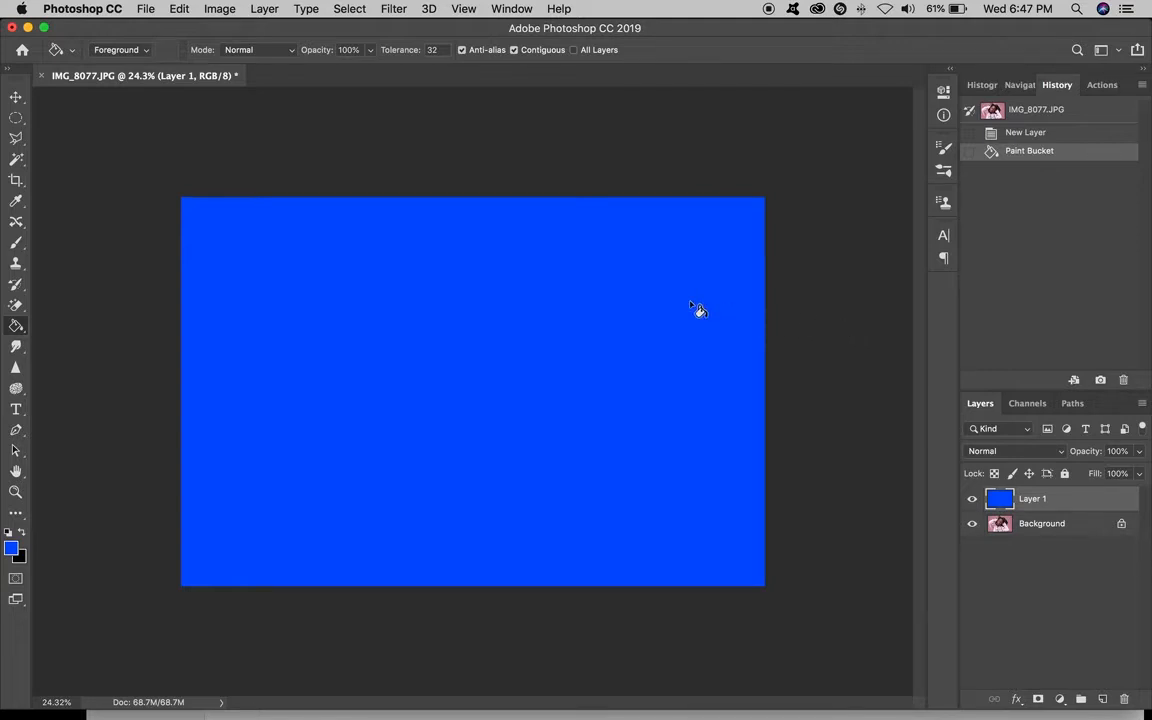
key("super+z")
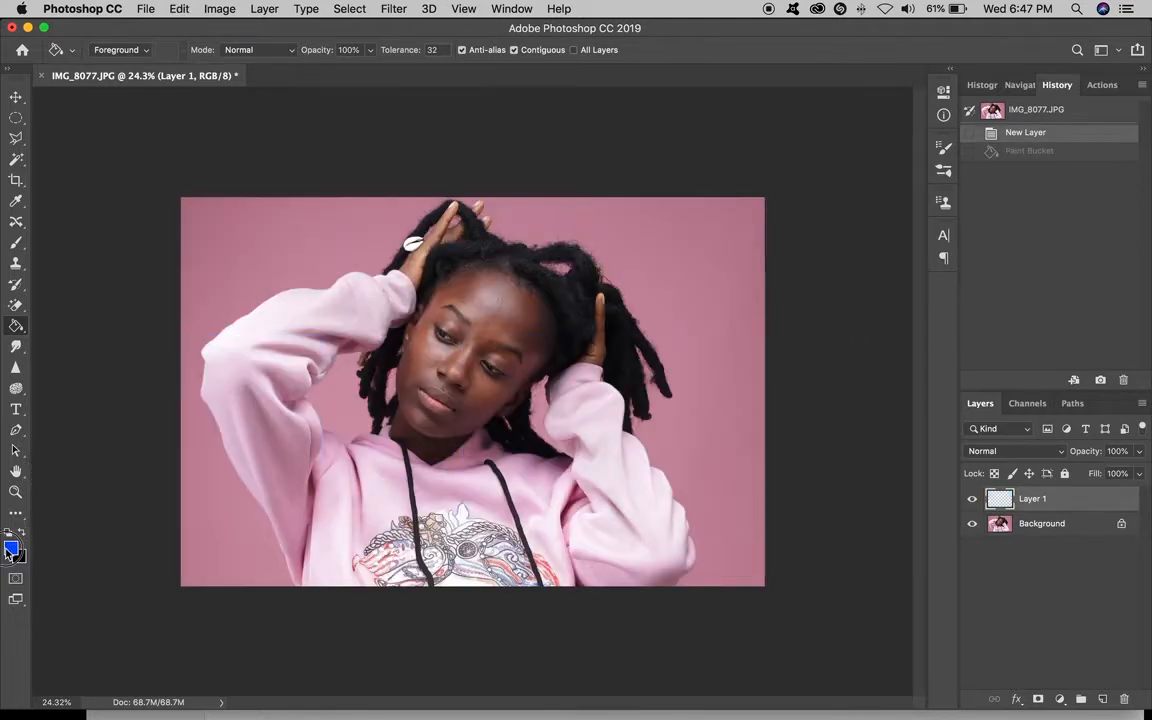
Fill Layer 1 with bright green (#30ff00) and move it beneath the unlocked Background photo layer
left_click(10, 548)
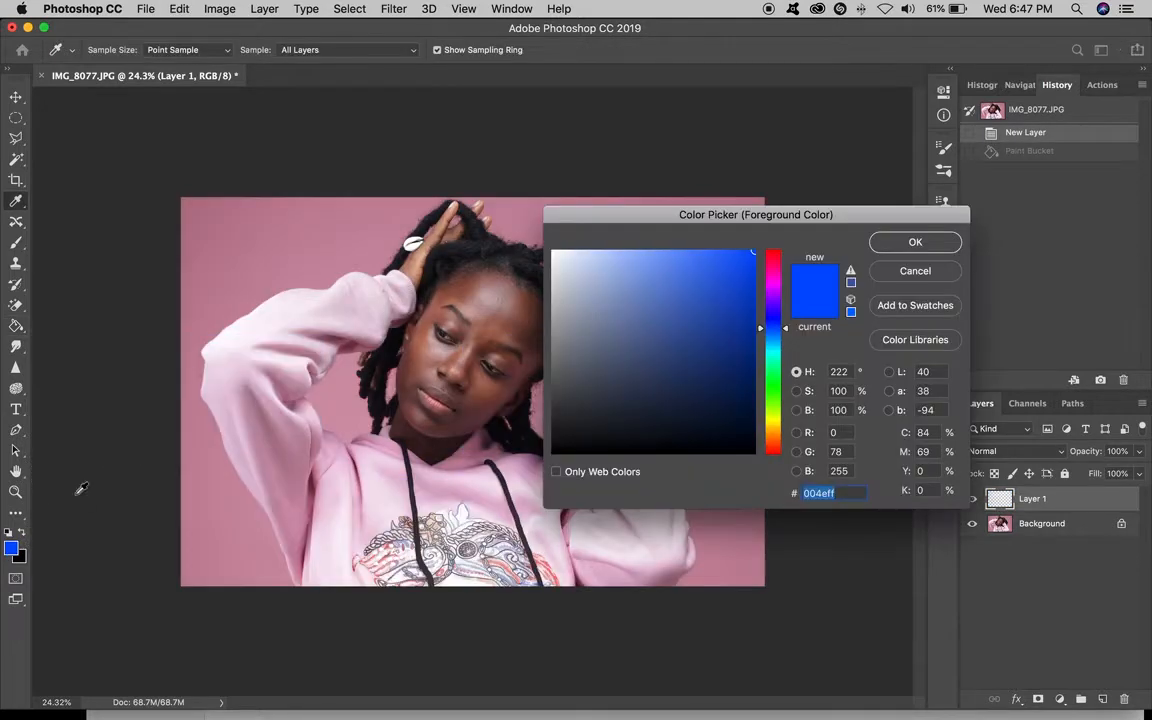
left_click(780, 392)
left_click(905, 248)
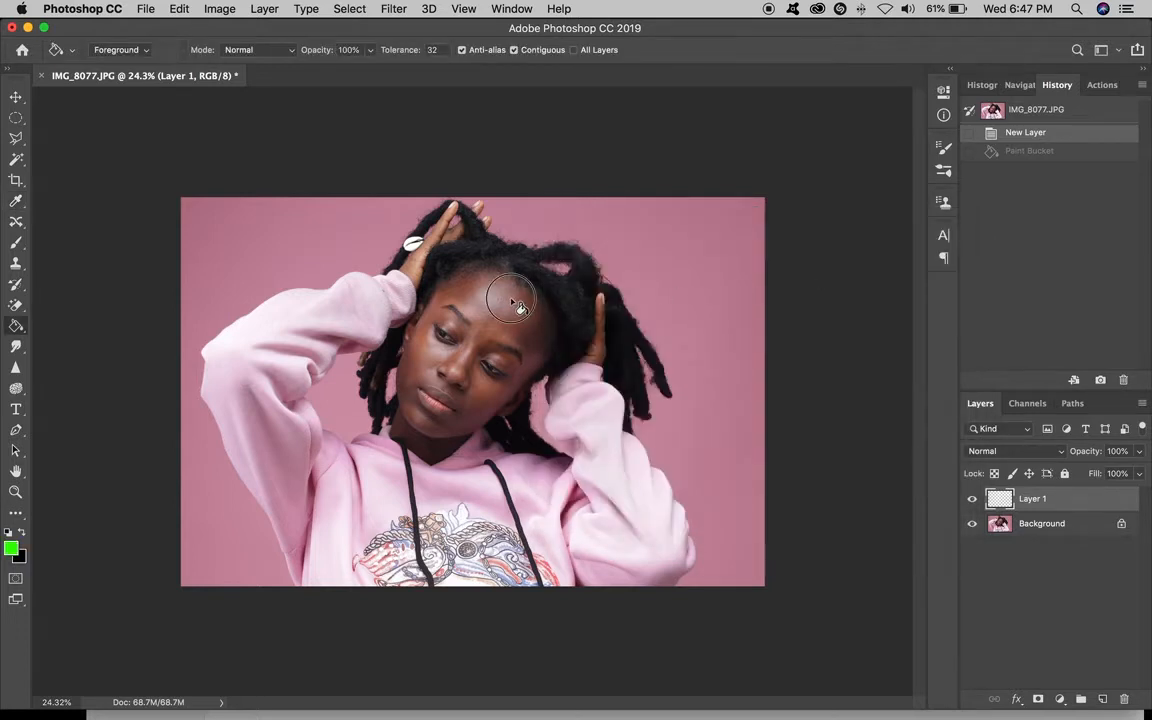
left_click(686, 320)
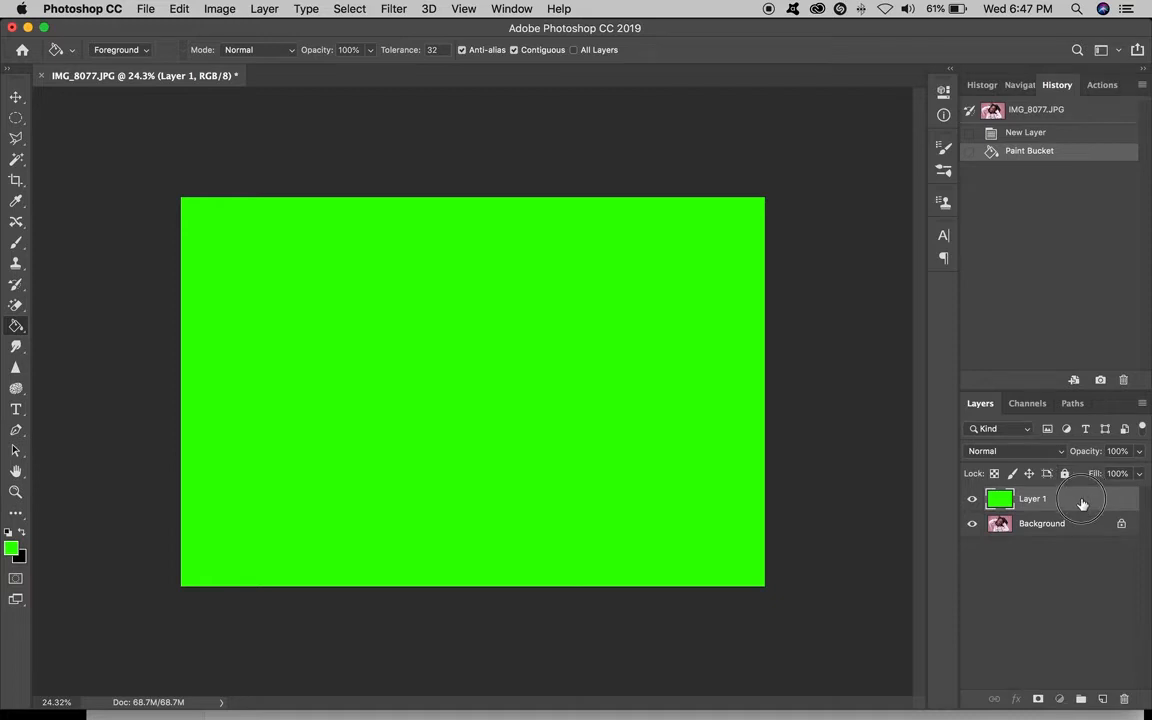
left_click(1121, 524)
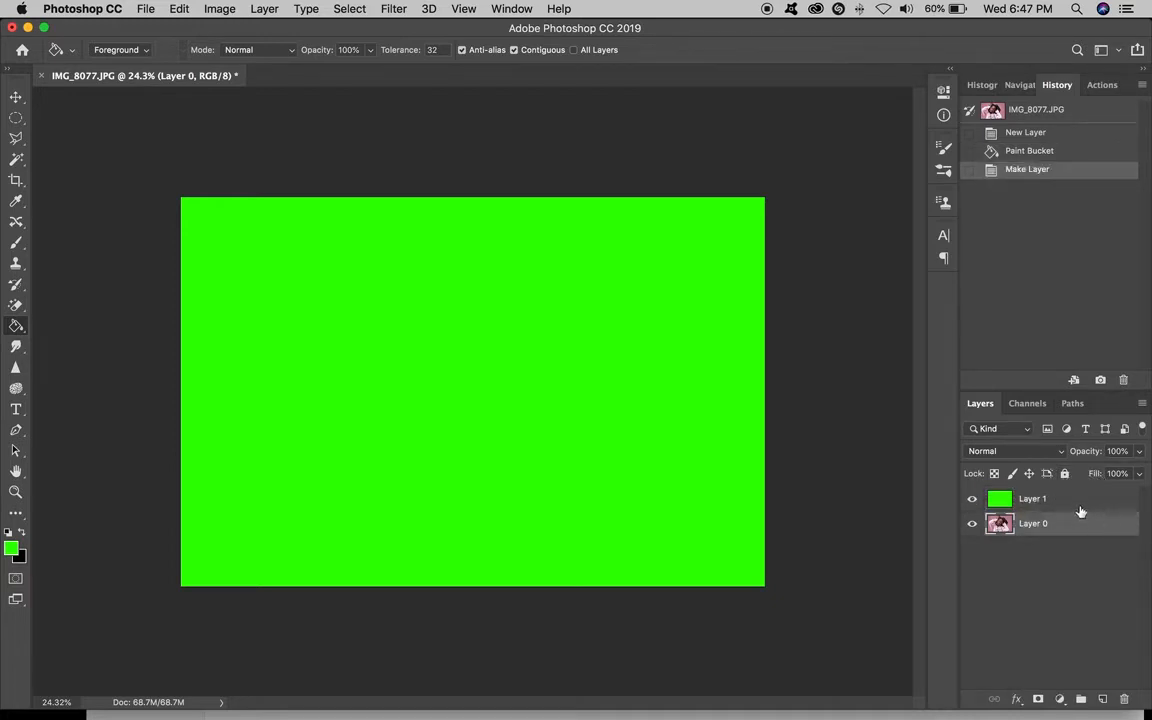
left_click_drag(1080, 499, 1090, 538)
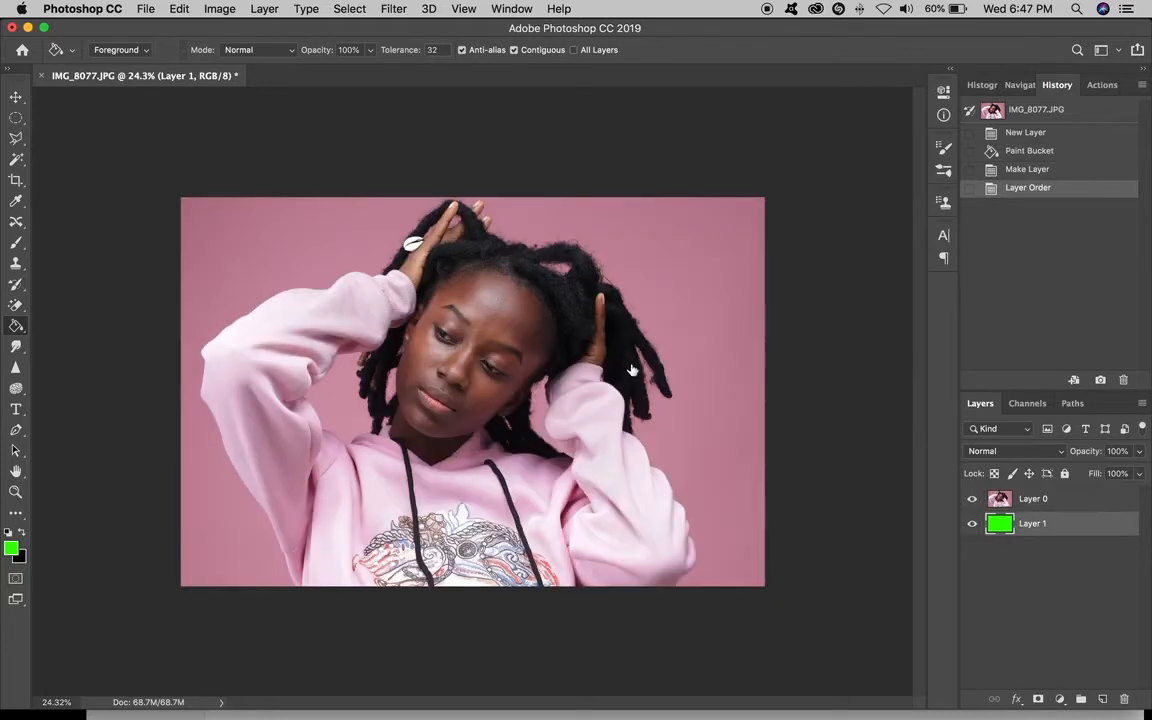
left_click(16, 159)
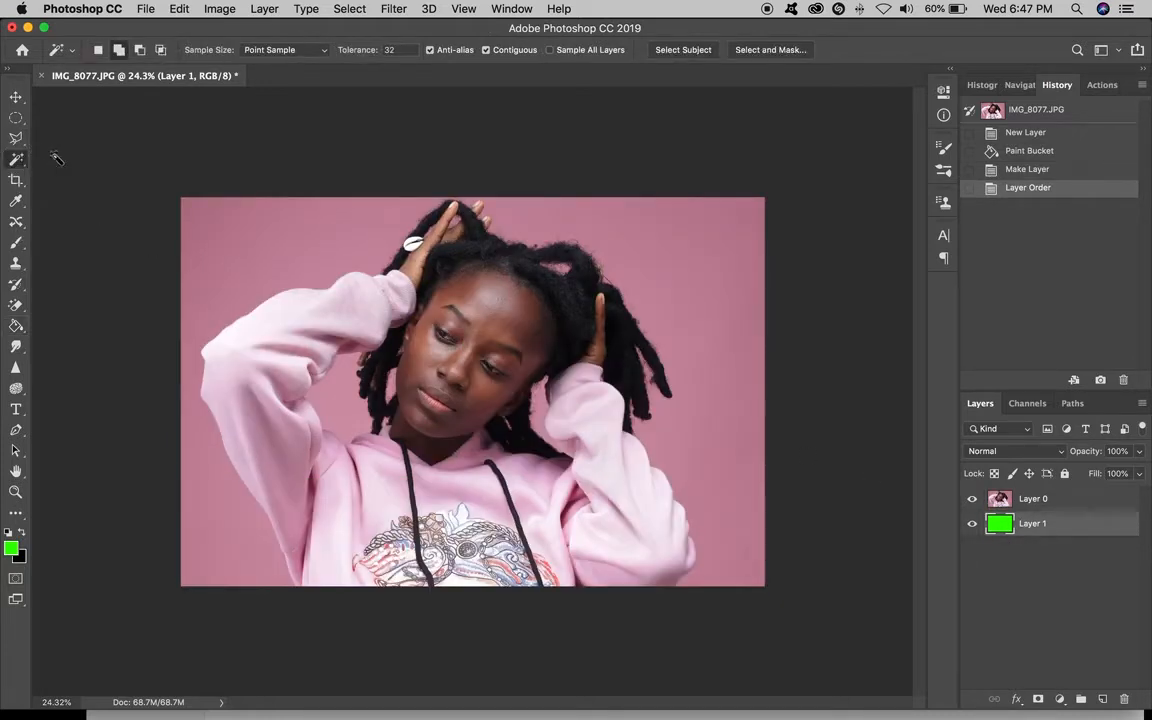
left_click(262, 207)
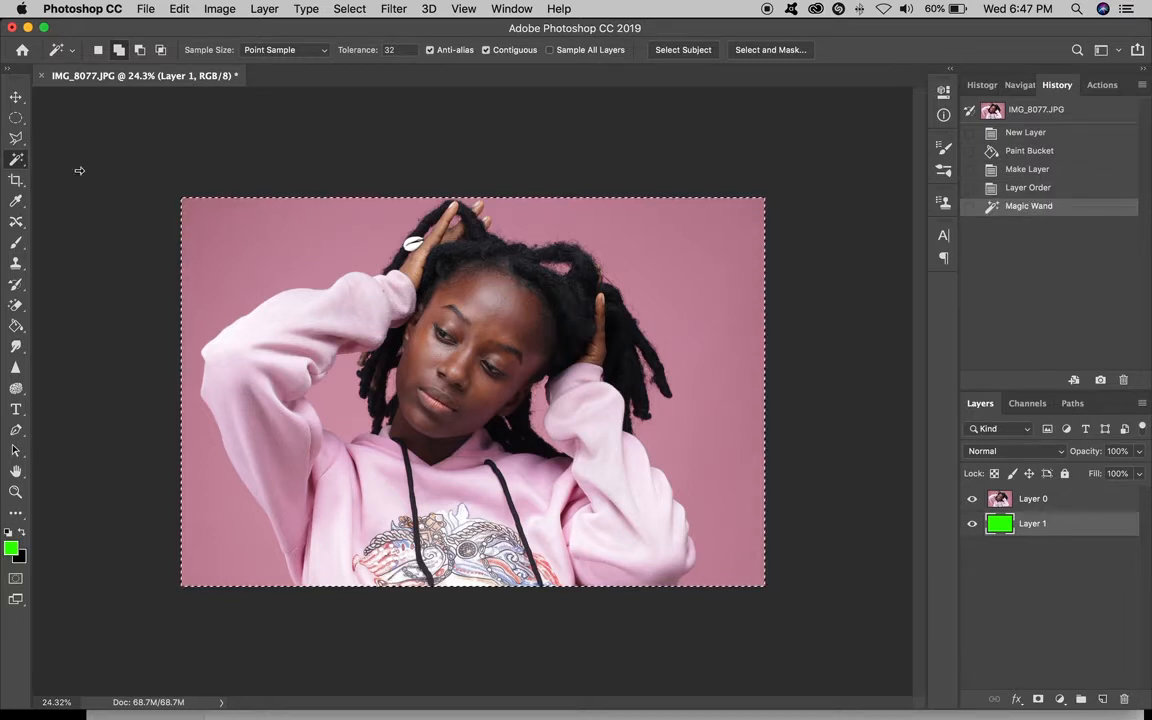
left_click(16, 118)
left_click(124, 132)
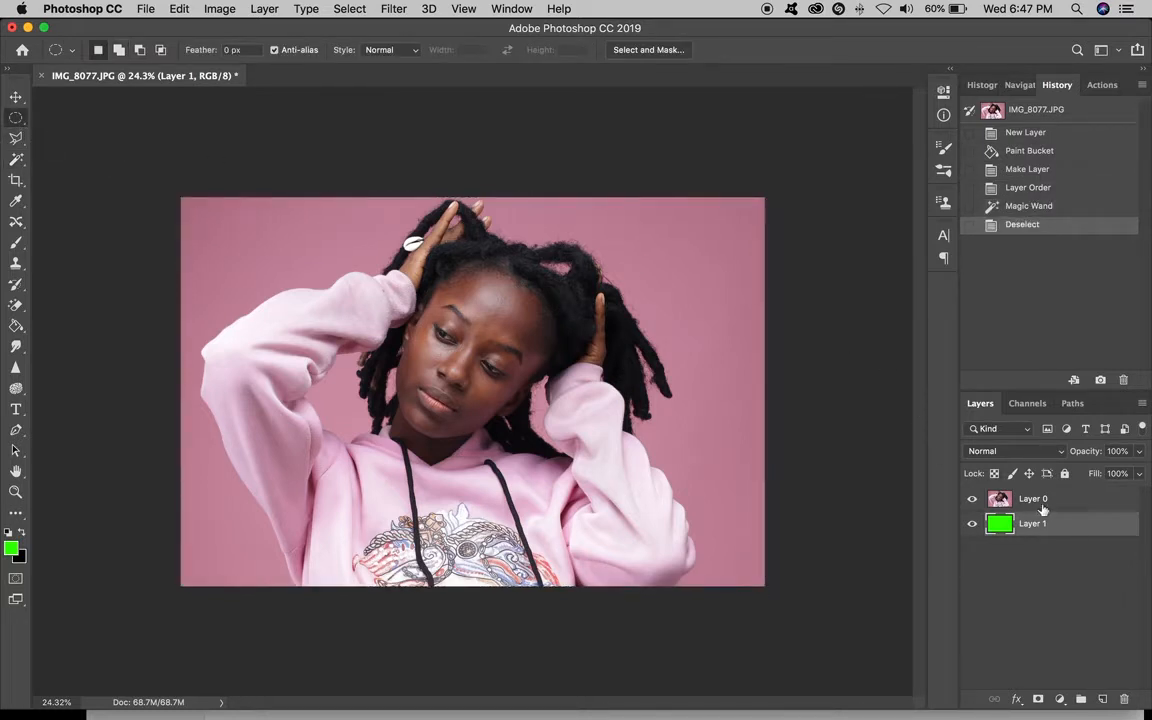
Select the pink backdrop above the raised sleeve on Layer 0 with the Magic Wand, delete it, and deselect
left_click(1074, 505)
left_click_drag(16, 159, 85, 172)
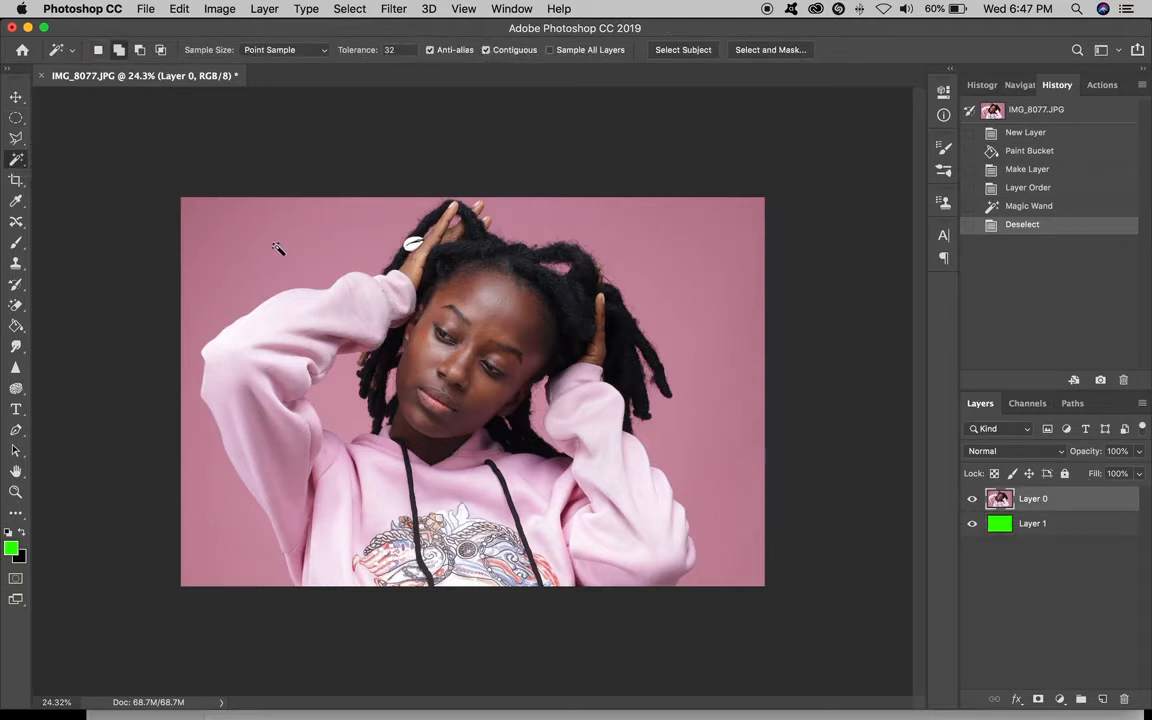
left_click(368, 232)
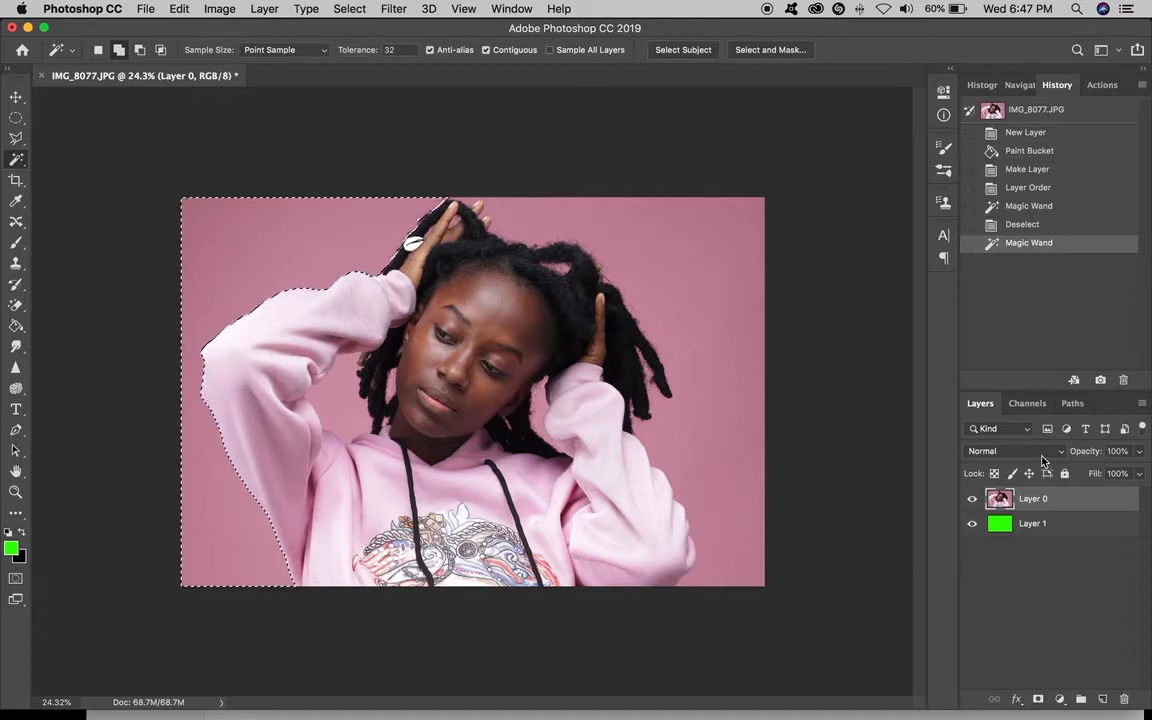
key("Delete")
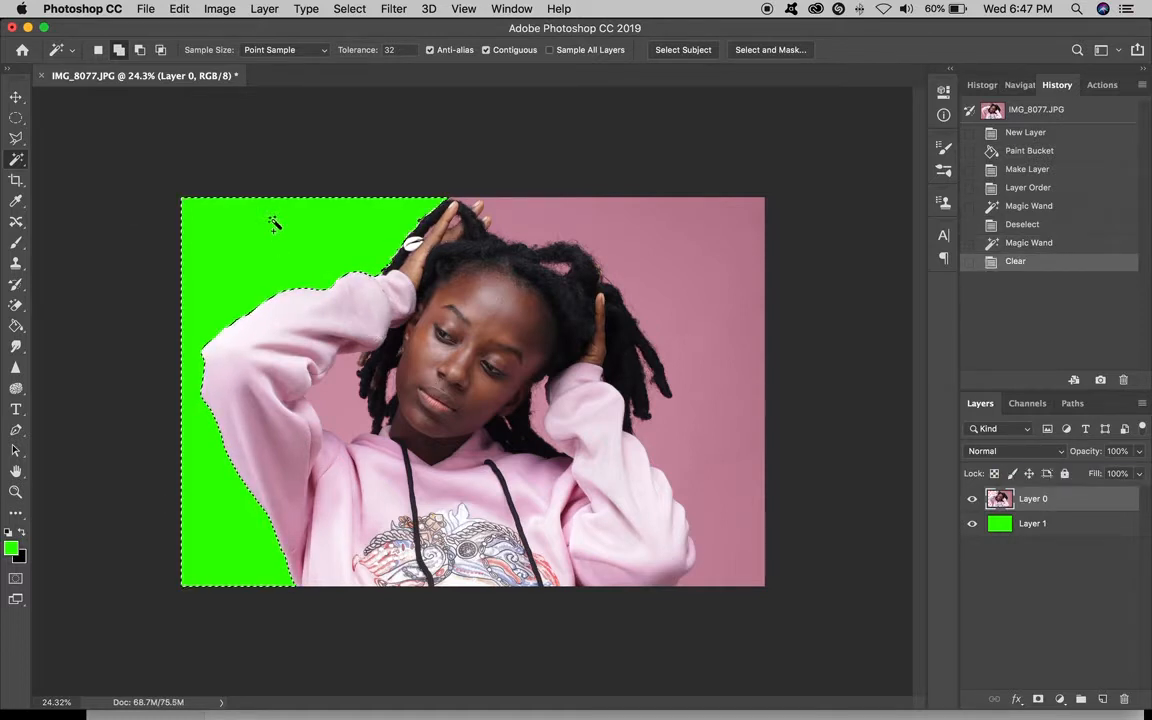
left_click(16, 117)
key("super+d")
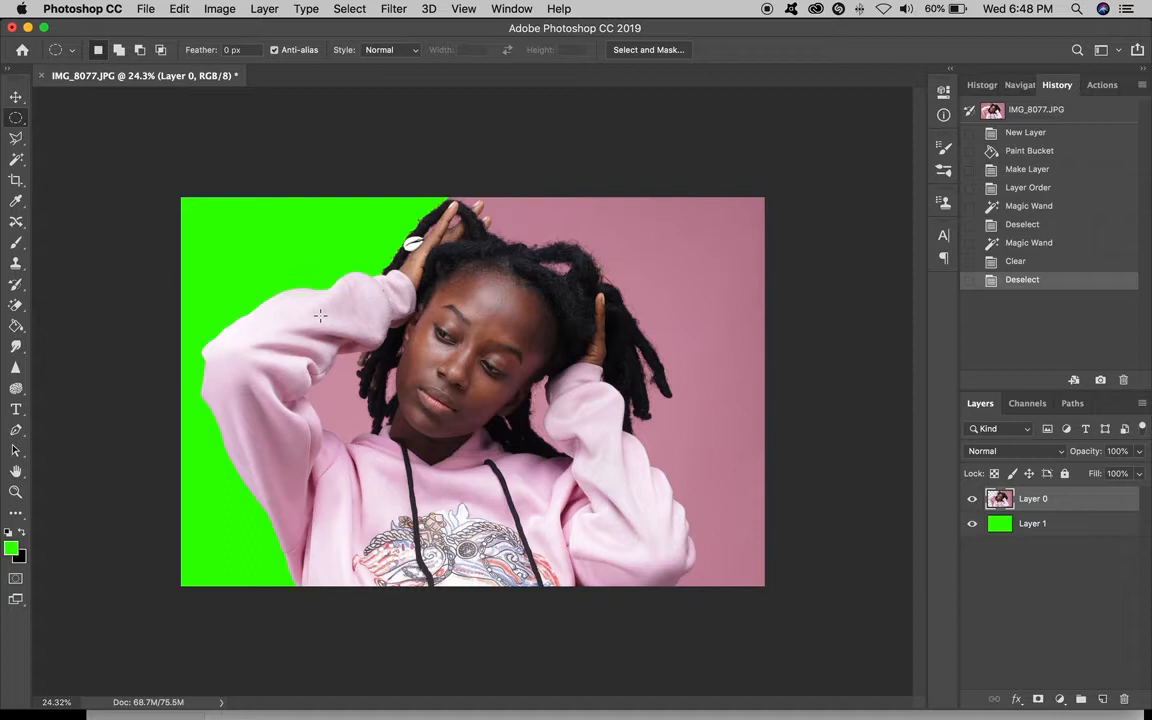
Recolour the green Layer 1 behind the portrait with a bright yellow Paint Bucket fill
left_click(1060, 525)
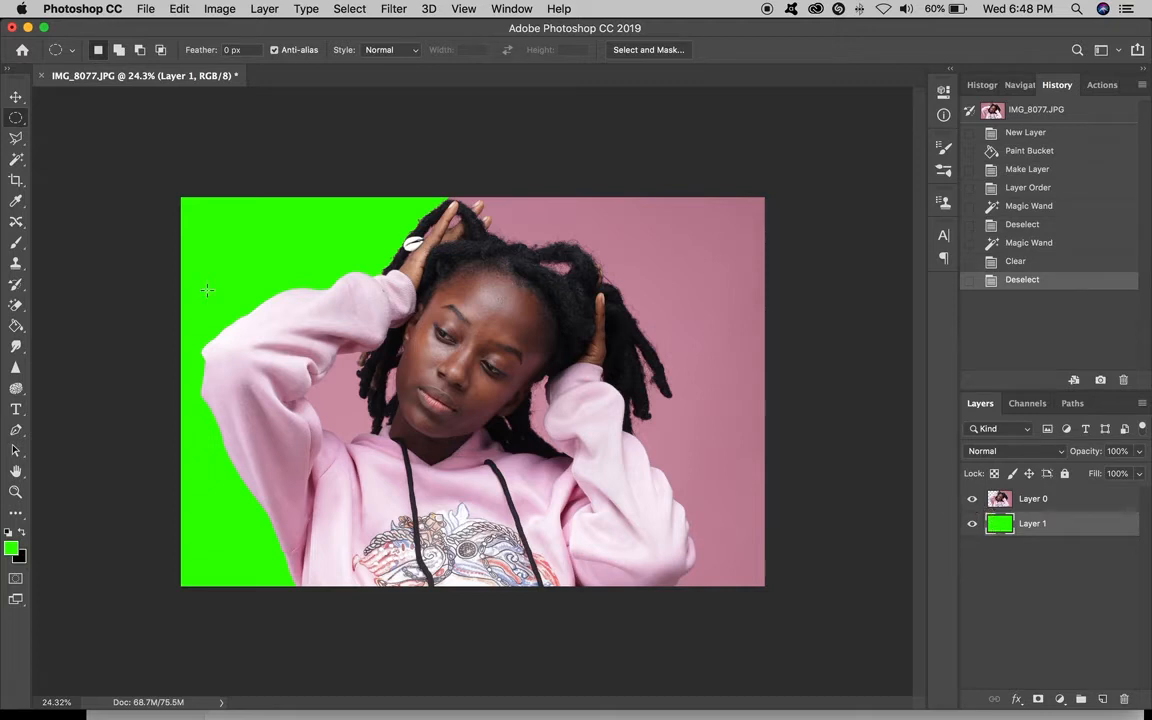
left_click(15, 328)
right_click(14, 330)
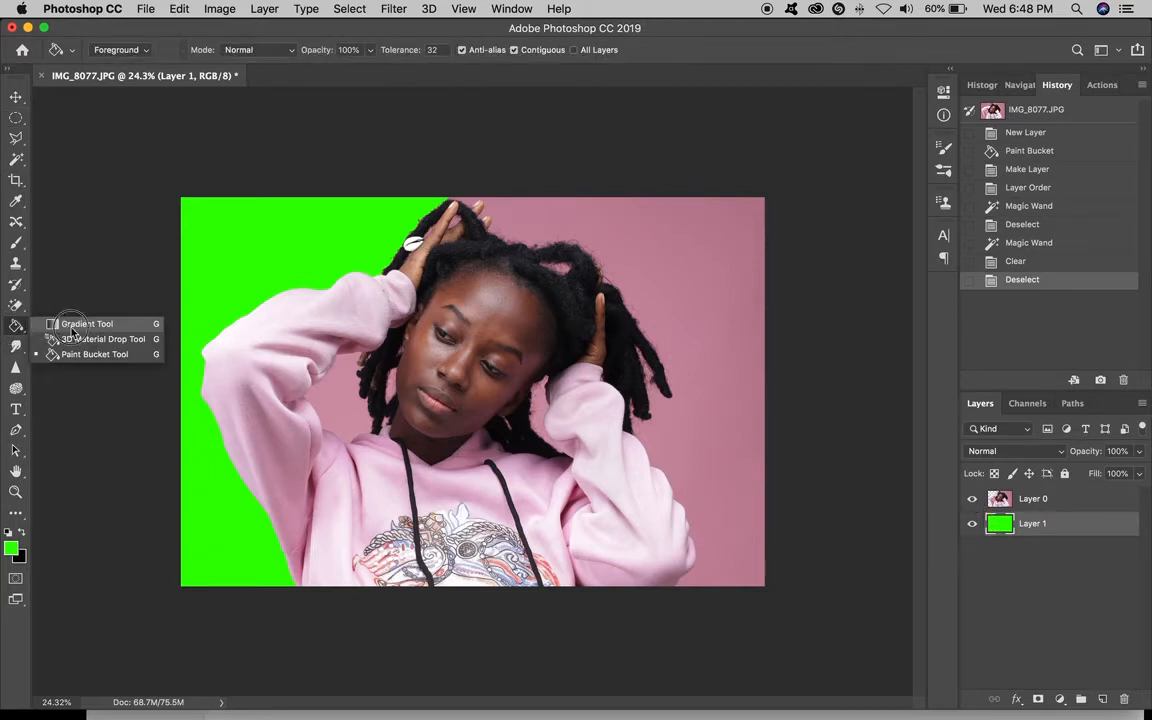
left_click(84, 355)
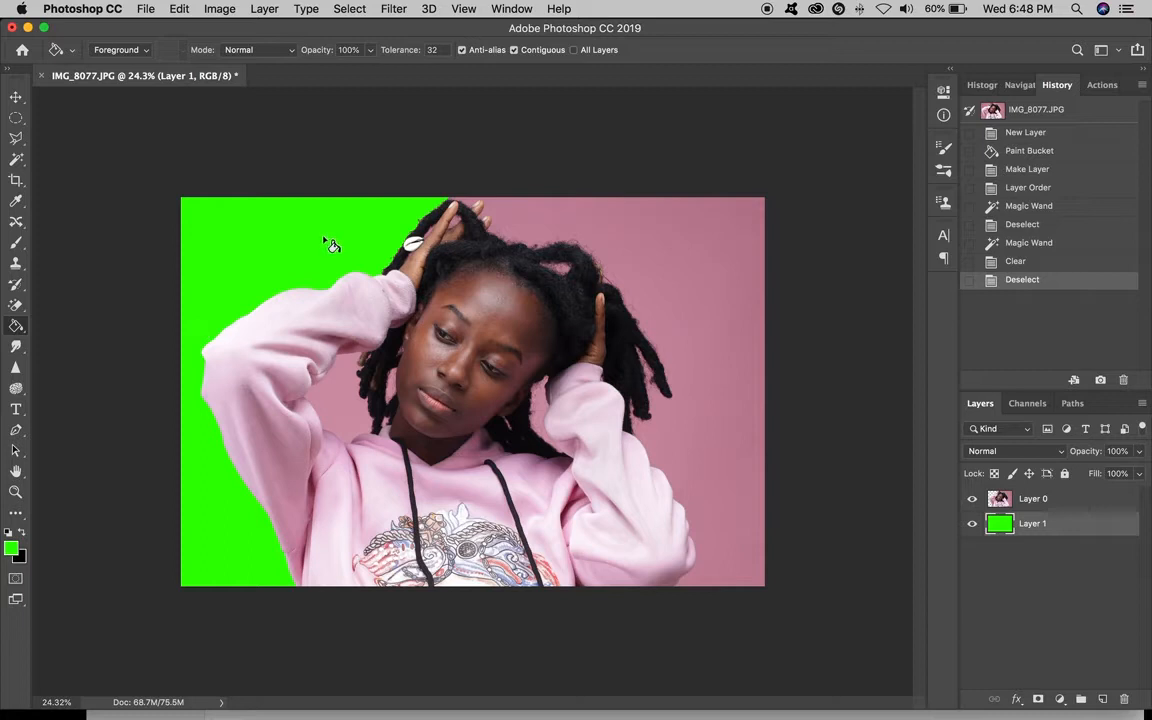
left_click(11, 547)
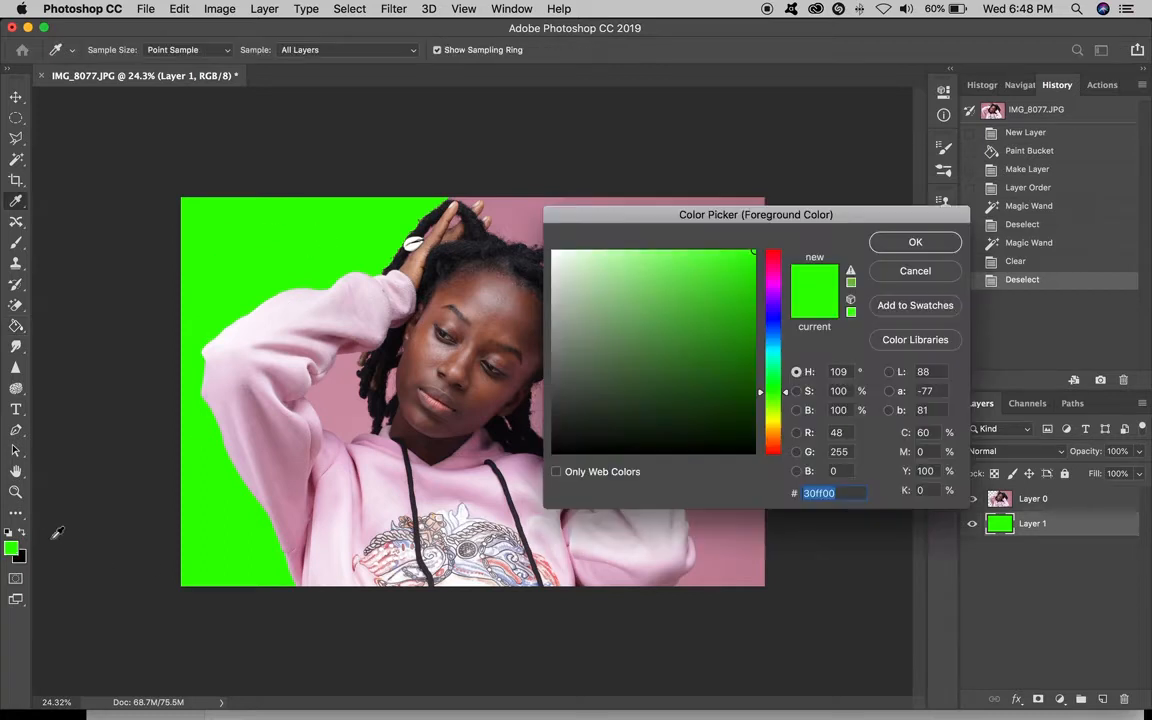
left_click(771, 287)
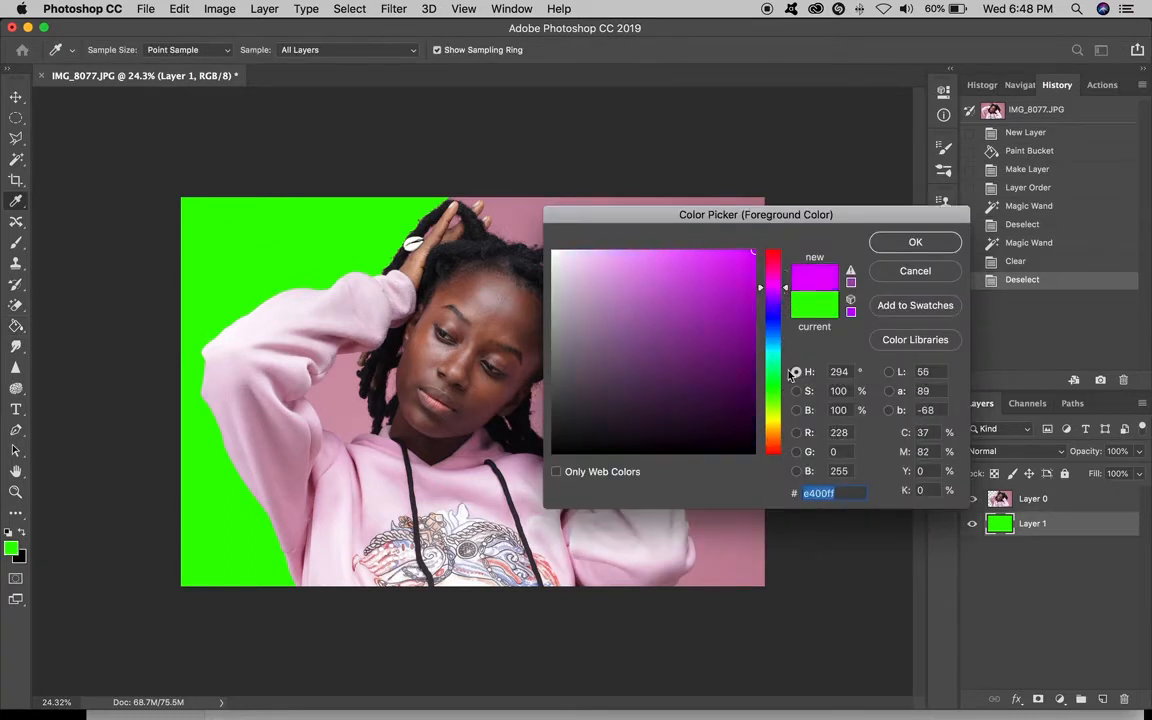
left_click(773, 422)
key("Return")
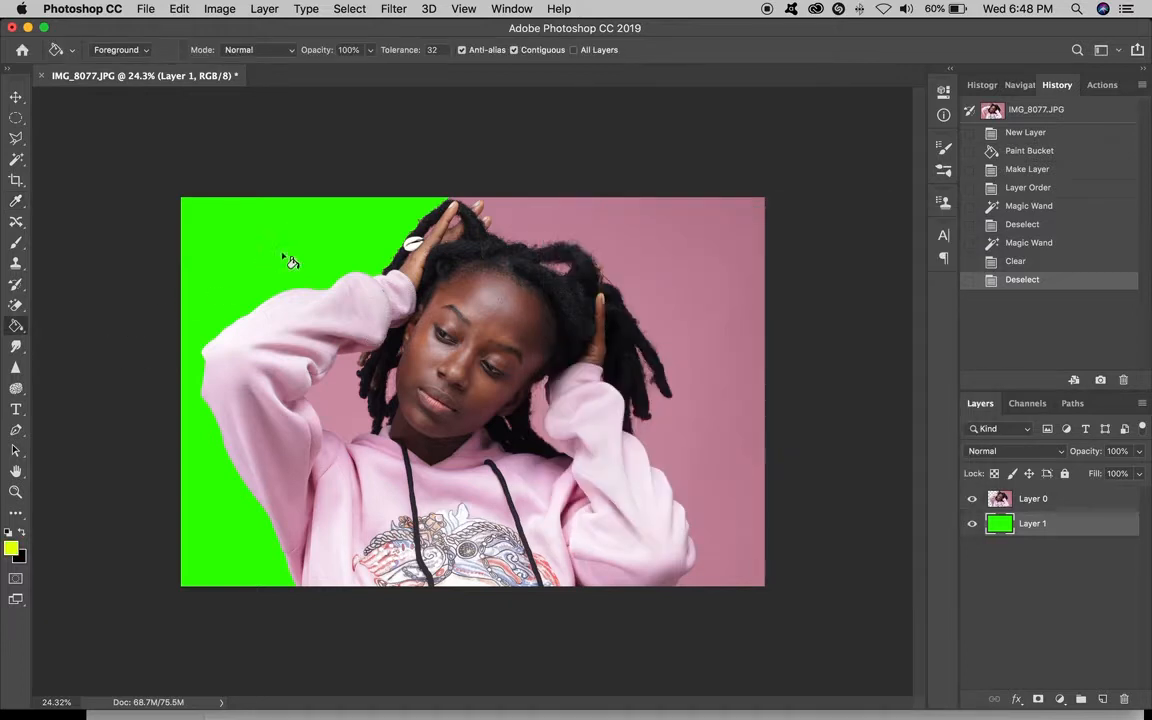
left_click(350, 243)
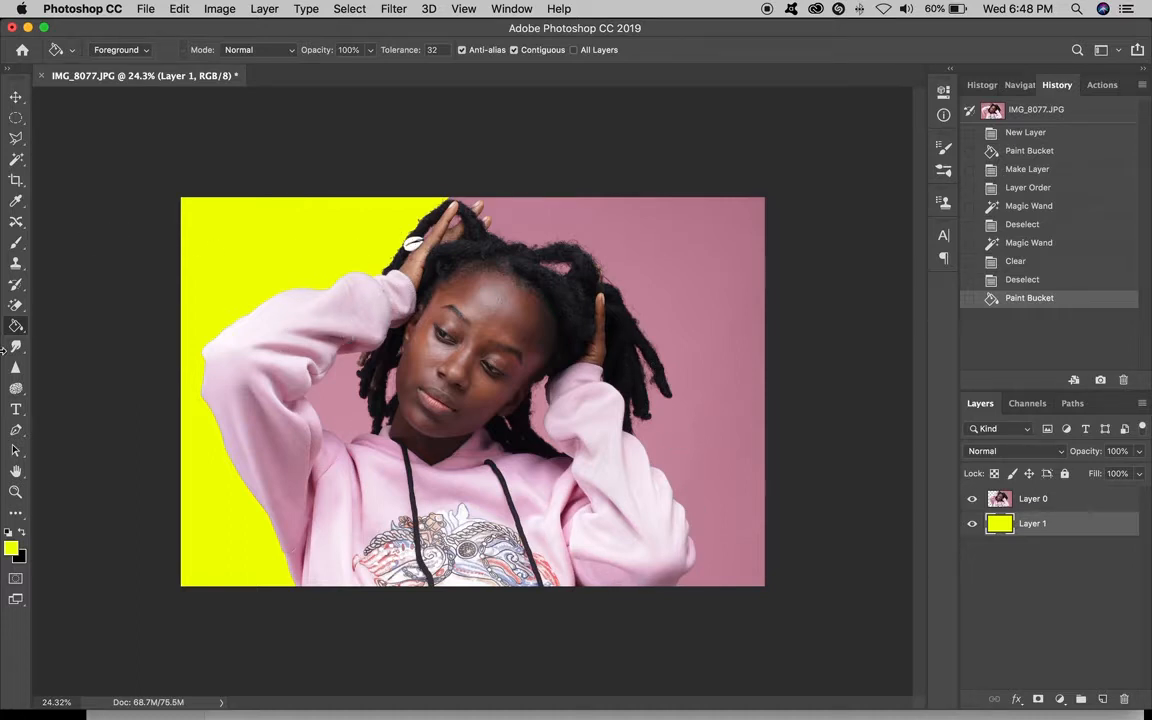
Revert the photo to its opened state and blur the lips using the Blur tool with a size 100 brush at 100% strength
left_click(1040, 110)
left_click(17, 346)
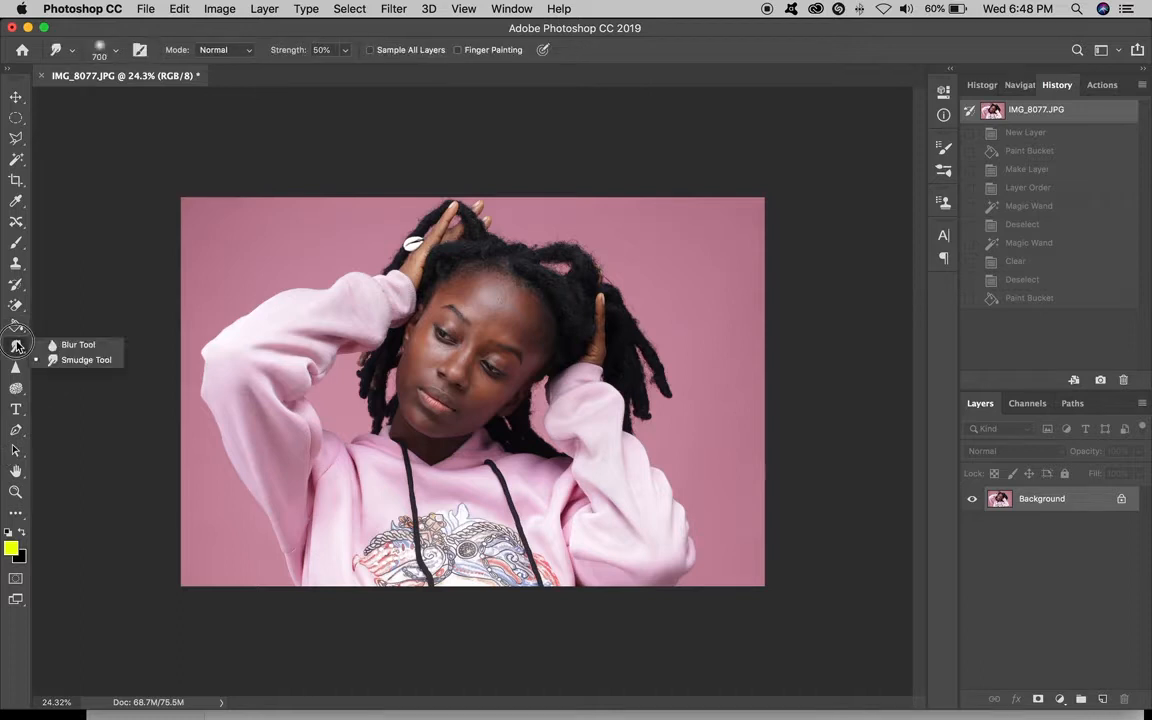
left_click(70, 345)
scroll(508, 367, "up", 5)
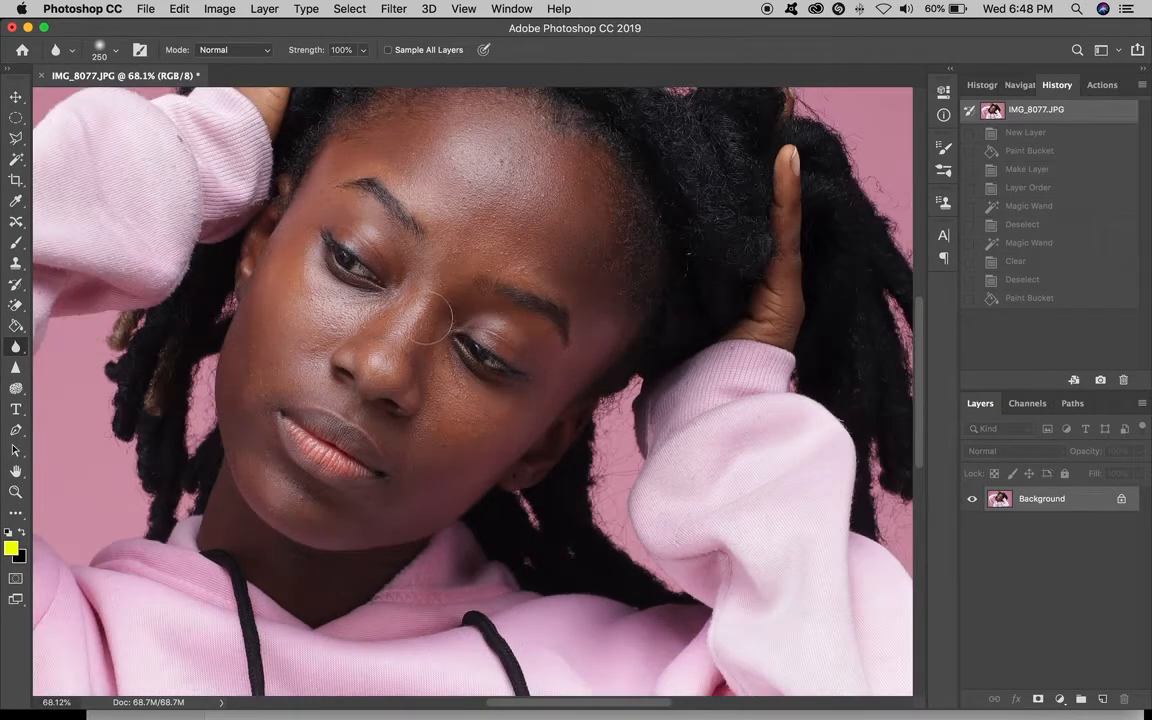
scroll(430, 318, "down", 1)
key("bracketleft")
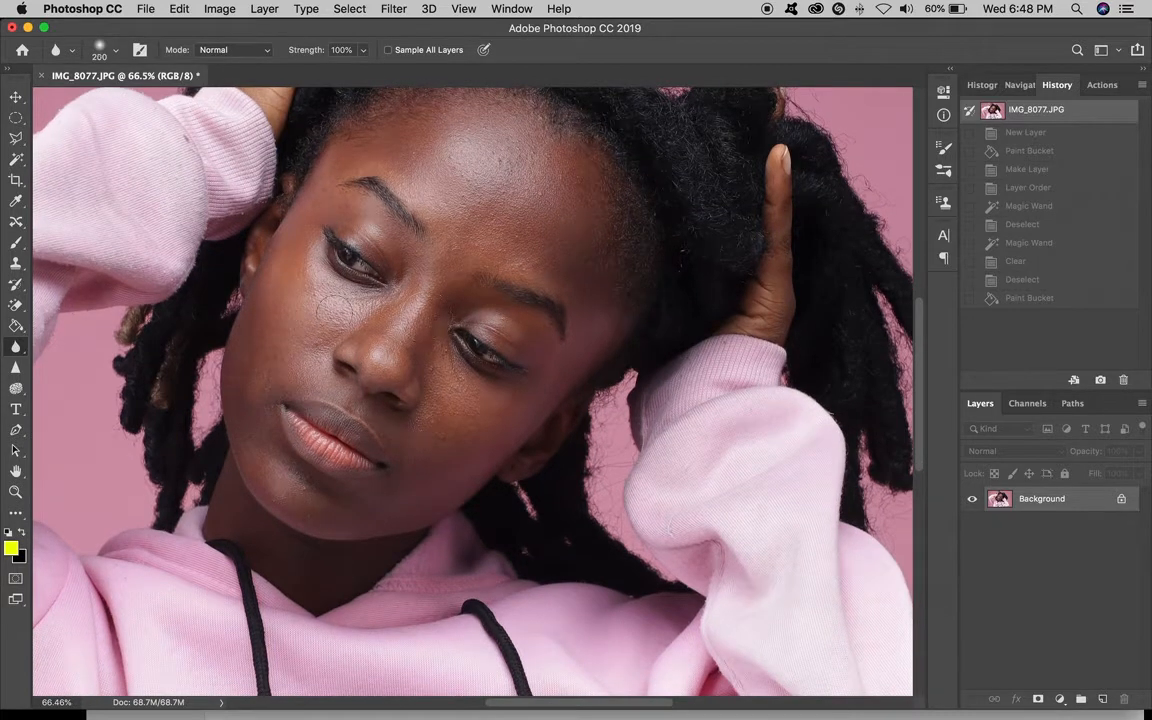
left_click(363, 51)
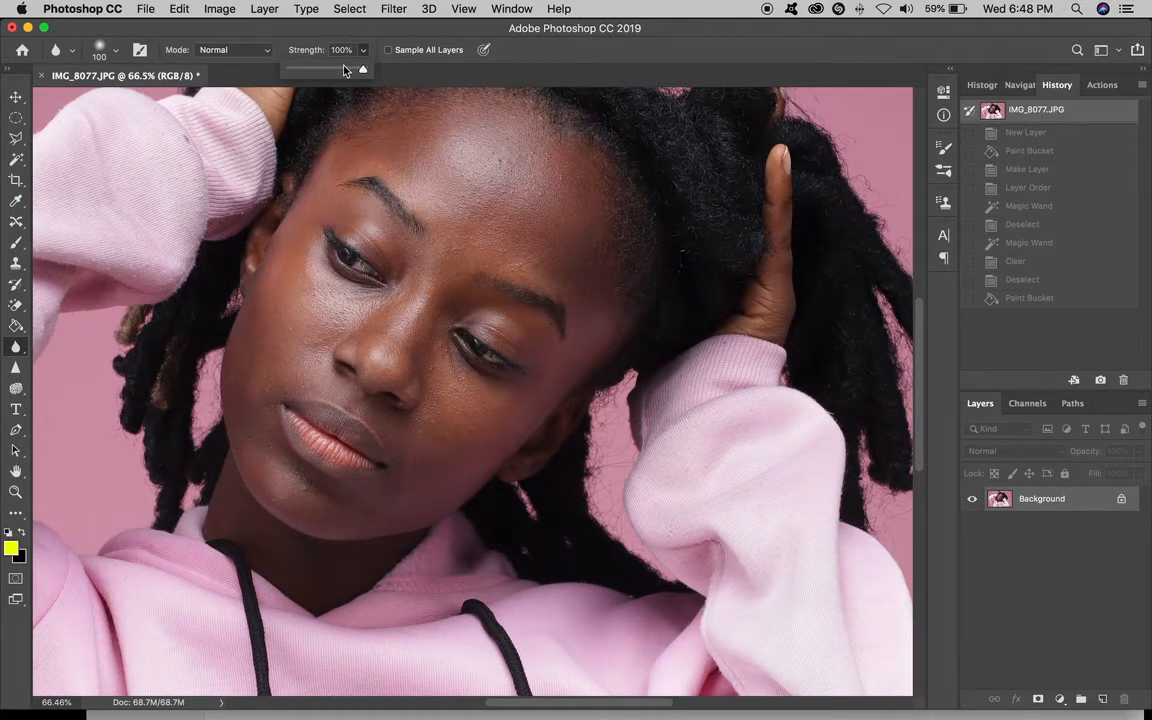
mouse_move(324, 421)
left_mouse_down()
mouse_move(335, 455)
mouse_move(294, 420)
mouse_move(325, 446)
mouse_move(312, 418)
mouse_move(320, 425)
mouse_move(298, 418)
mouse_move(309, 438)
mouse_move(305, 425)
mouse_move(349, 468)
left_mouse_up()
Examine the blurred lips up close and compare them with the rest of the portrait from further out
scroll(349, 468, "up", 5)
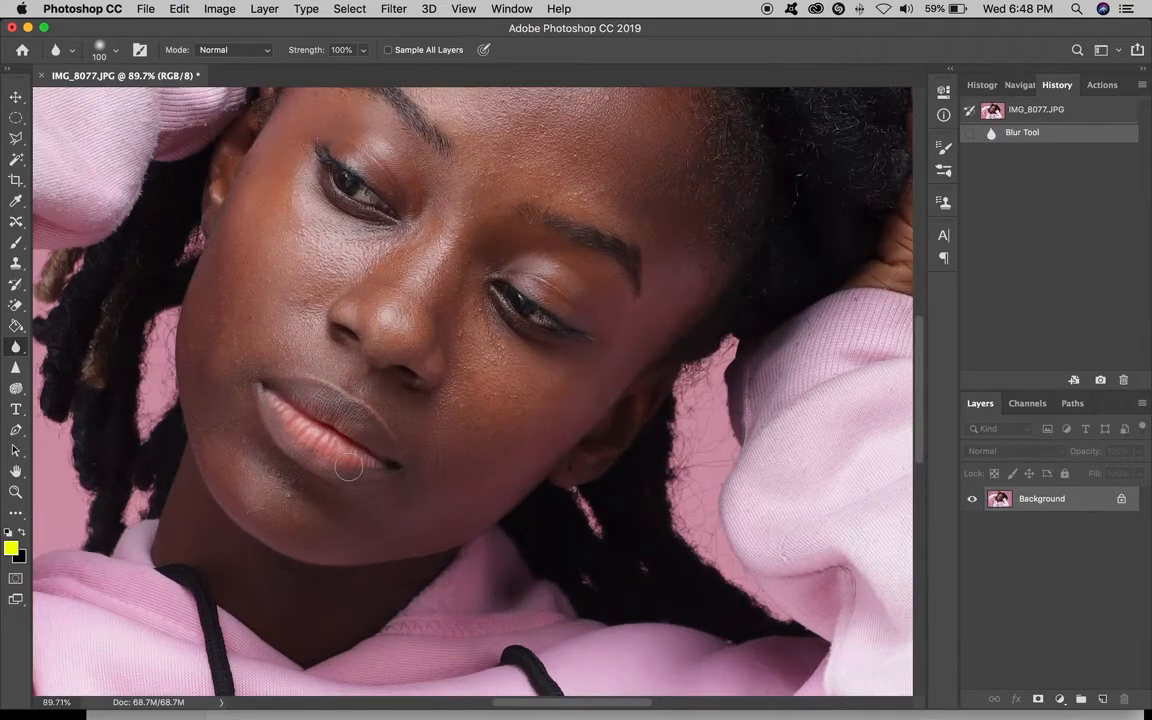
scroll(349, 468, "down", 3)
scroll(349, 468, "down", 5)
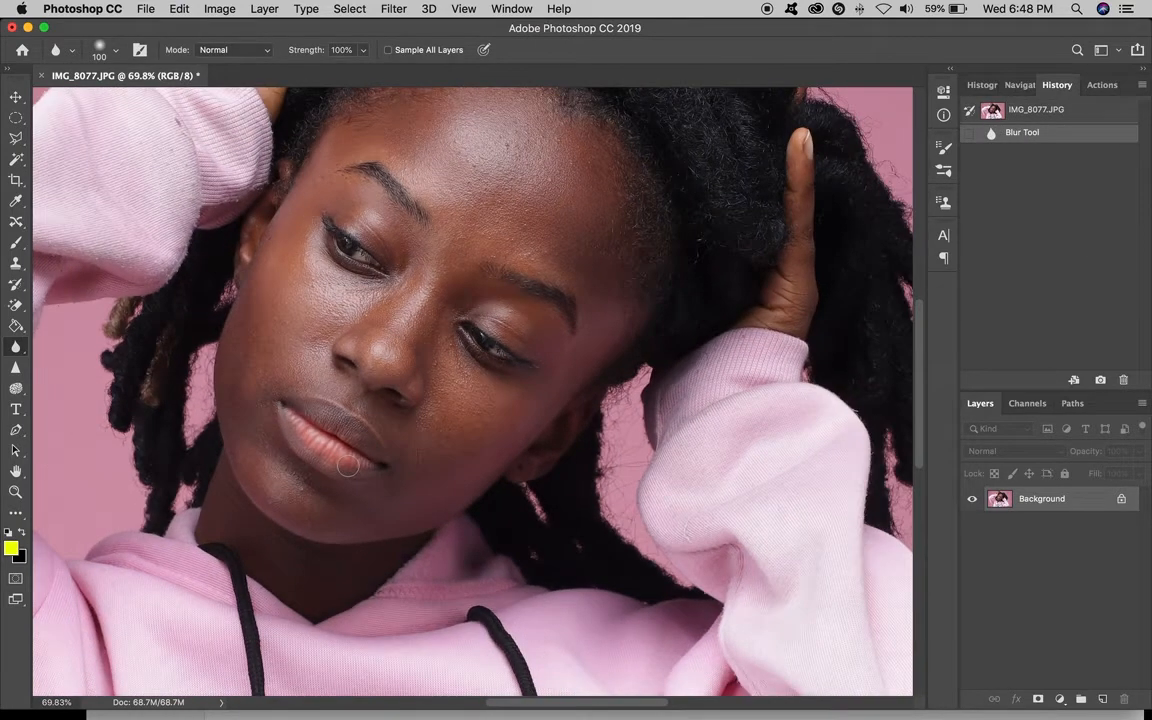
scroll(349, 468, "down", 2)
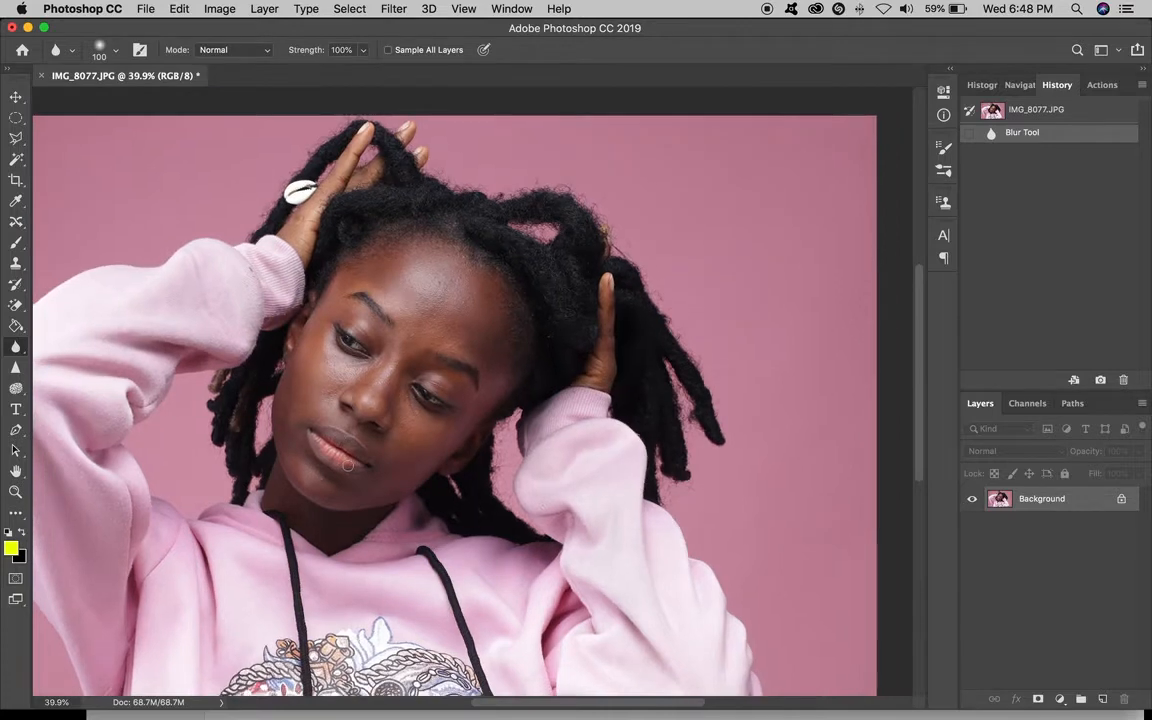
scroll(432, 394, "up", 6)
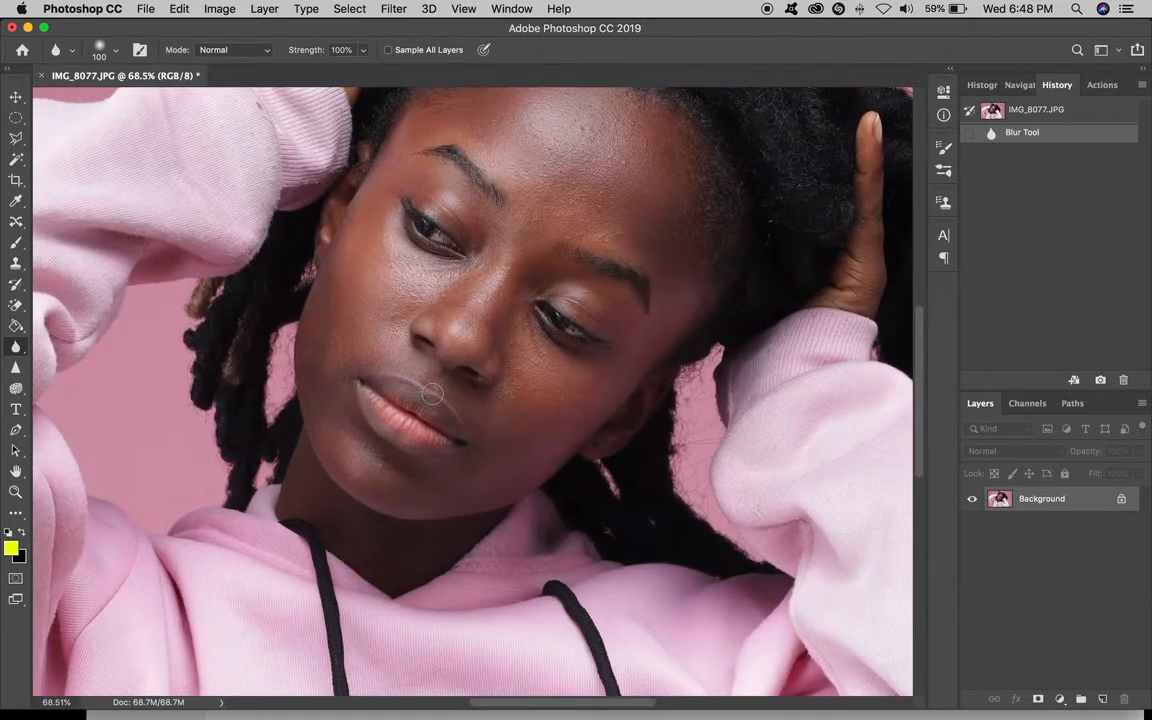
scroll(432, 394, "up", 2)
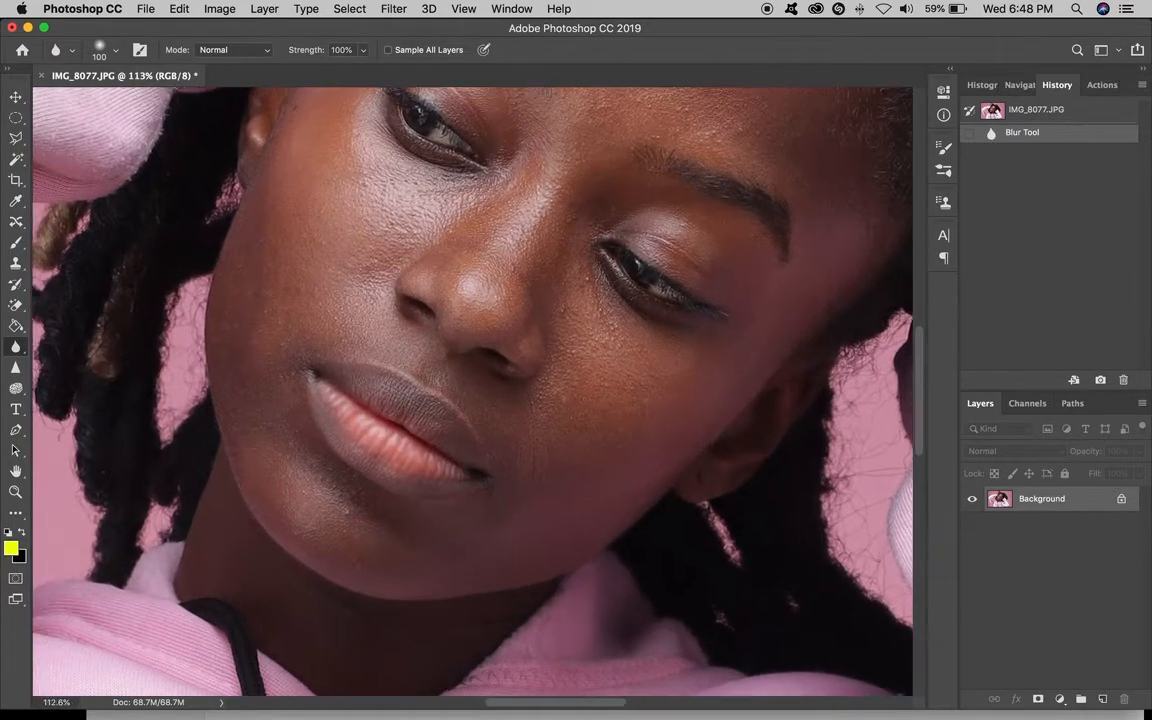
scroll(432, 394, "down", 4)
scroll(432, 394, "down", 3)
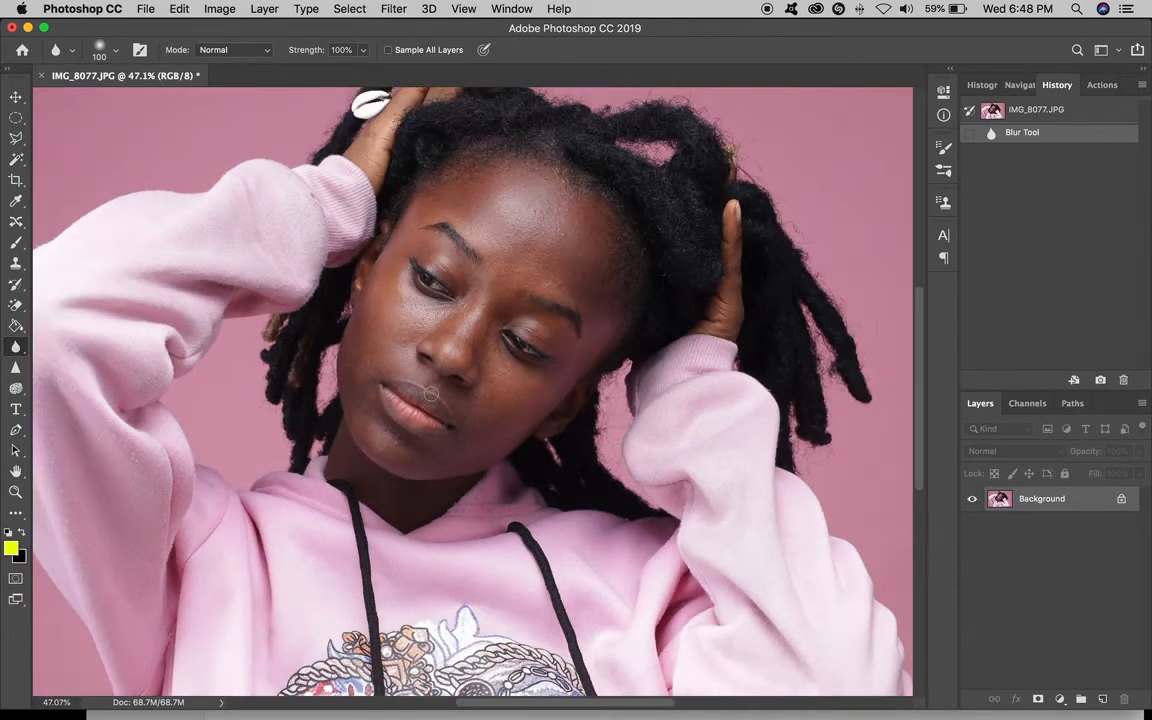
Undo the lip blur and smudge the hair edge beside the cheek with a size 60 Smudge brush at 50% strength
scroll(421, 396, "up", 1)
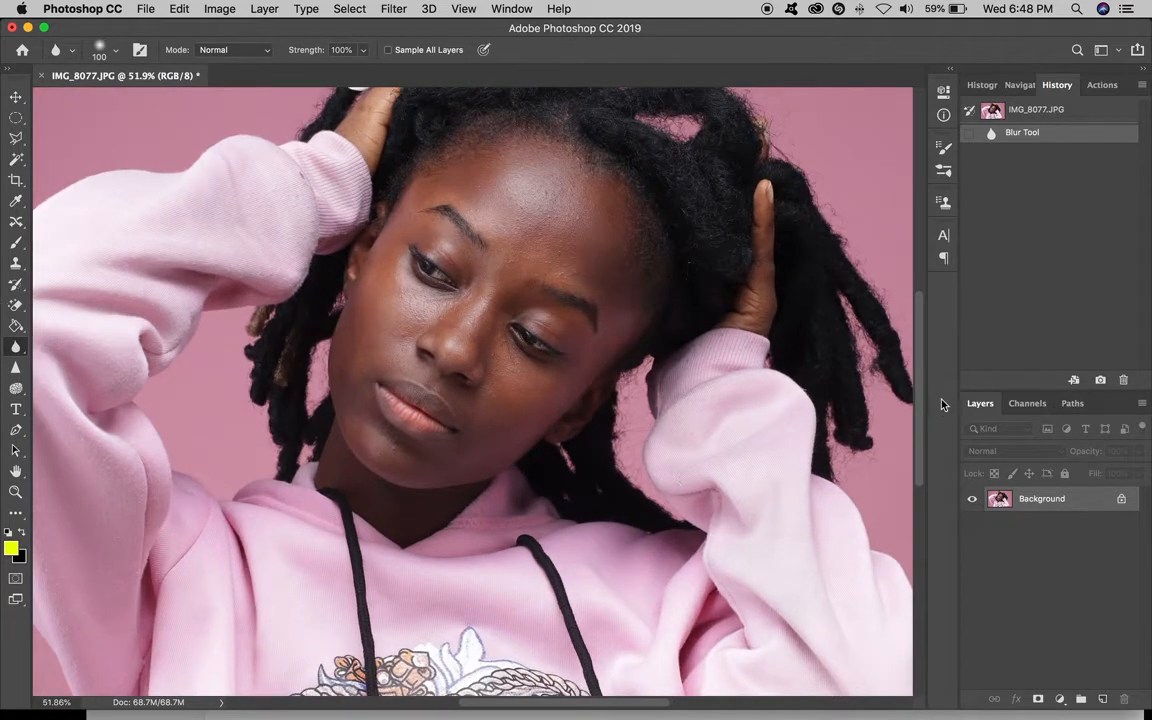
key("super+z")
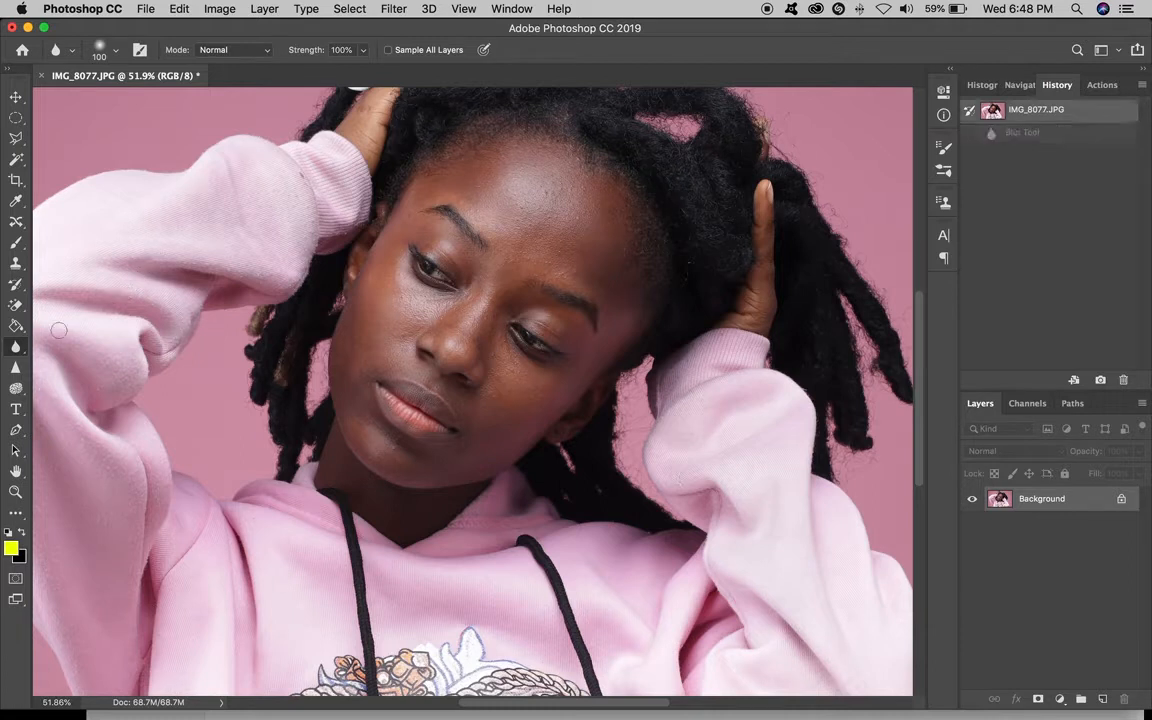
left_click(17, 348)
left_click(62, 368)
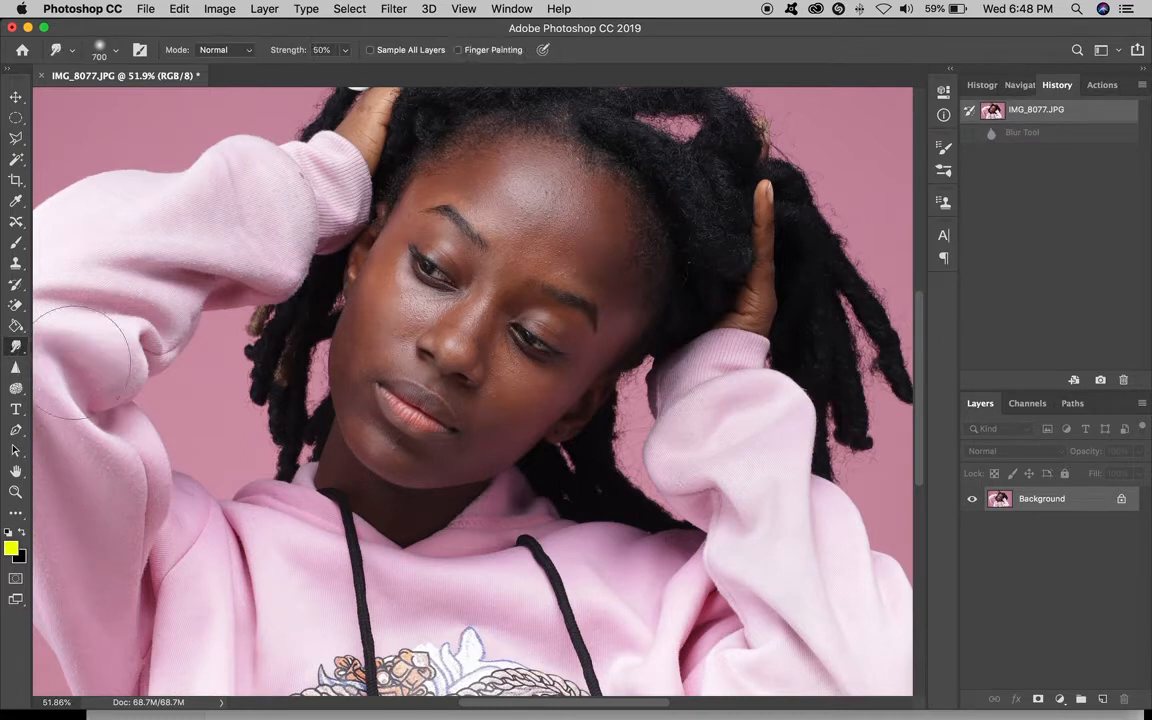
key("bracketleft")
key("bracketleft")
key("bracketleft")
key("bracketleft")
key("bracketleft")
key("bracketleft")
key("bracketleft")
key("bracketleft")
key("bracketleft")
mouse_move(317, 320)
left_mouse_down()
mouse_move(274, 345)
mouse_move(323, 322)
mouse_move(285, 350)
mouse_move(280, 372)
left_mouse_up()
Smudge the upper dreadlocks, raised fingers and hair edges, varying the brush between sizes 60 and 80
scroll(493, 277, "up", 5)
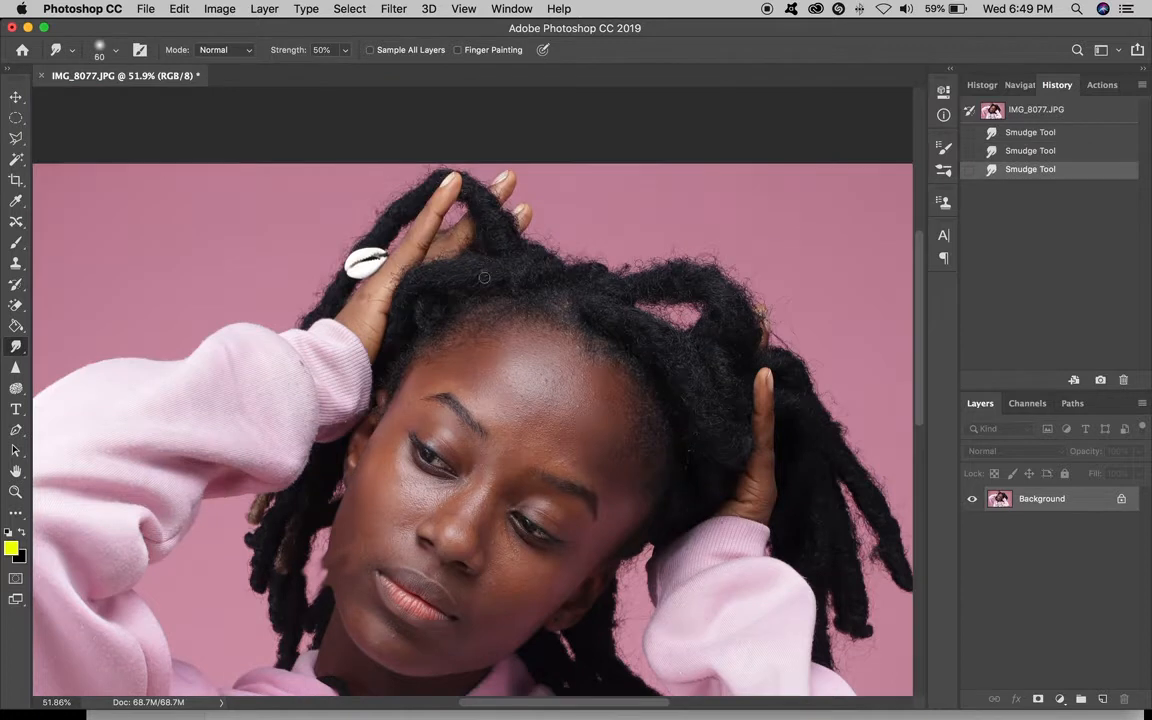
key("bracketleft")
left_click_drag(278, 262, 329, 277)
key("bracketright")
key("bracketright")
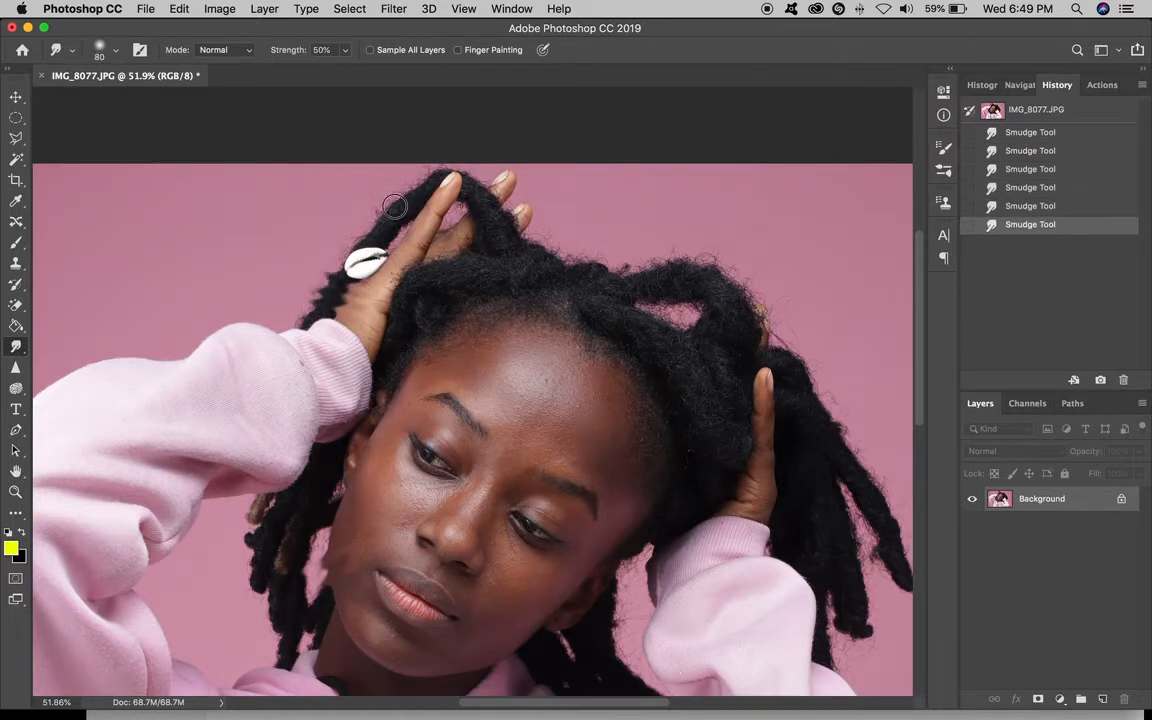
mouse_move(422, 235)
left_mouse_down()
mouse_move(403, 215)
mouse_move(405, 182)
left_mouse_up()
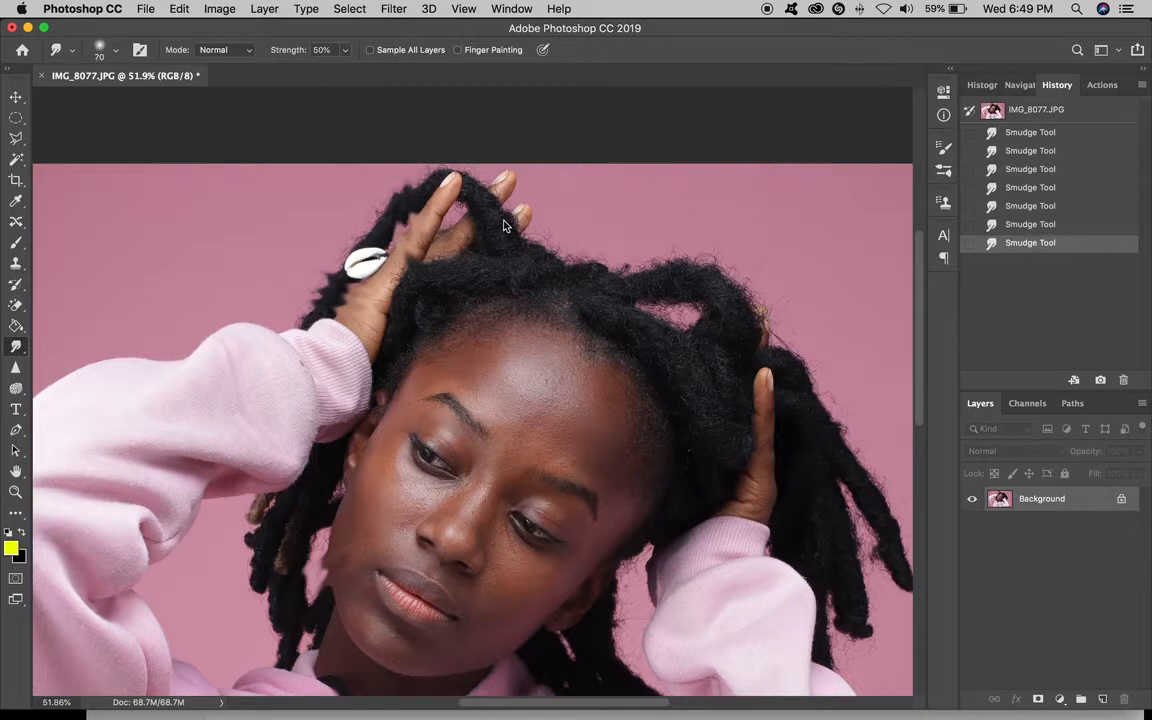
left_click_drag(488, 166, 465, 190)
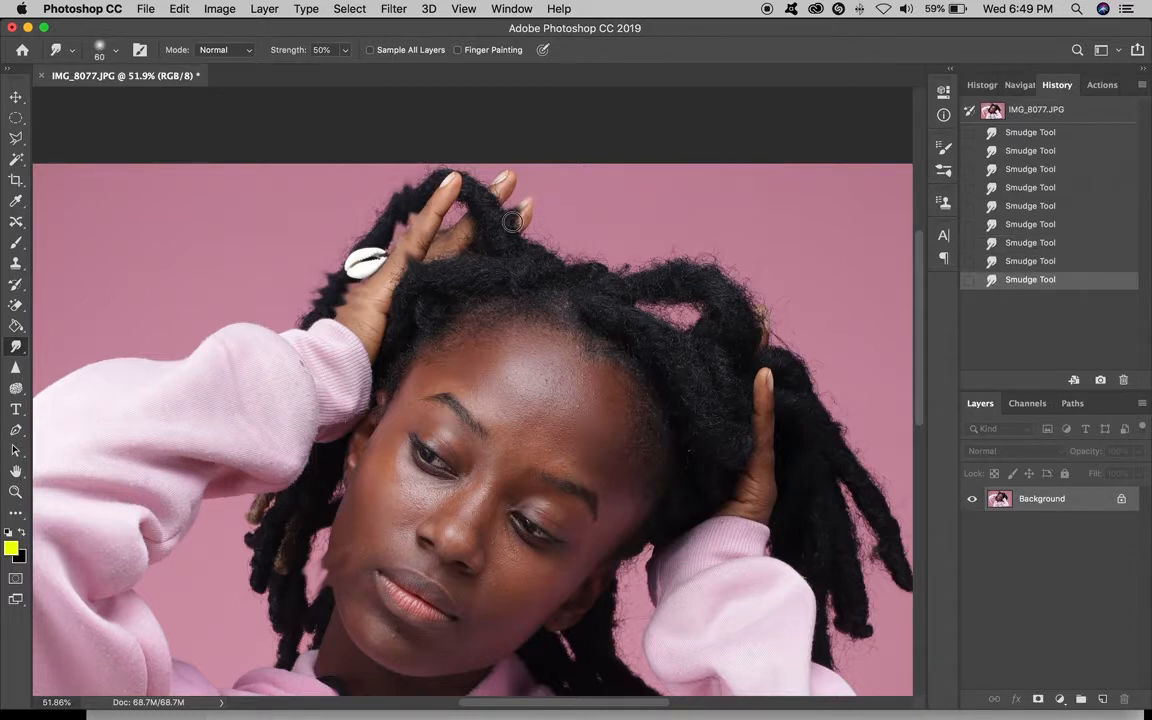
left_click_drag(746, 379, 735, 310)
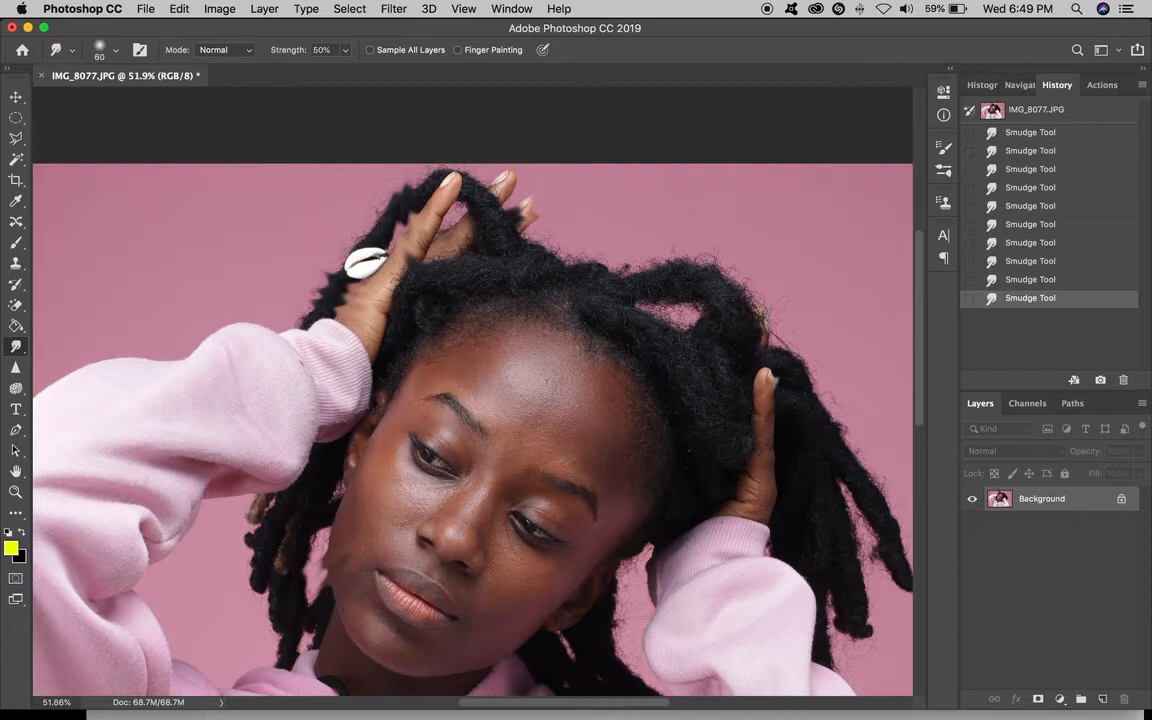
left_click_drag(761, 437, 734, 358)
mouse_move(750, 405)
left_mouse_down()
mouse_move(775, 385)
mouse_move(799, 421)
left_mouse_up()
left_click_drag(888, 291, 810, 285)
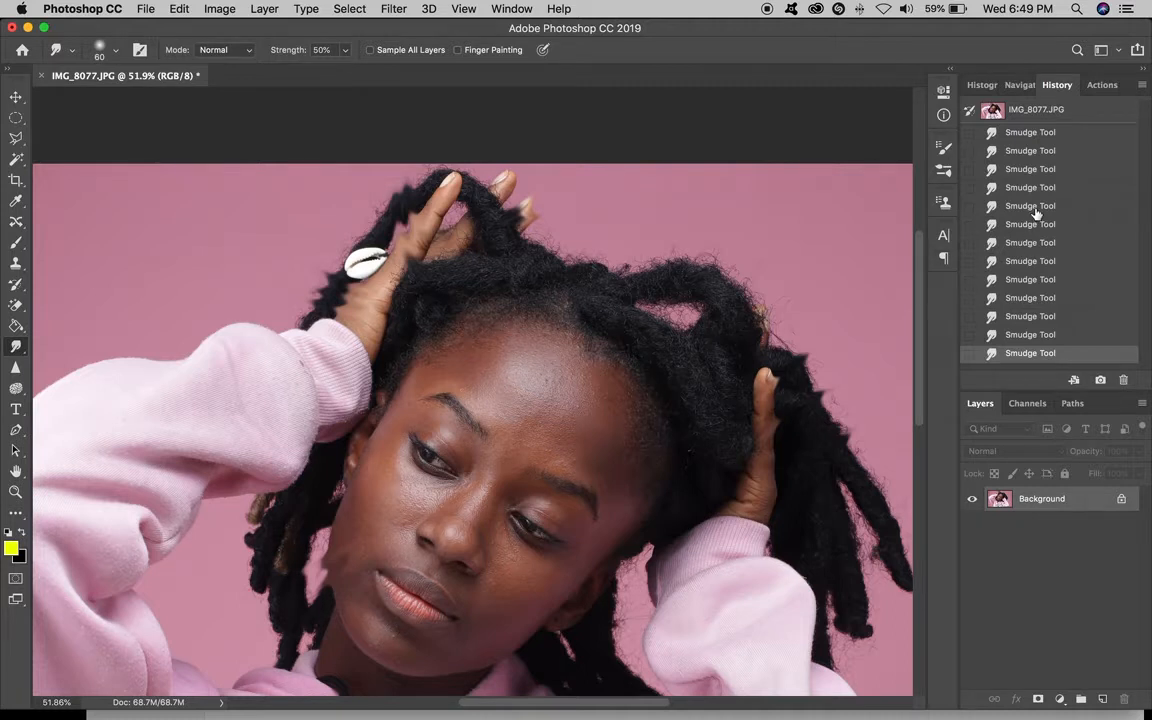
Revert the photo to its opened state and sharpen the eyebrows, eyes and lips with a size 100 Sharpen brush at 50% strength
left_click(1012, 111)
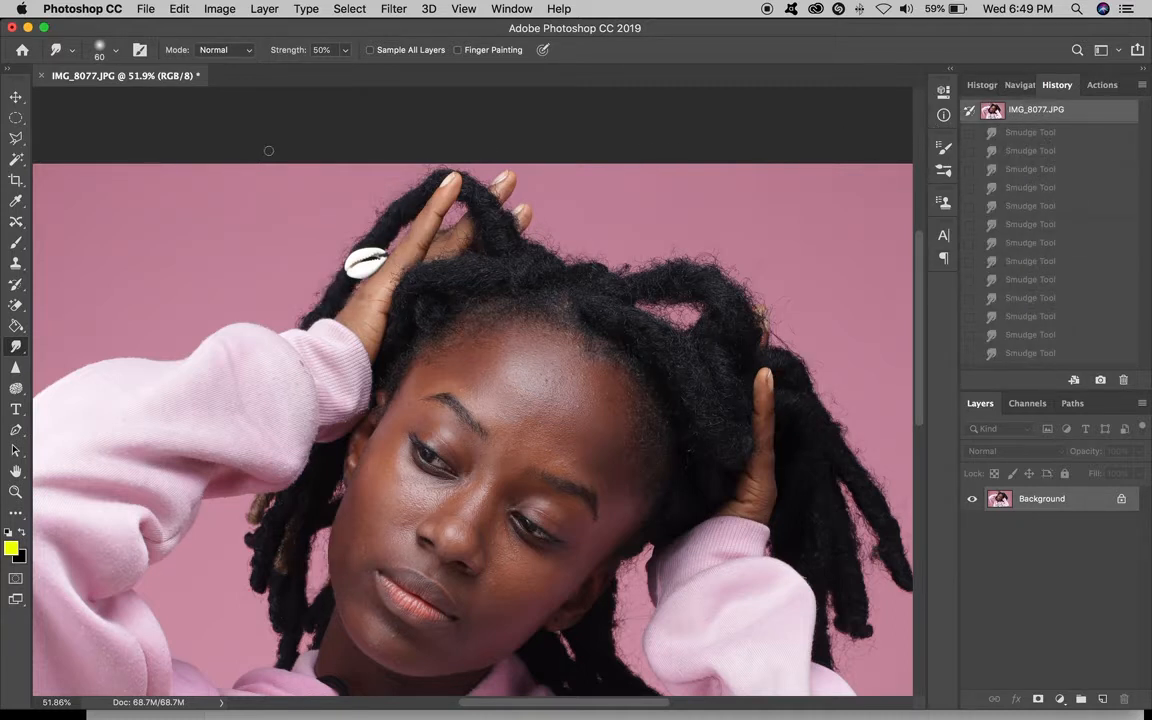
left_click(16, 369)
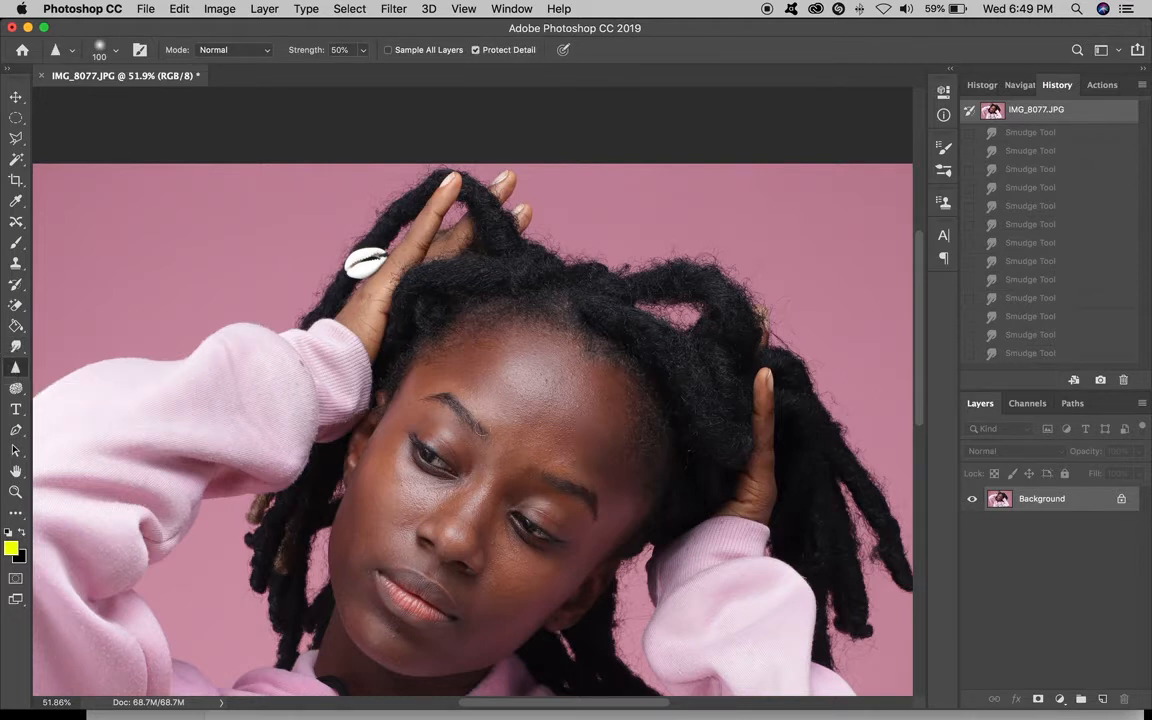
scroll(477, 432, "up", 3)
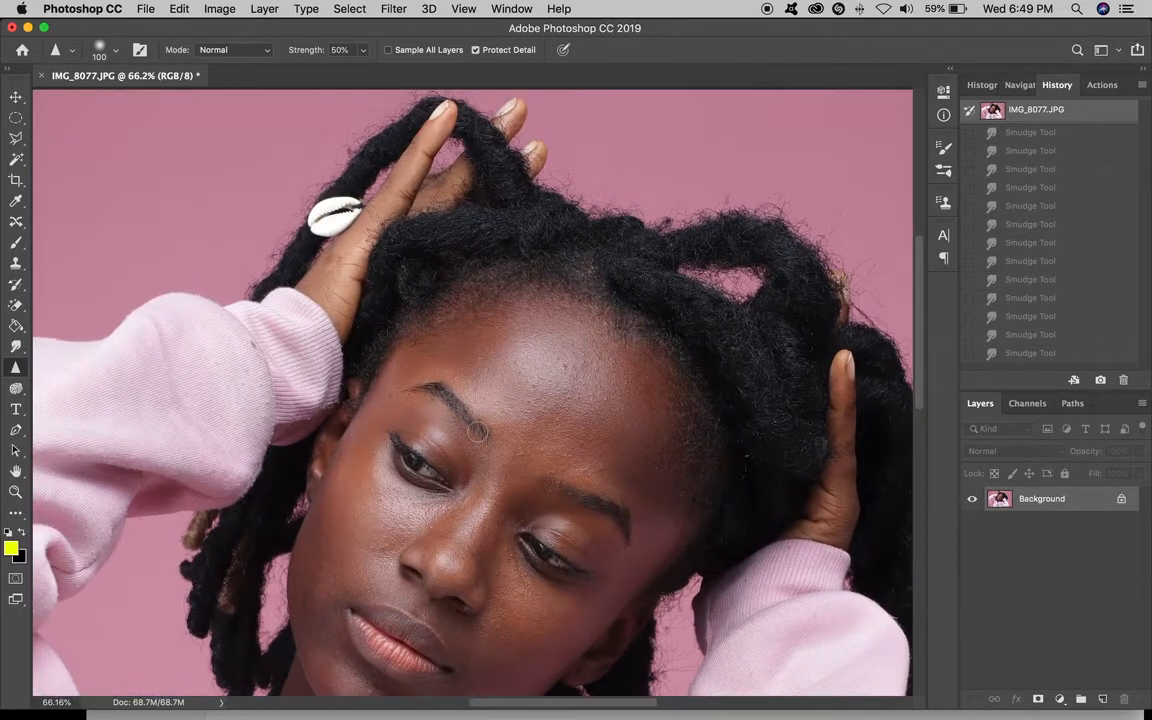
scroll(477, 432, "up", 1)
mouse_move(482, 433)
left_mouse_down()
mouse_move(463, 401)
mouse_move(417, 395)
mouse_move(476, 424)
mouse_move(402, 356)
left_mouse_up()
mouse_move(577, 495)
left_mouse_down()
mouse_move(605, 515)
mouse_move(497, 446)
mouse_move(490, 460)
left_mouse_up()
left_click_drag(492, 505, 525, 525)
left_click_drag(403, 436, 348, 400)
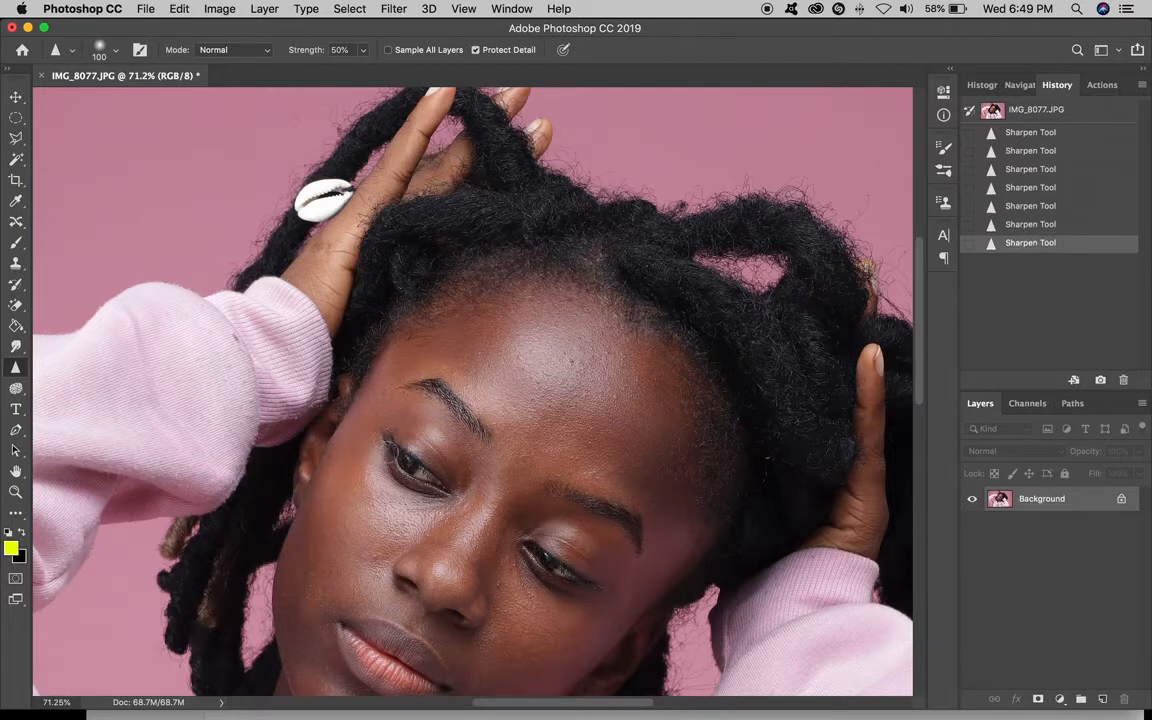
scroll(426, 455, "down", 3)
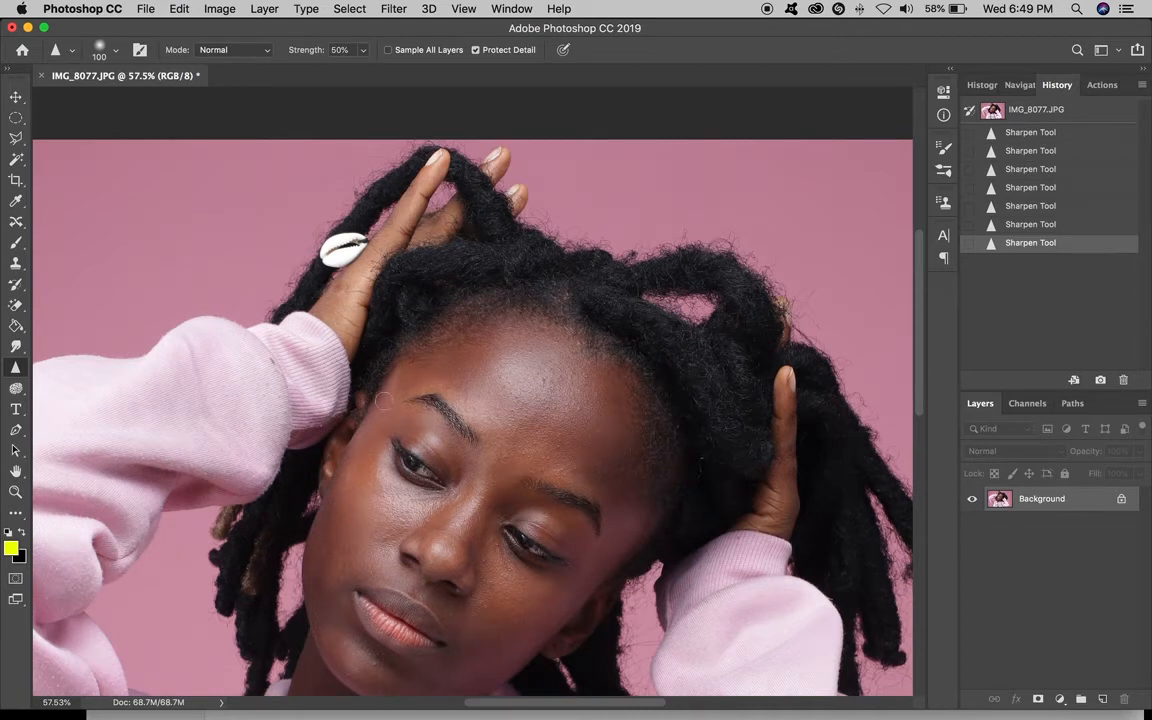
left_click_drag(425, 592, 330, 550)
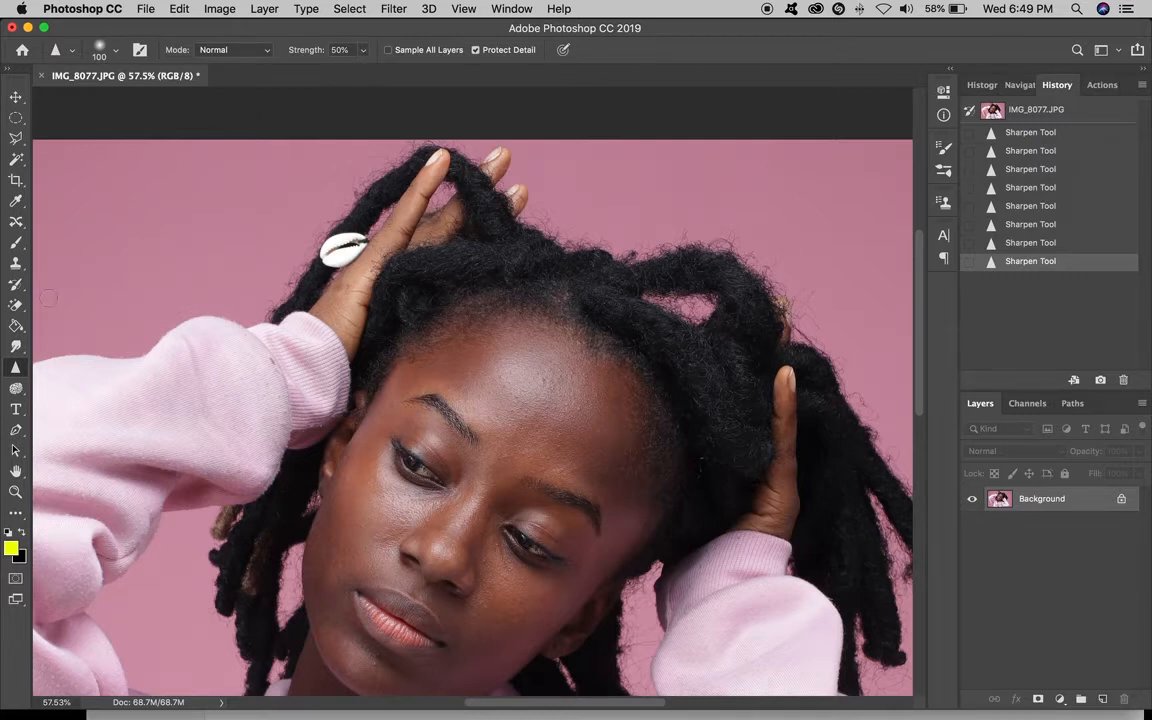
Revert the photo to its opened state and switch to the Dodge tool
left_click(1036, 111)
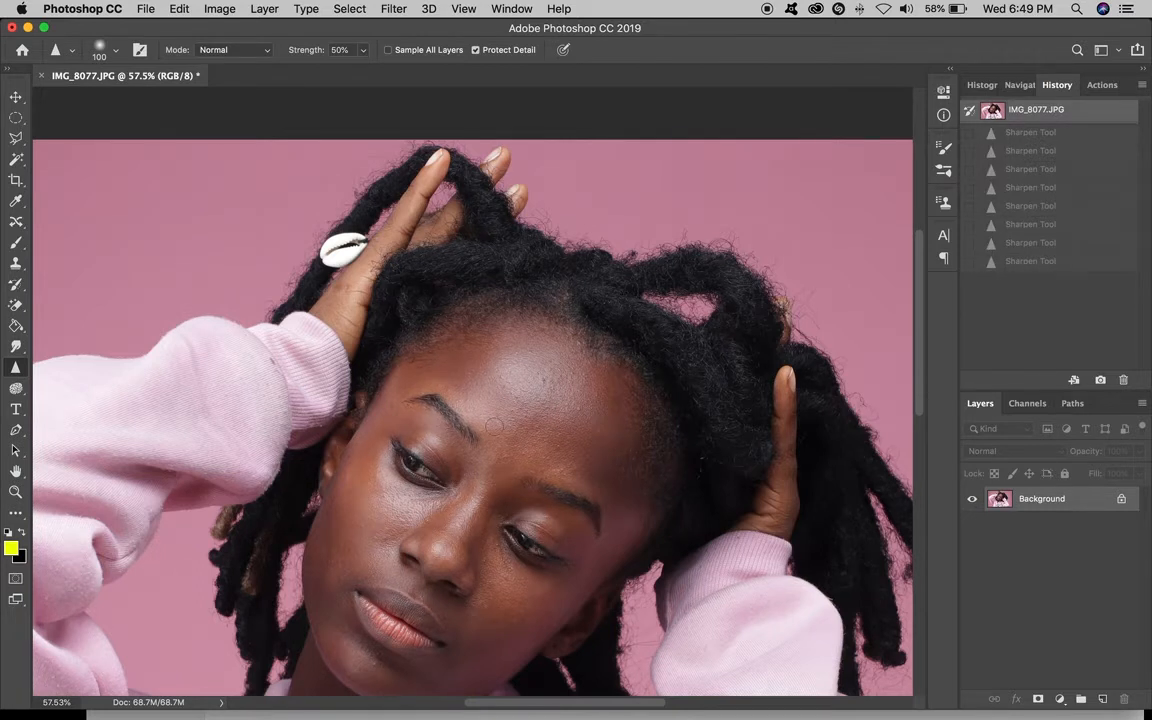
scroll(494, 426, "down", 2)
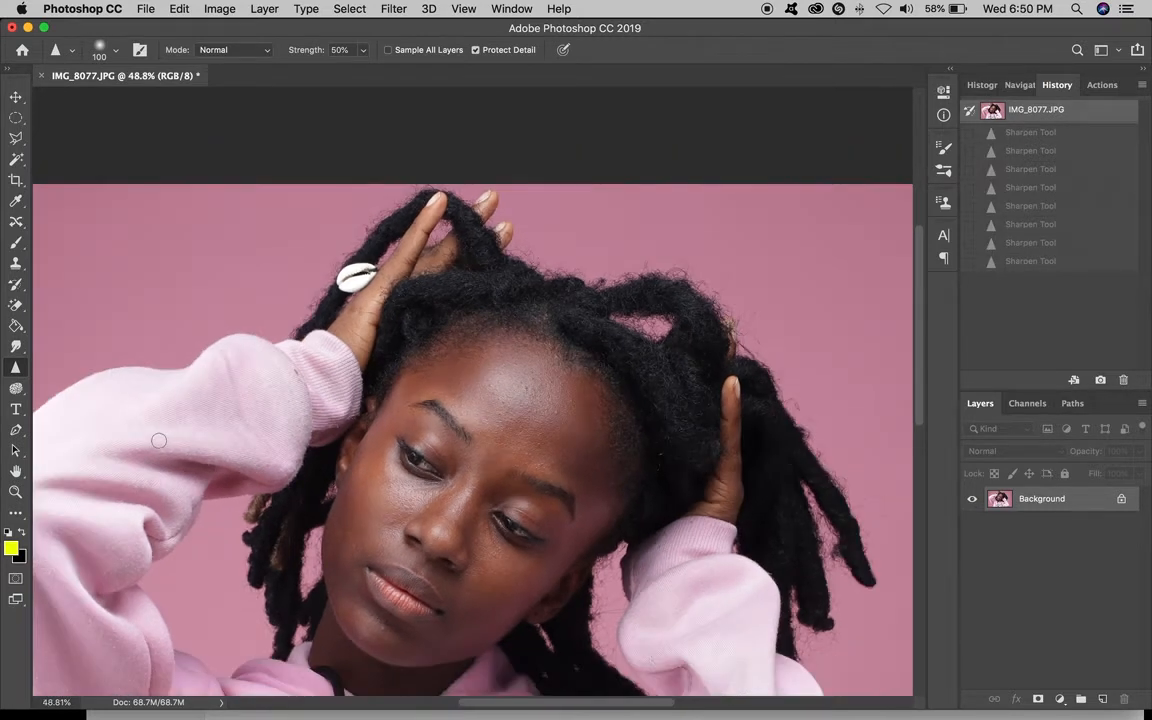
left_click(15, 388)
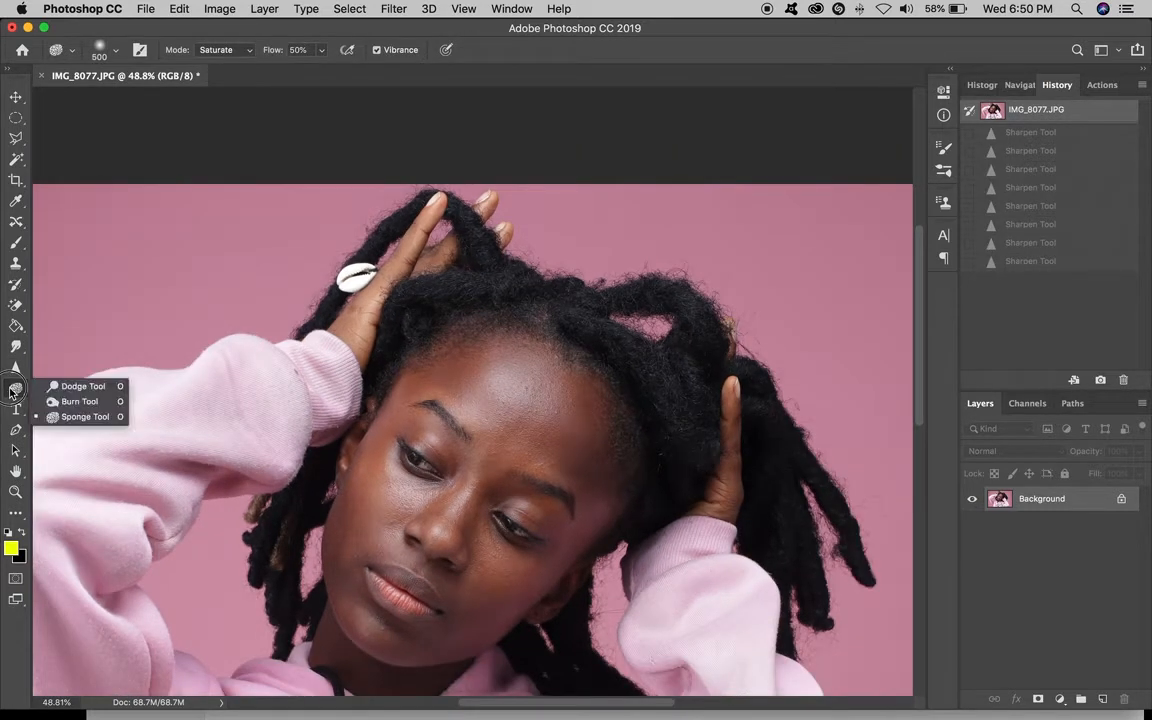
left_click(80, 388)
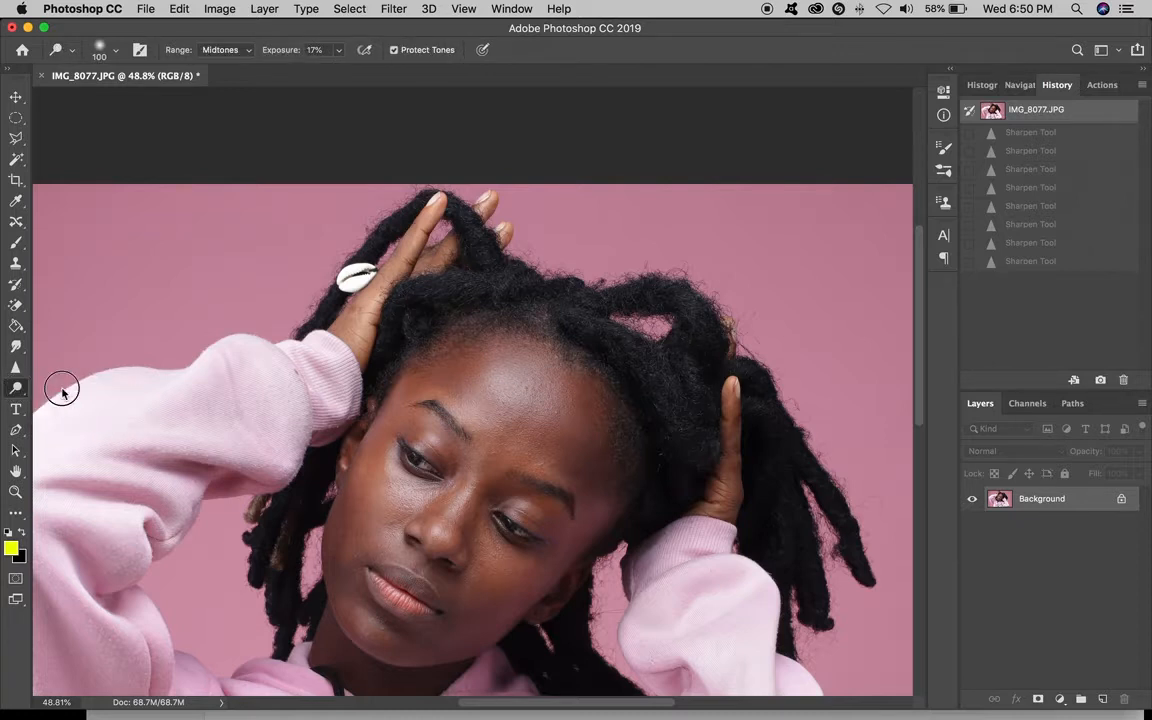
left_click(15, 388)
left_click(85, 387)
Inspect the facial skin up close and compare it with the whole portrait from further out
scroll(231, 403, "down", 3)
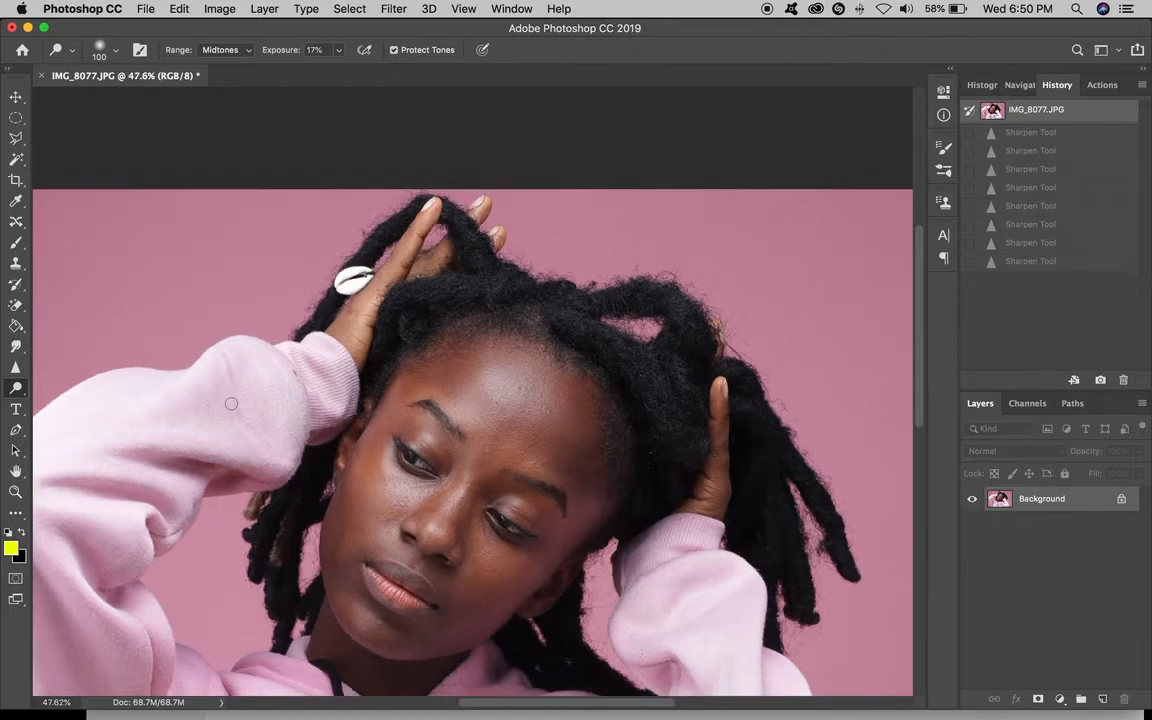
scroll(231, 403, "down", 2)
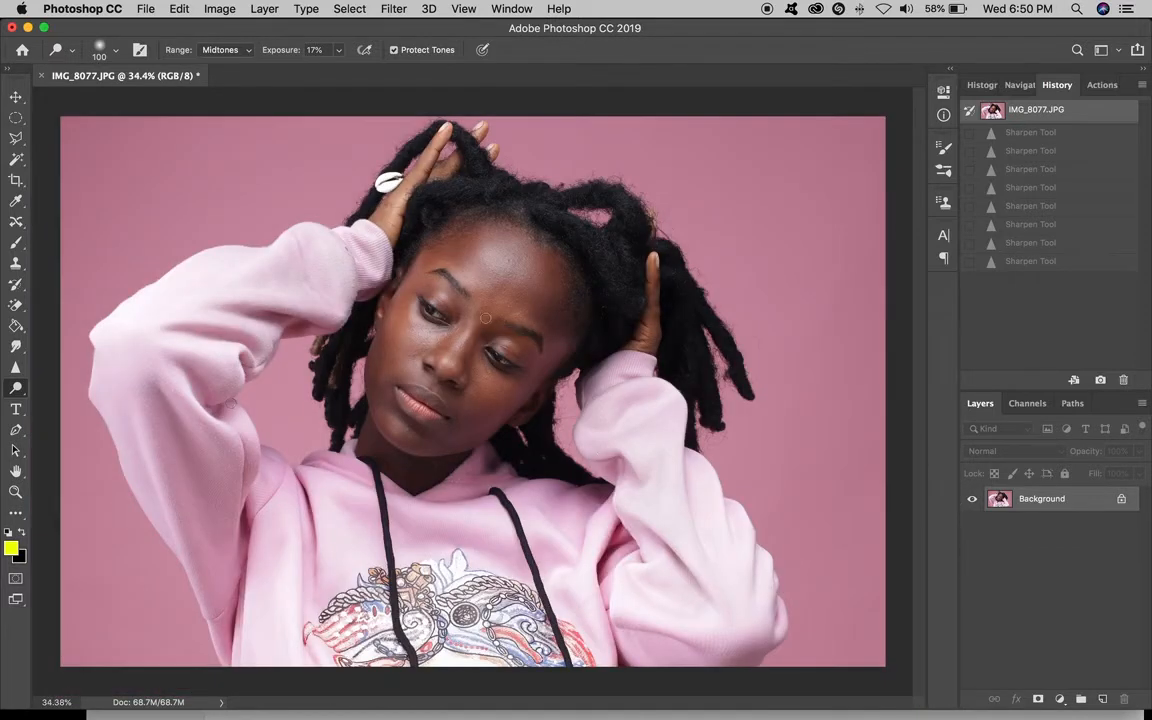
scroll(485, 318, "up", 10)
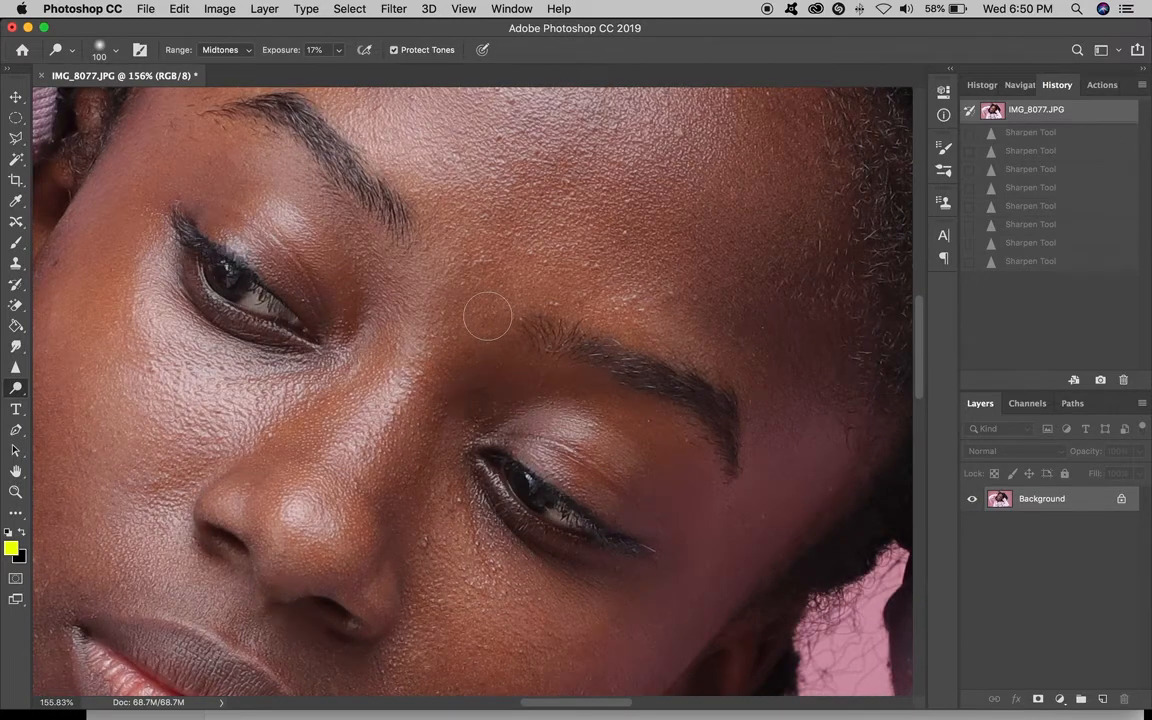
scroll(425, 282, "down", 15)
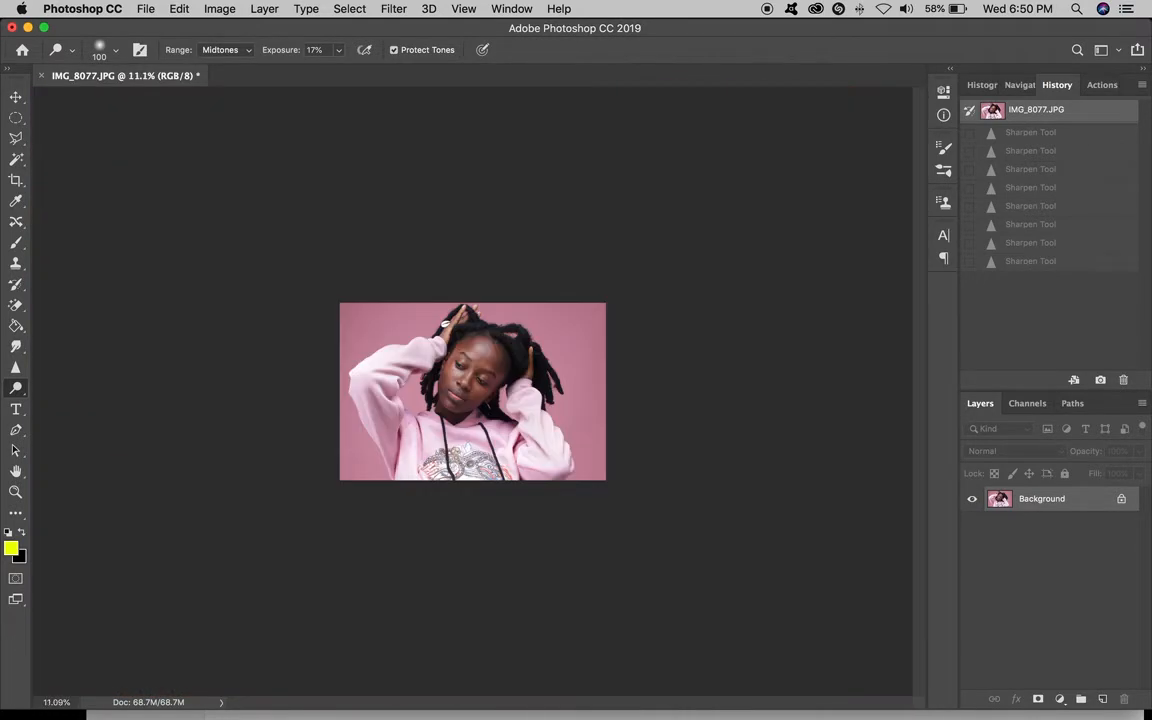
scroll(425, 282, "up", 15)
scroll(425, 282, "down", 5)
scroll(449, 311, "down", 4)
scroll(449, 311, "up", 1)
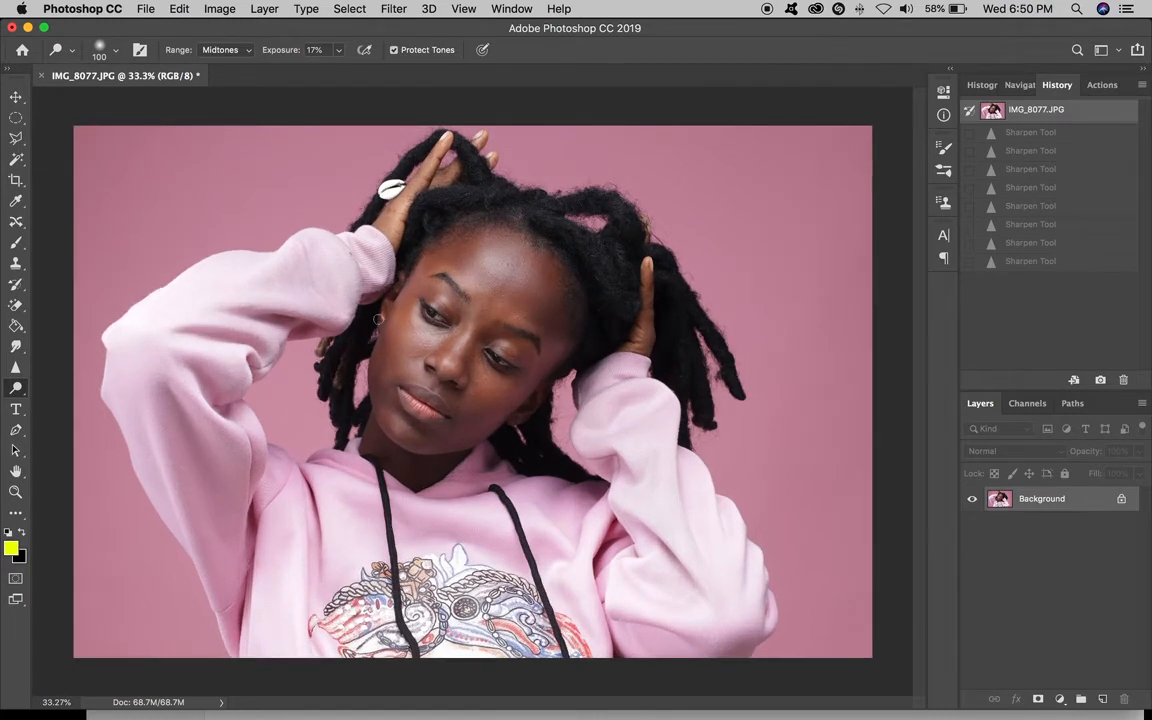
Set the Dodge tool's range to Shadows and enlarge its brush to size 600
left_click_drag(16, 387, 96, 390)
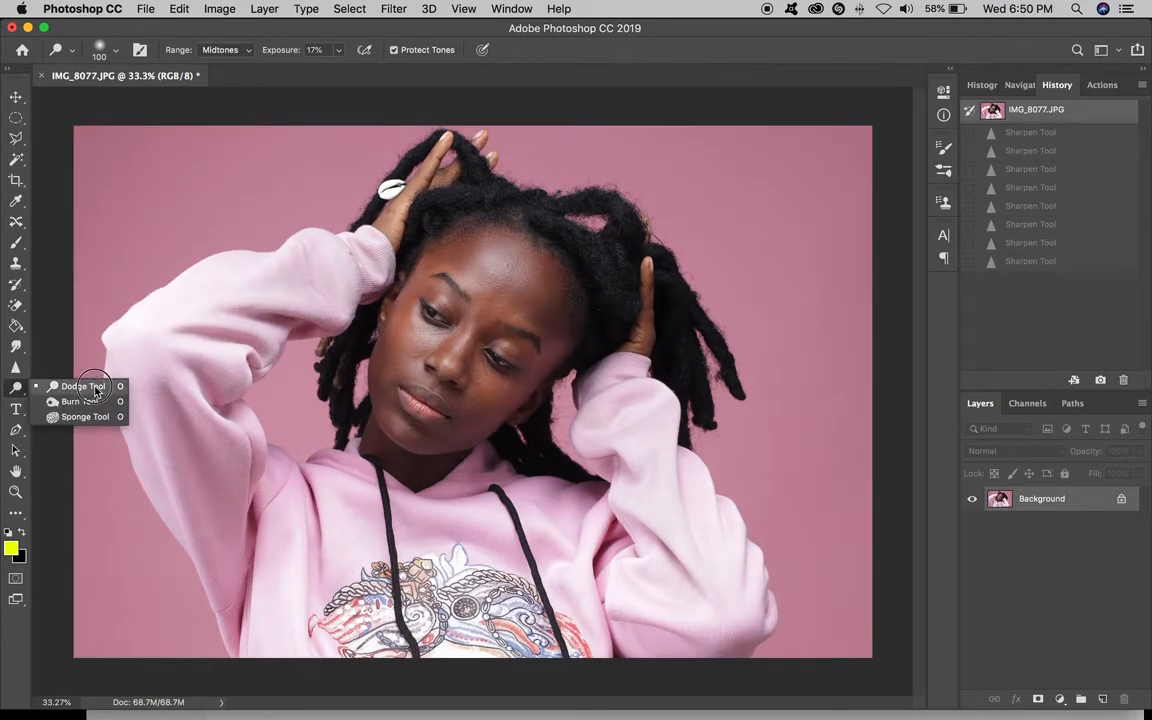
left_click(96, 390)
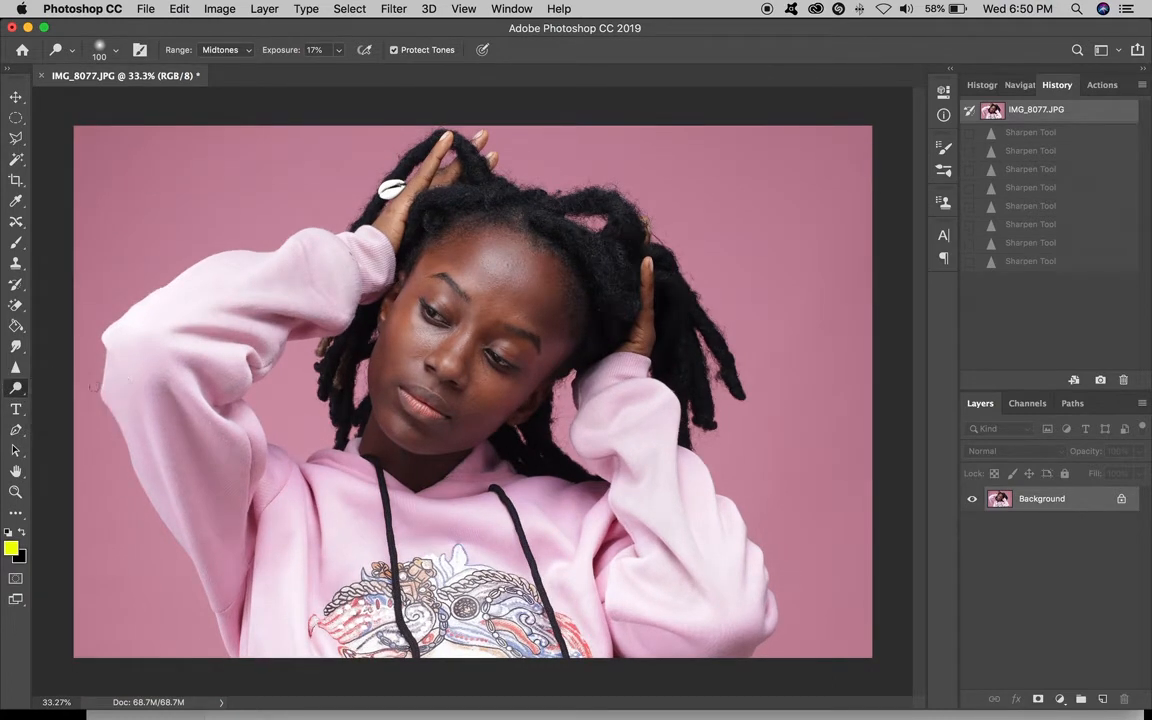
left_click(220, 52)
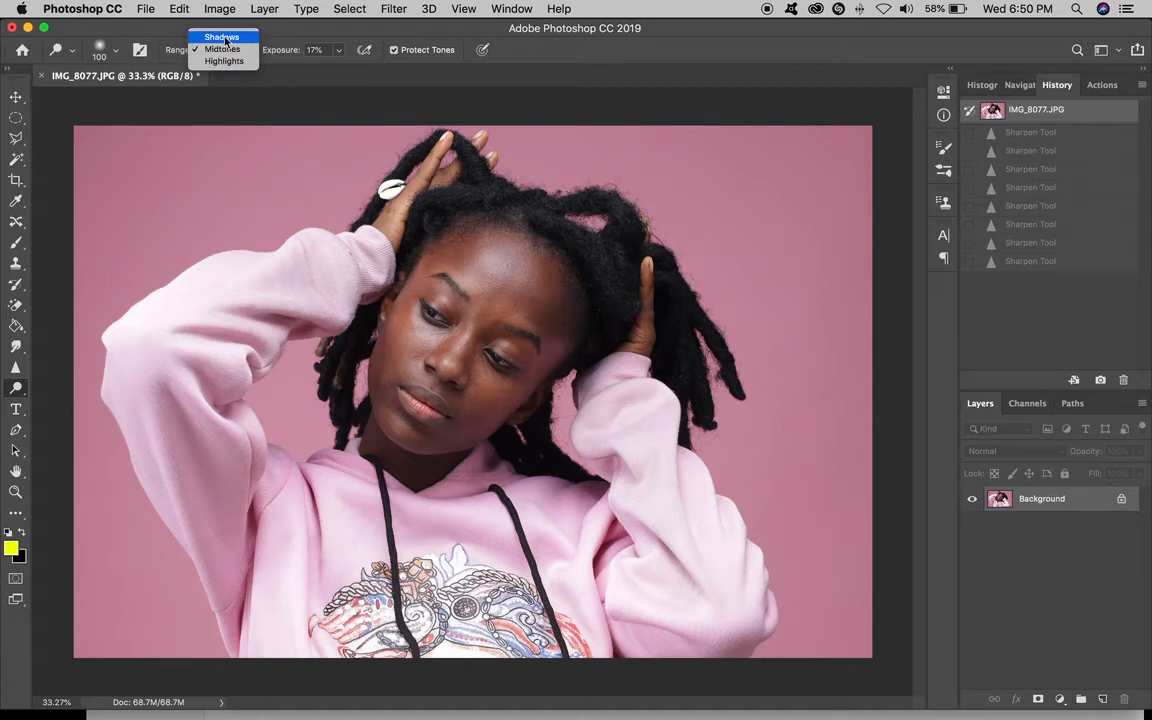
left_click(236, 38)
key("bracketright")
key("bracketright")
key("bracketright")
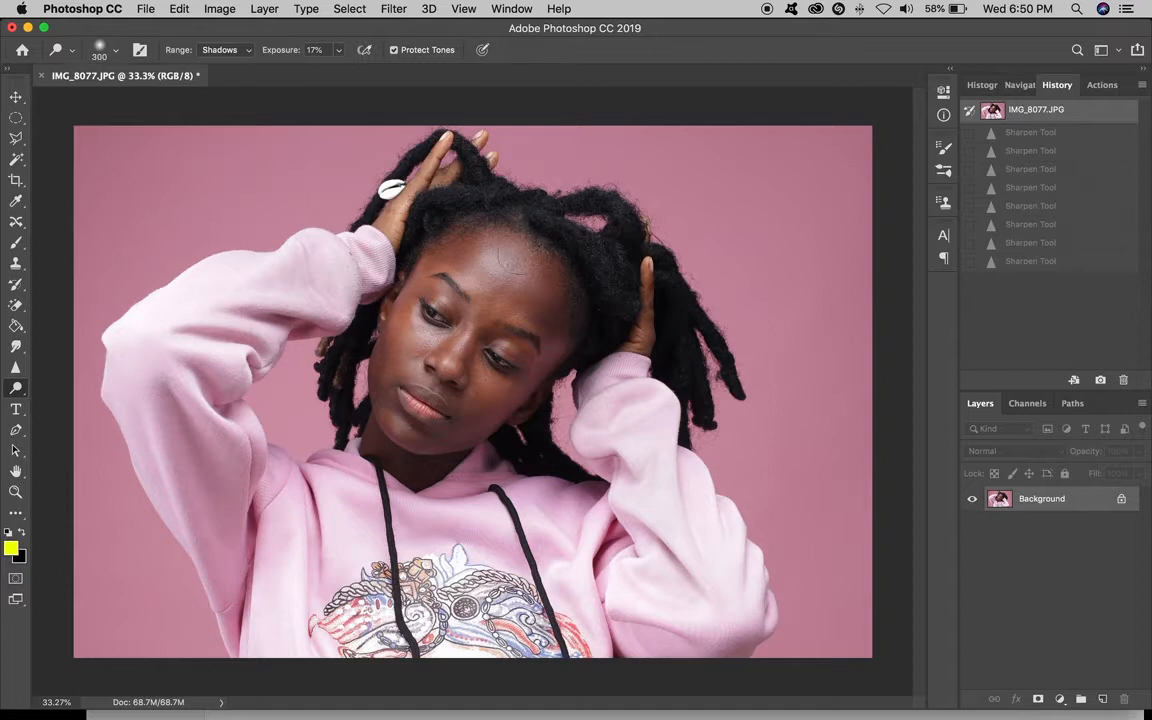
key("bracketright")
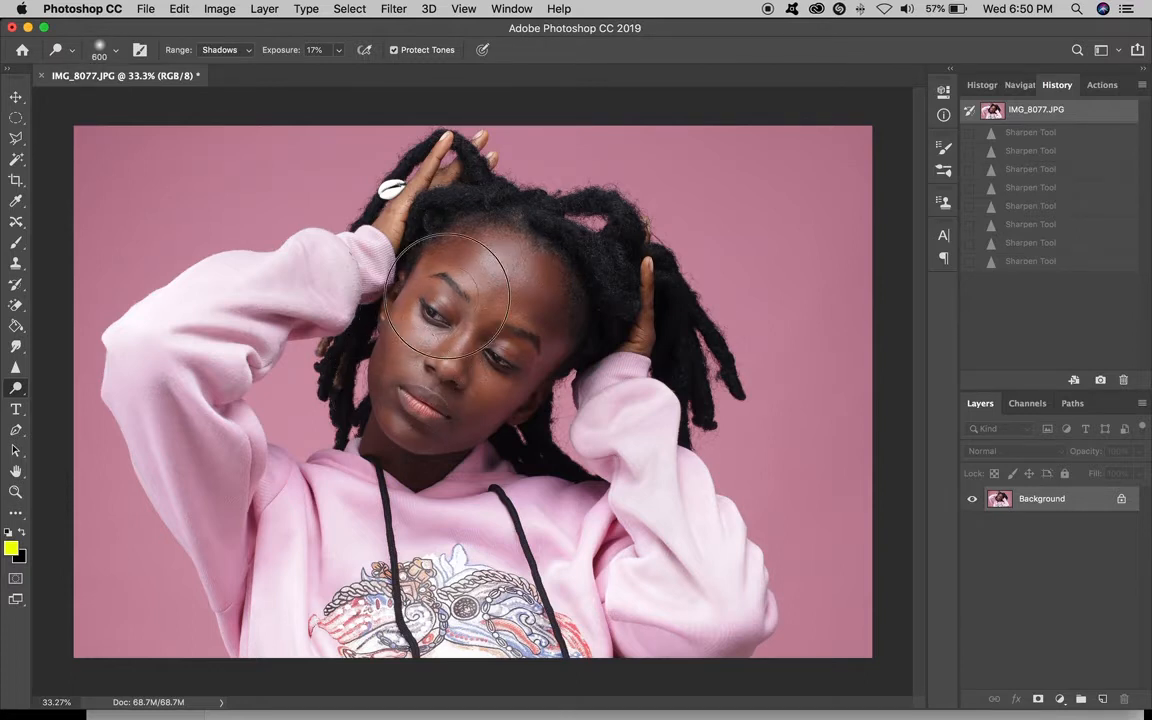
Try a dodge stroke on the forehead, undo it, and dodge the forehead shadows at 100% exposure instead
left_click_drag(510, 242, 448, 238)
key("super+z")
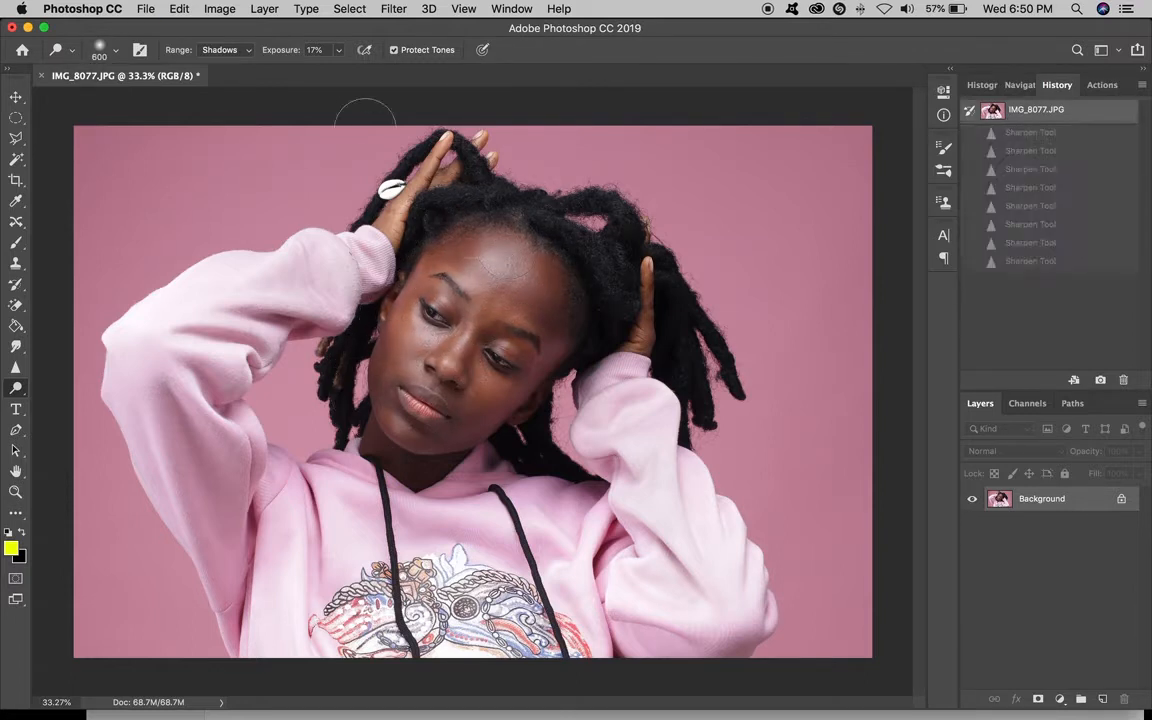
left_click(340, 51)
left_click_drag(380, 72, 404, 72)
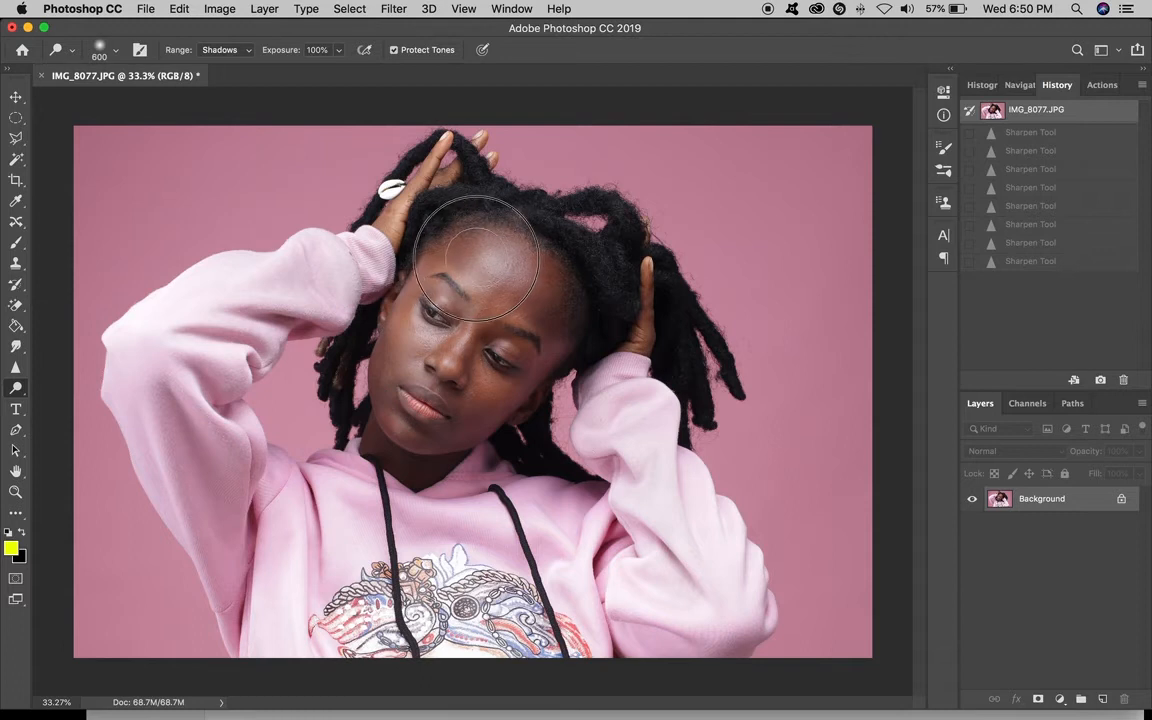
mouse_move(443, 285)
left_mouse_down()
mouse_move(420, 225)
mouse_move(430, 250)
left_mouse_up()
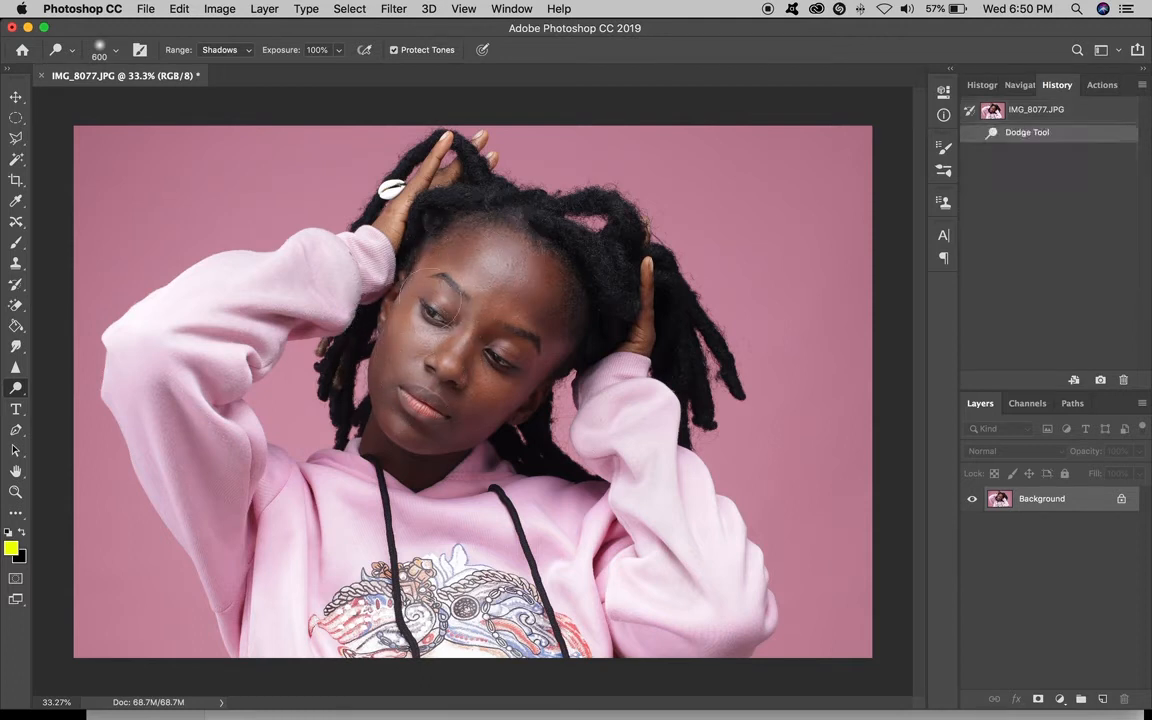
Set the range to Midtones and dodge the cheek and lower face at 100% exposure
left_click(224, 50)
left_click(205, 61)
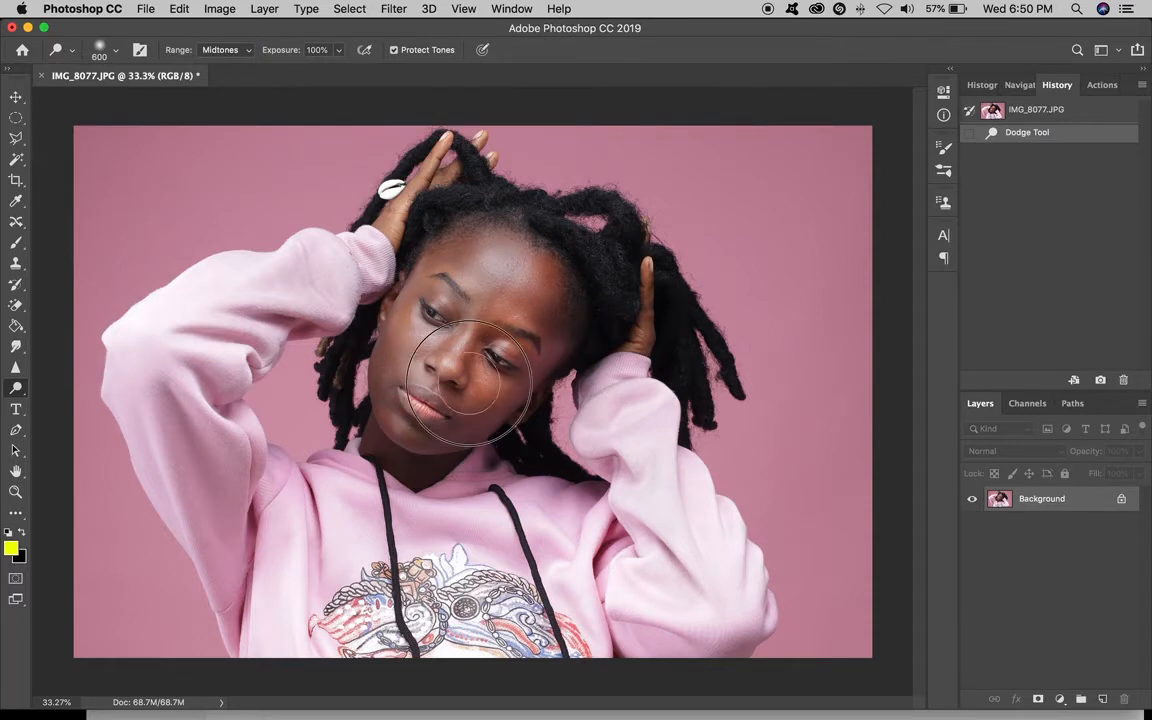
left_click_drag(434, 411, 446, 403)
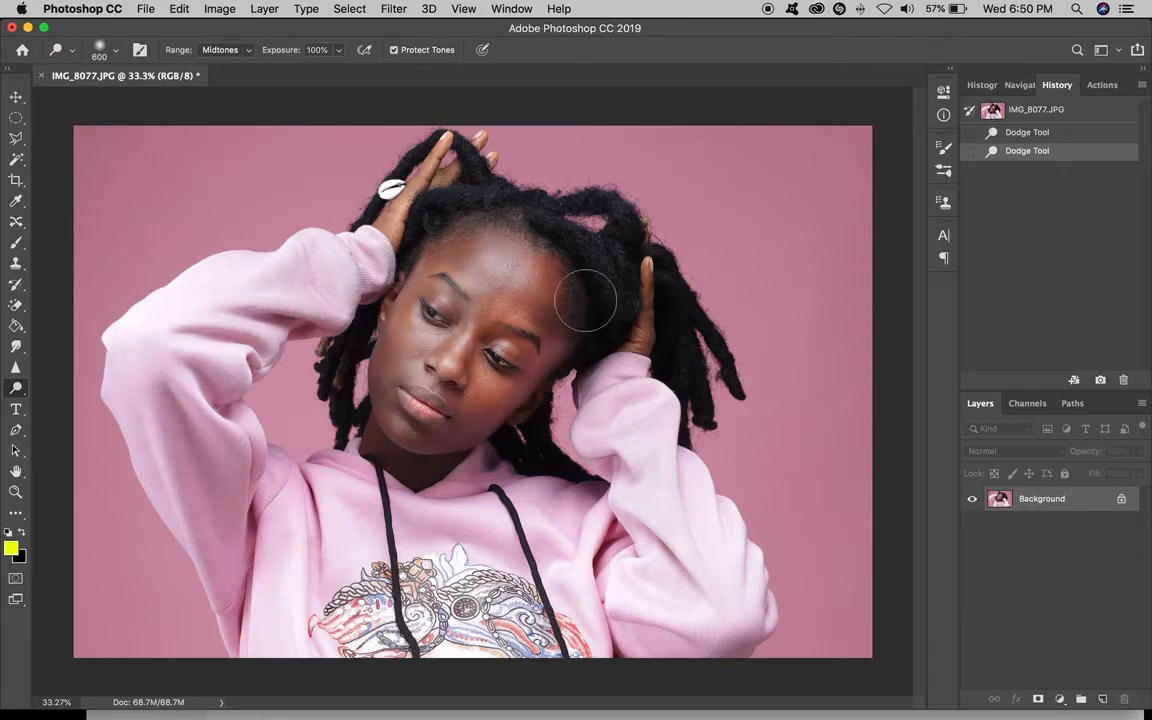
scroll(546, 370, "up", 2)
scroll(546, 370, "up", 3)
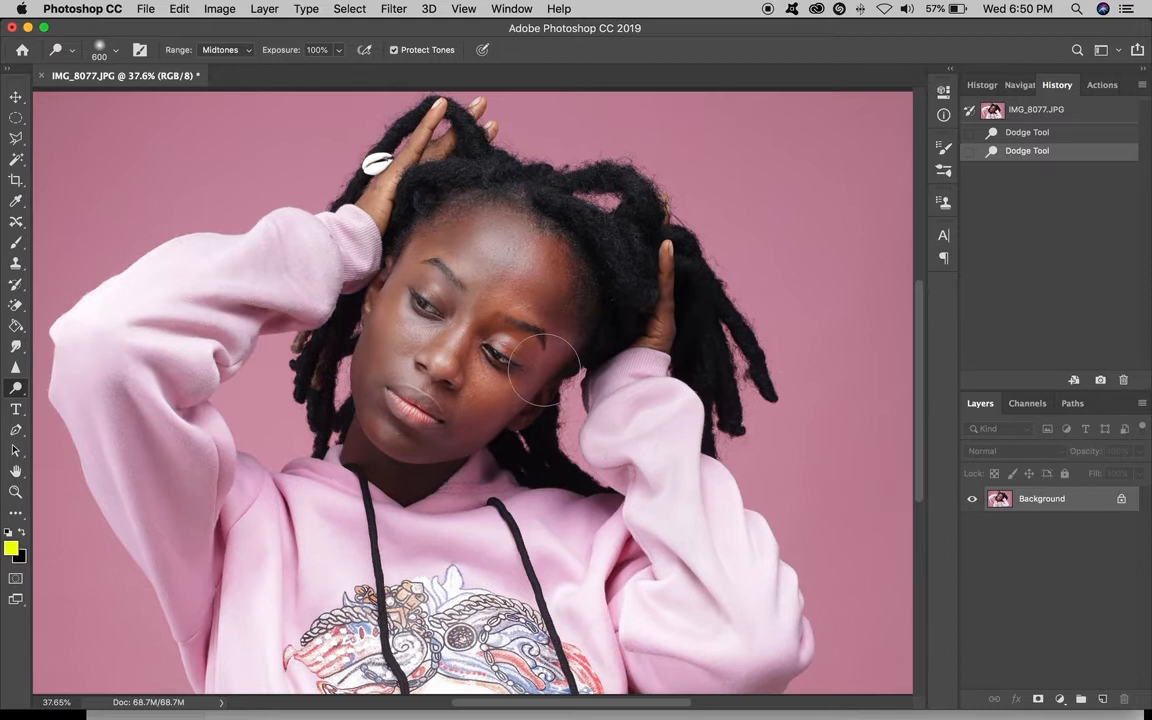
Try dodging the forehead and face with the range set to Highlights, and revert the image to its original state
left_click(225, 50)
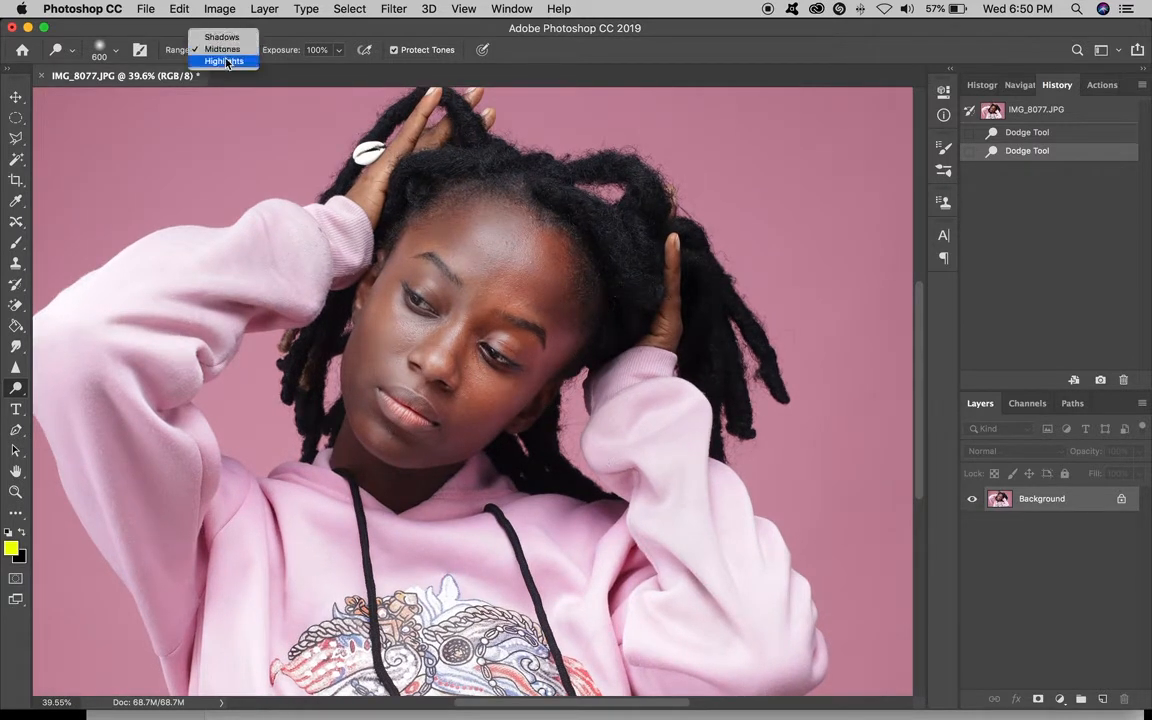
left_click(224, 61)
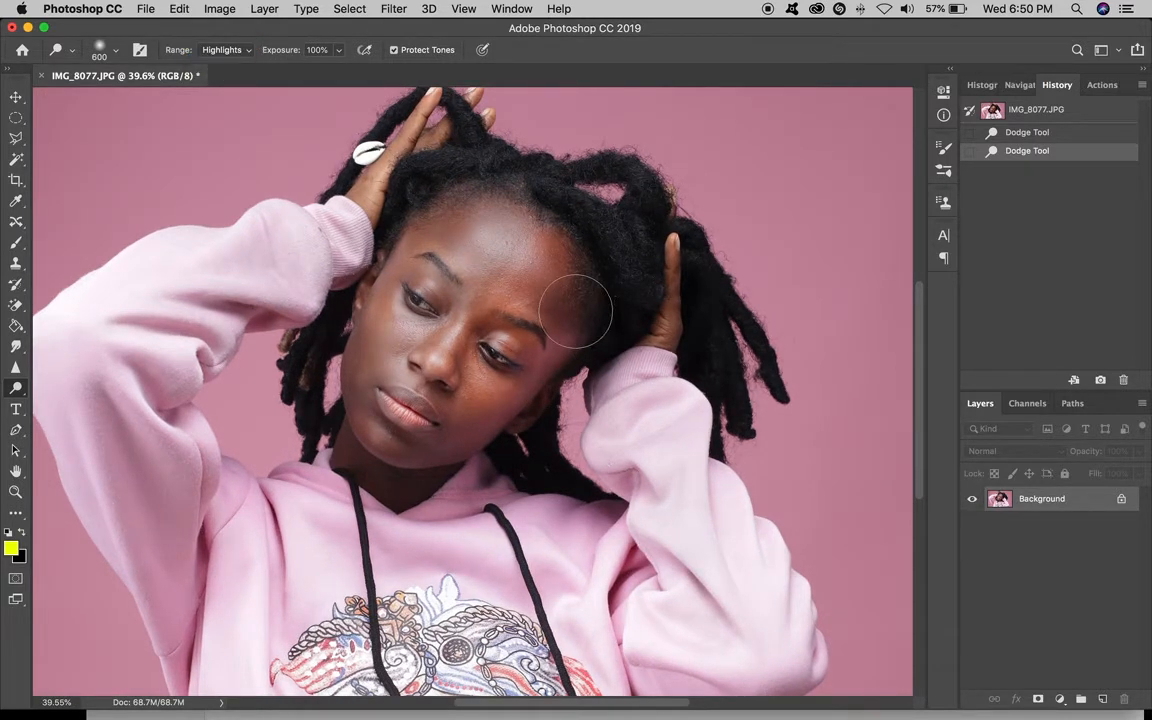
mouse_move(545, 265)
left_mouse_down()
mouse_move(458, 205)
mouse_move(575, 258)
mouse_move(590, 288)
mouse_move(464, 215)
mouse_move(562, 295)
mouse_move(464, 234)
left_mouse_up()
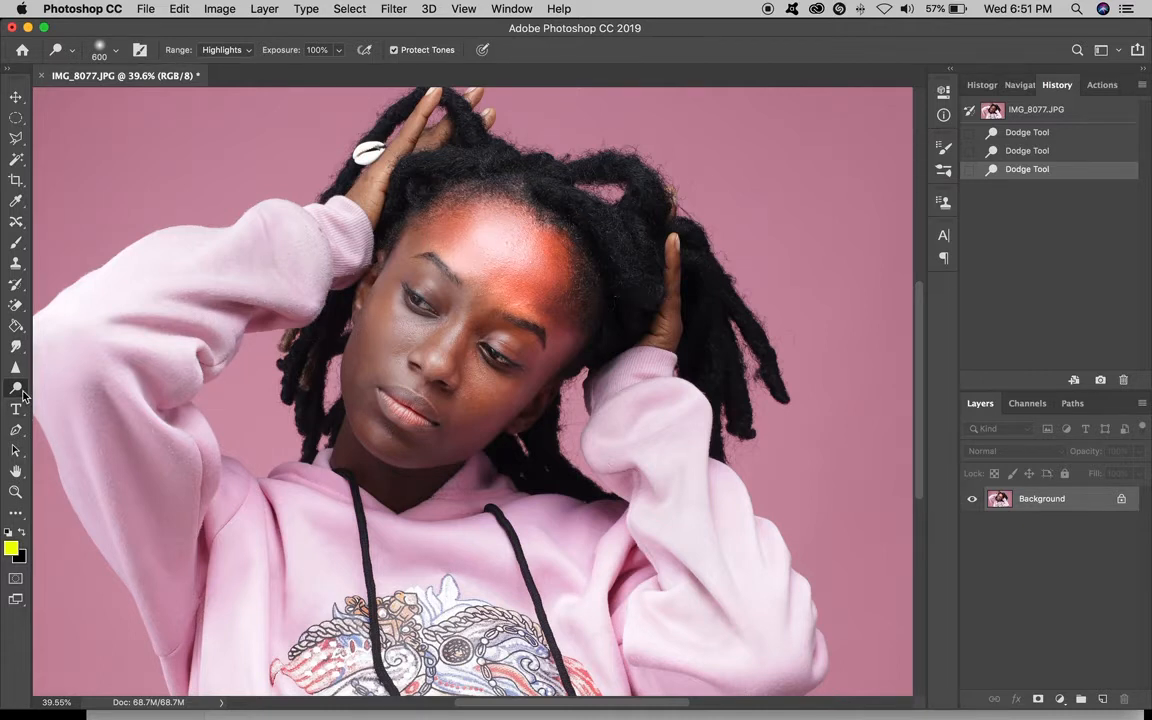
mouse_move(318, 378)
left_mouse_down()
mouse_move(334, 360)
mouse_move(345, 255)
left_mouse_up()
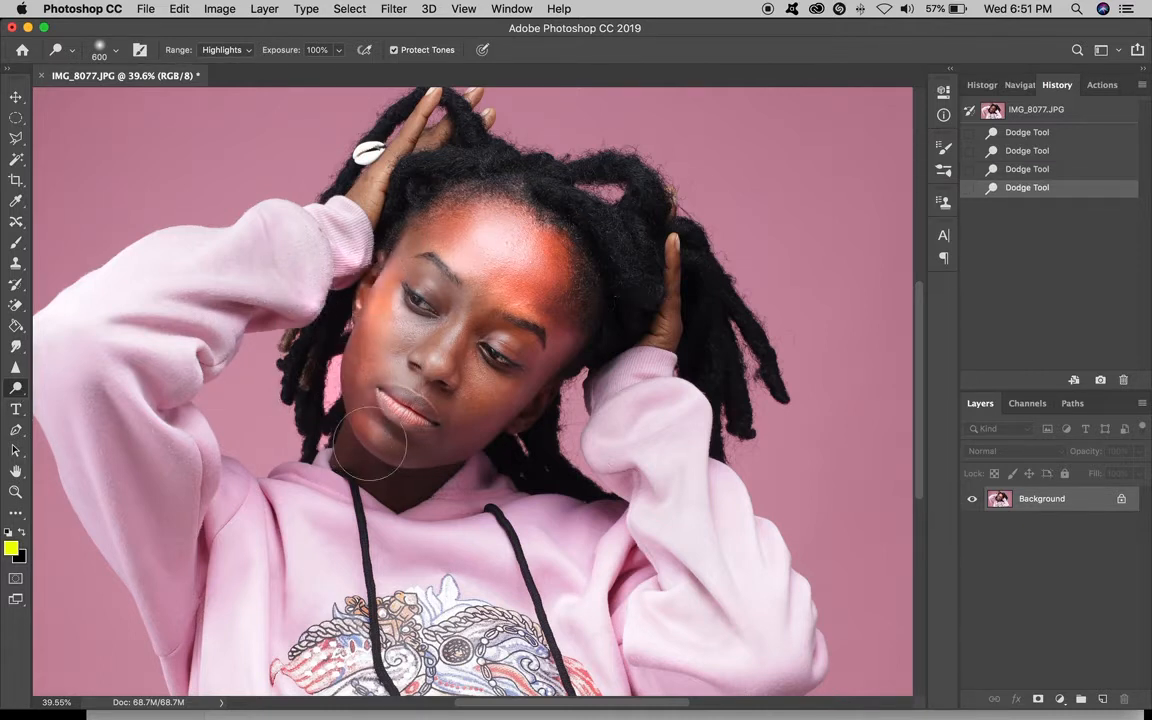
mouse_move(453, 435)
left_mouse_down()
mouse_move(462, 345)
mouse_move(473, 345)
mouse_move(440, 300)
left_mouse_up()
scroll(511, 383, "down", 2)
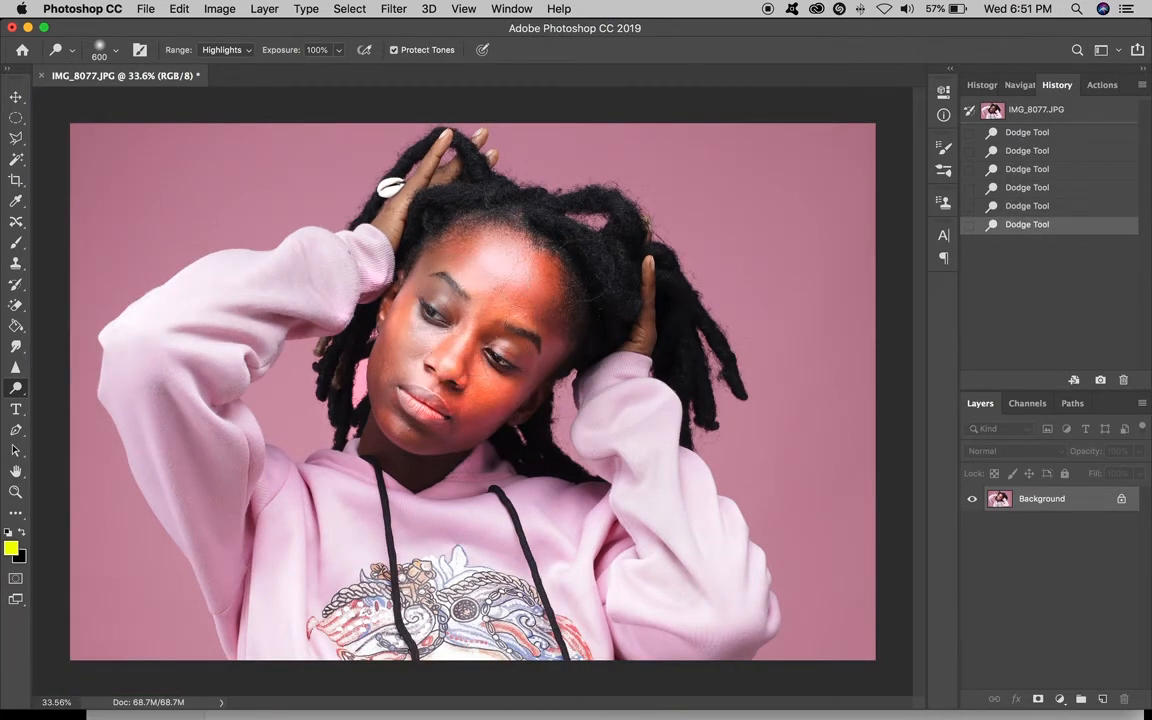
left_click(1068, 112)
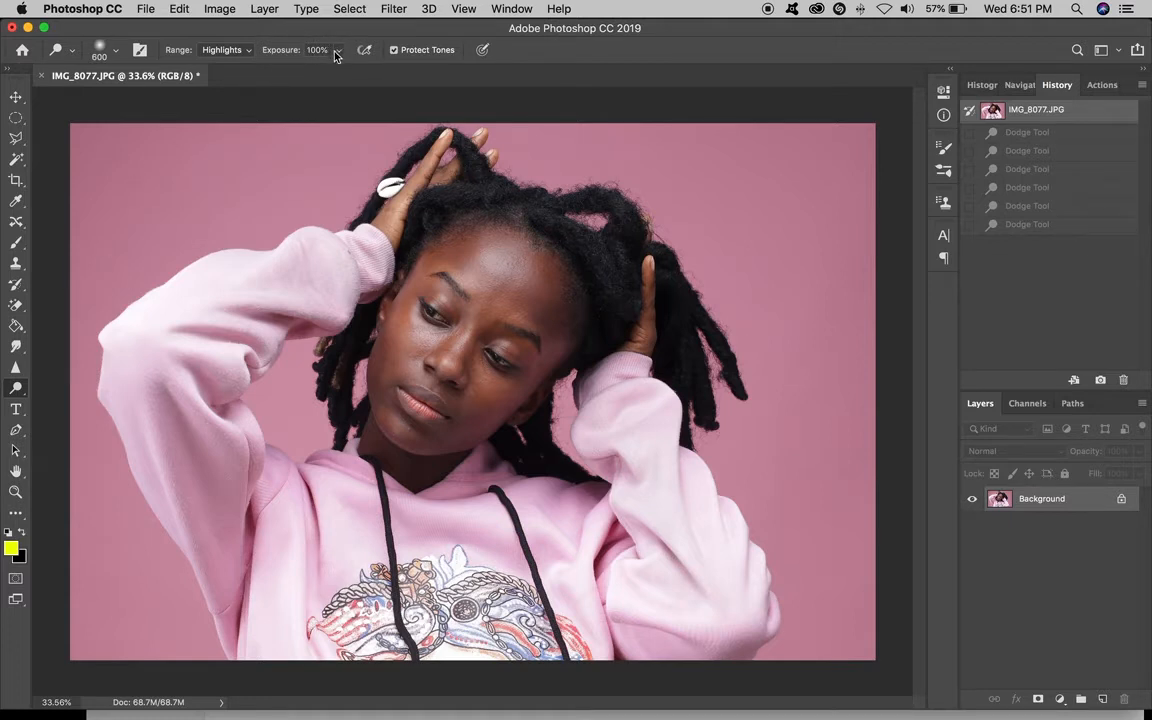
Switch to the Burn tool and enlarge its brush to size 600
right_click(15, 388)
left_click(80, 401)
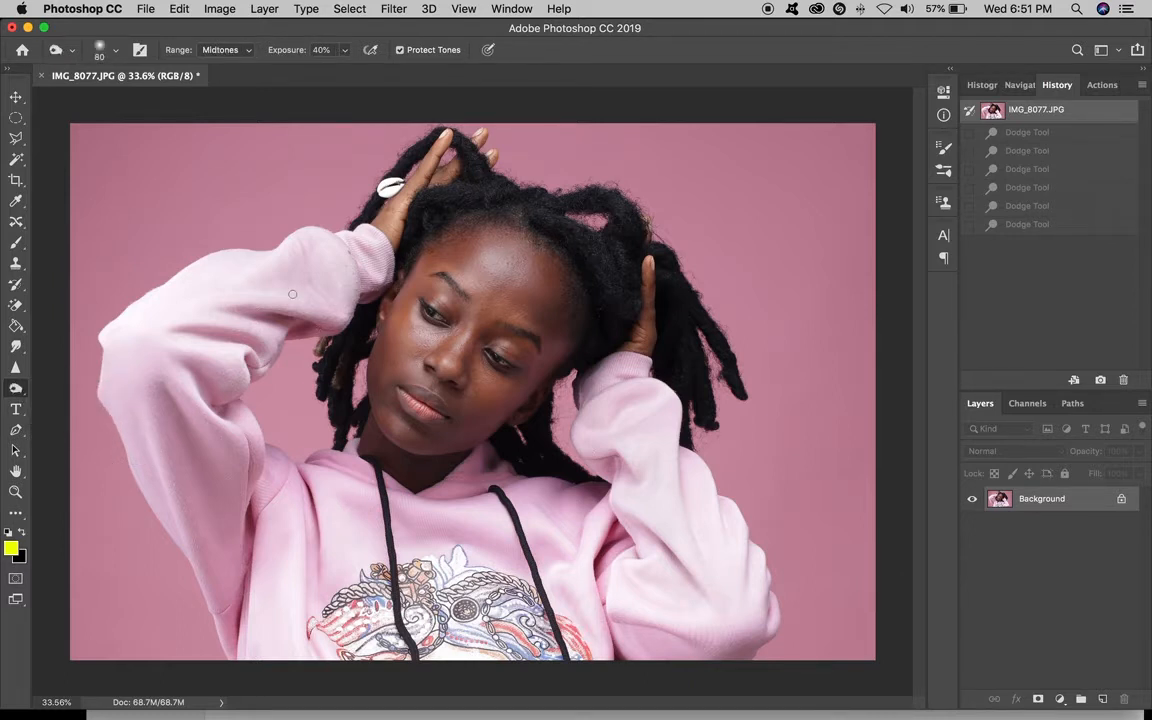
key("bracketright")
key("bracketright")
key("bracketright")
key("bracketright")
key("bracketright")
key("bracketright")
key("bracketright")
key("bracketright")
key("bracketright")
key("bracketright")
left_click(22, 388)
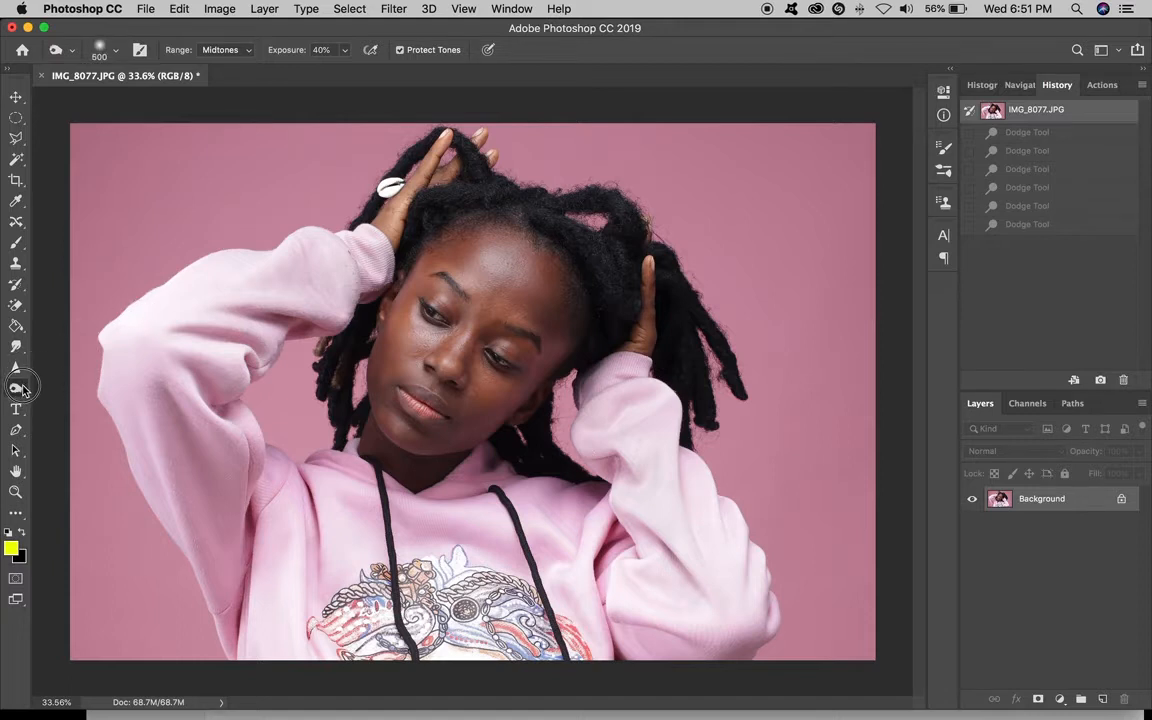
left_click(78, 381)
Burn the cheek and the side of the forehead with the range set to Shadows at 40% exposure
left_click(238, 55)
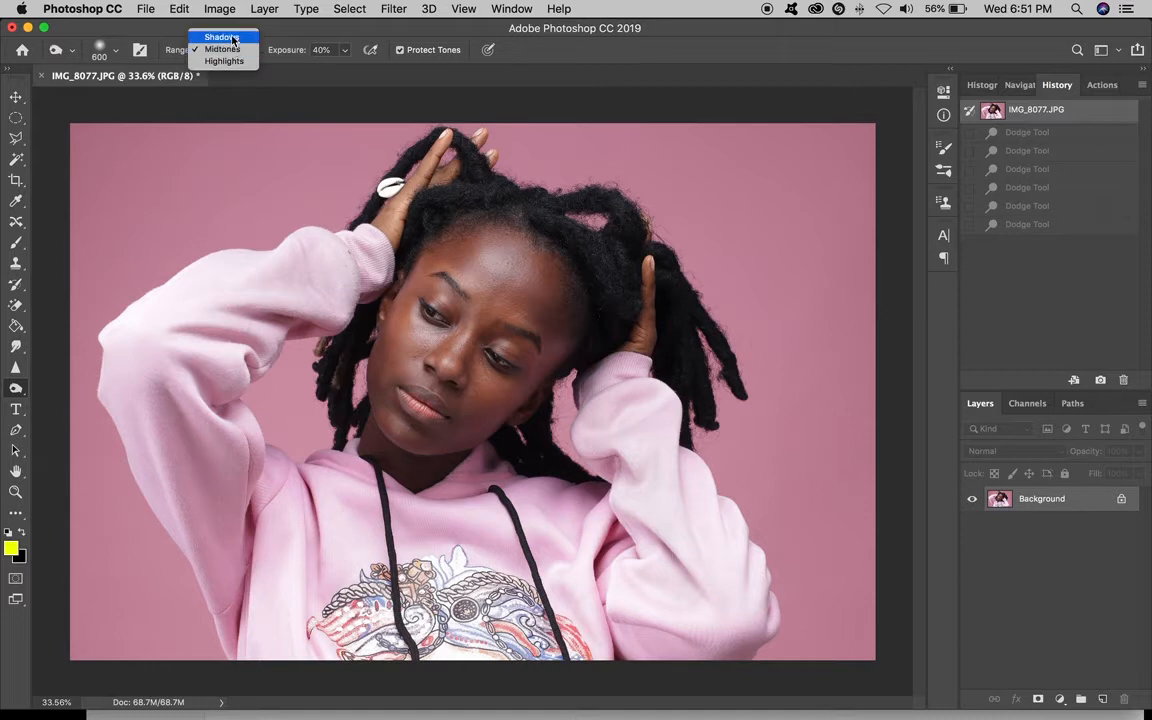
left_click(215, 34)
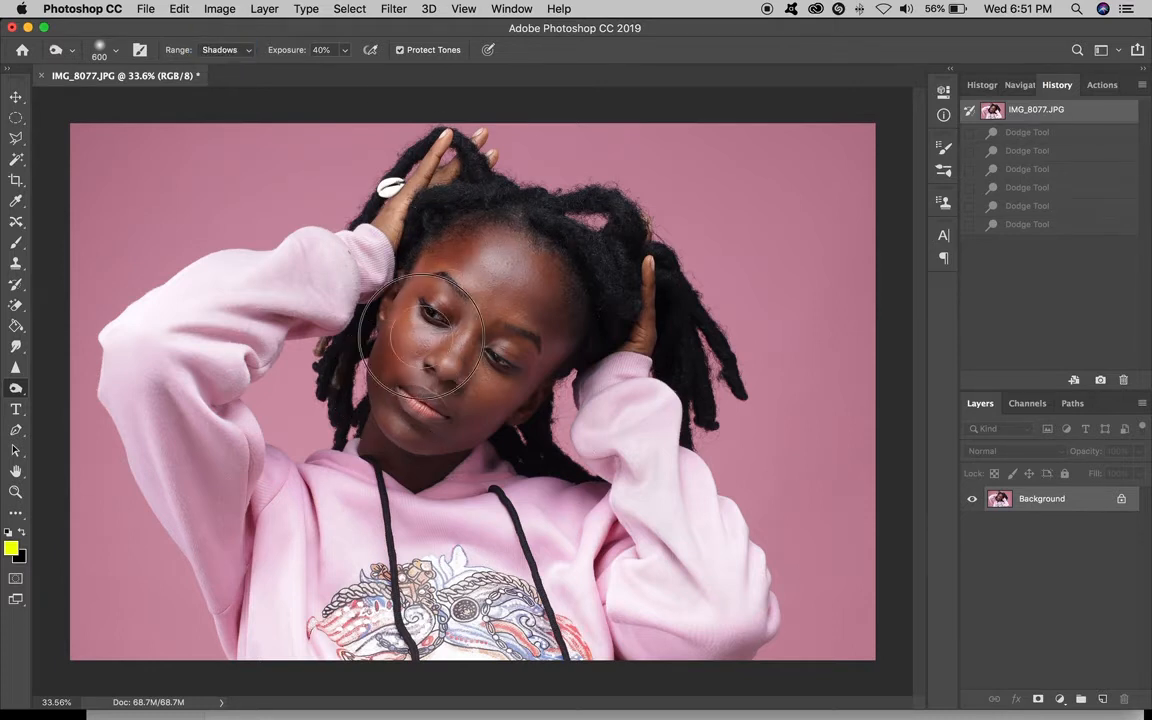
left_click_drag(398, 390, 404, 212)
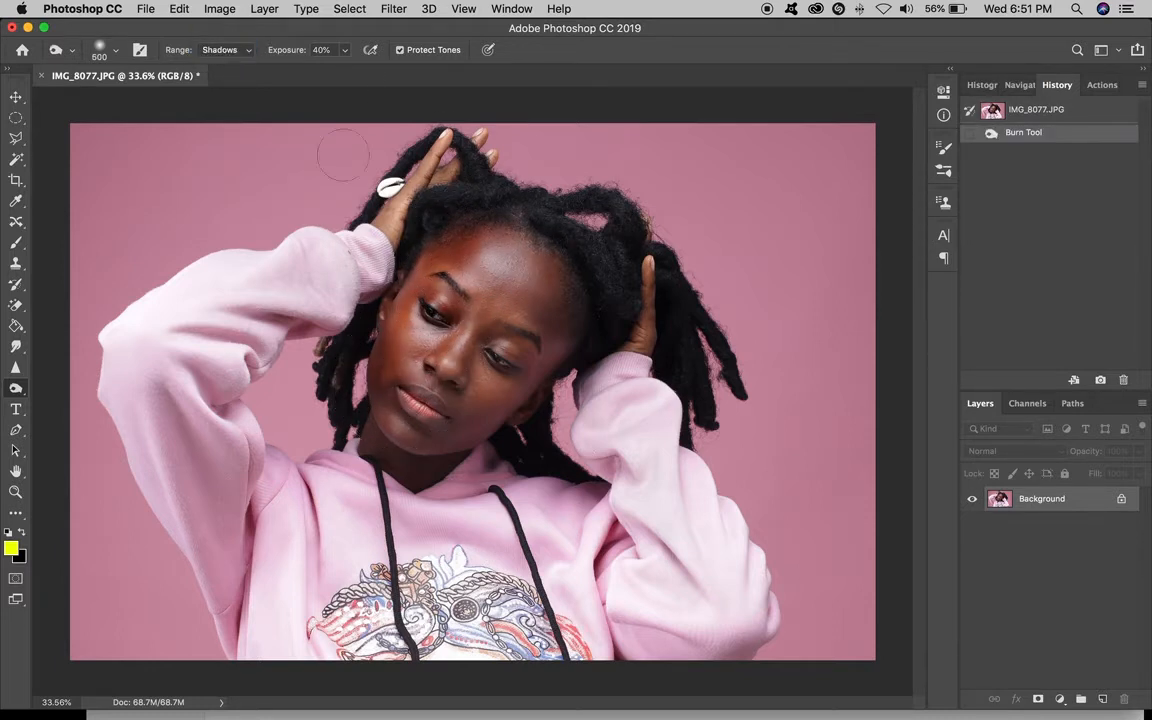
Set the Burn range to Midtones and exposure to 85%, and darken the lower face with a size 500 brush
left_click(238, 54)
left_click(224, 61)
left_click(347, 54)
left_click_drag(344, 67, 380, 70)
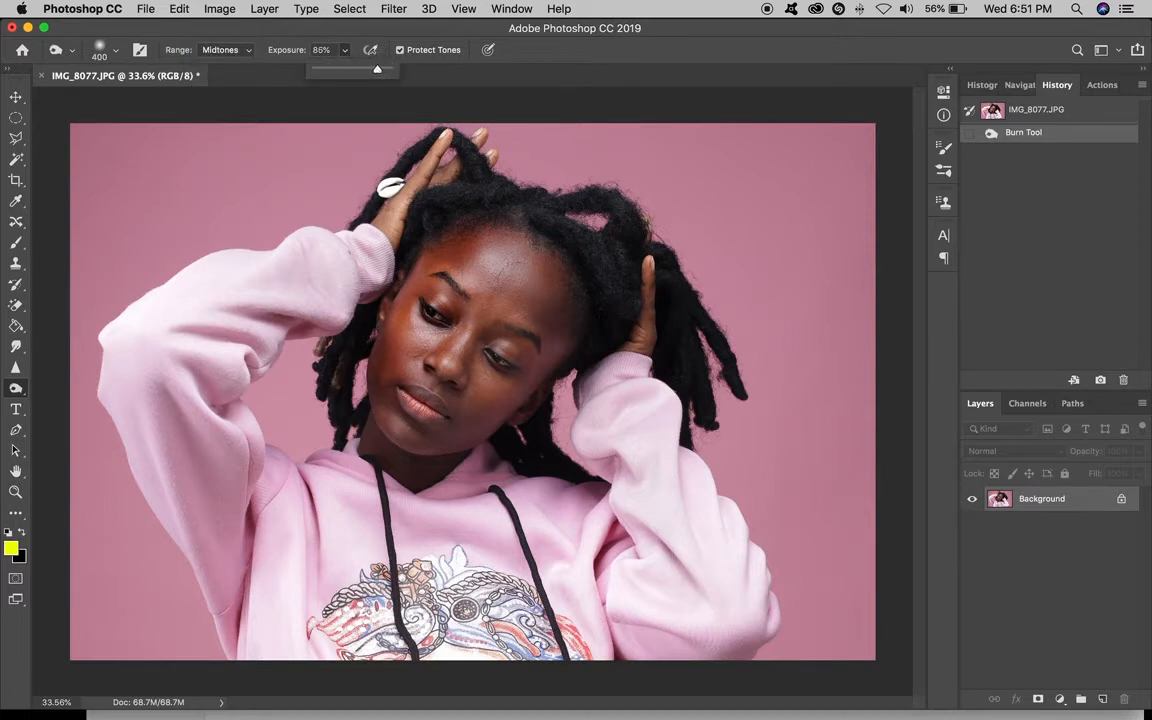
key("bracketright")
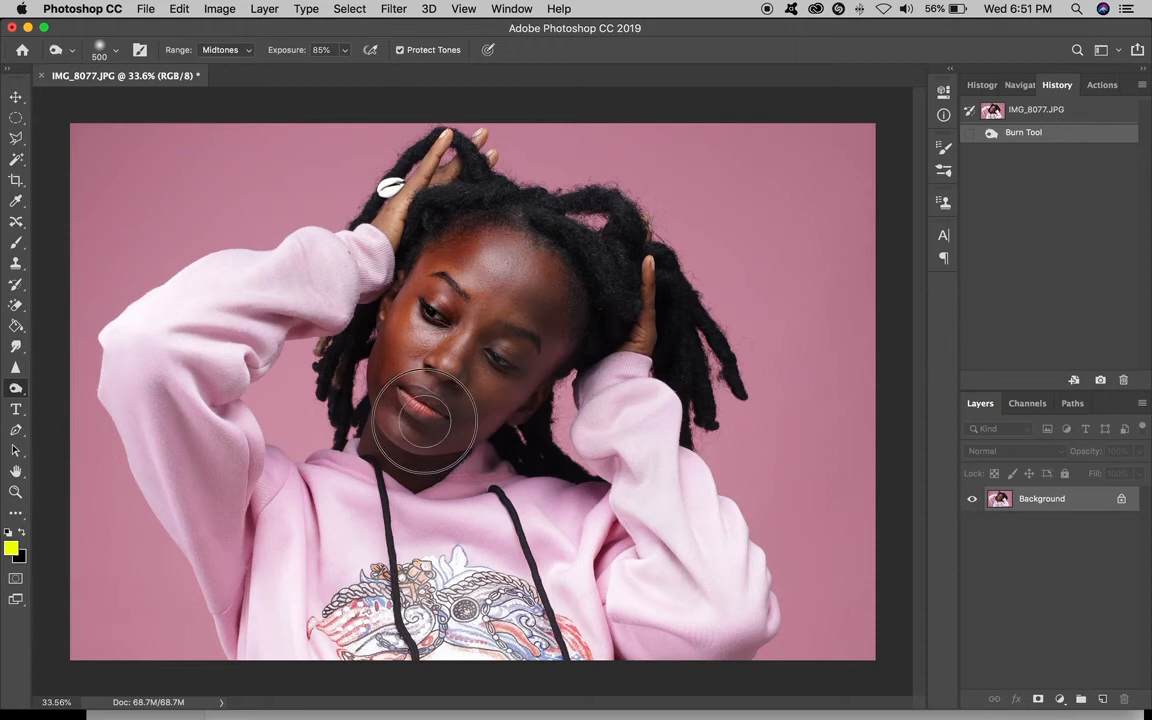
mouse_move(517, 375)
left_mouse_down()
mouse_move(449, 419)
mouse_move(419, 408)
left_mouse_up()
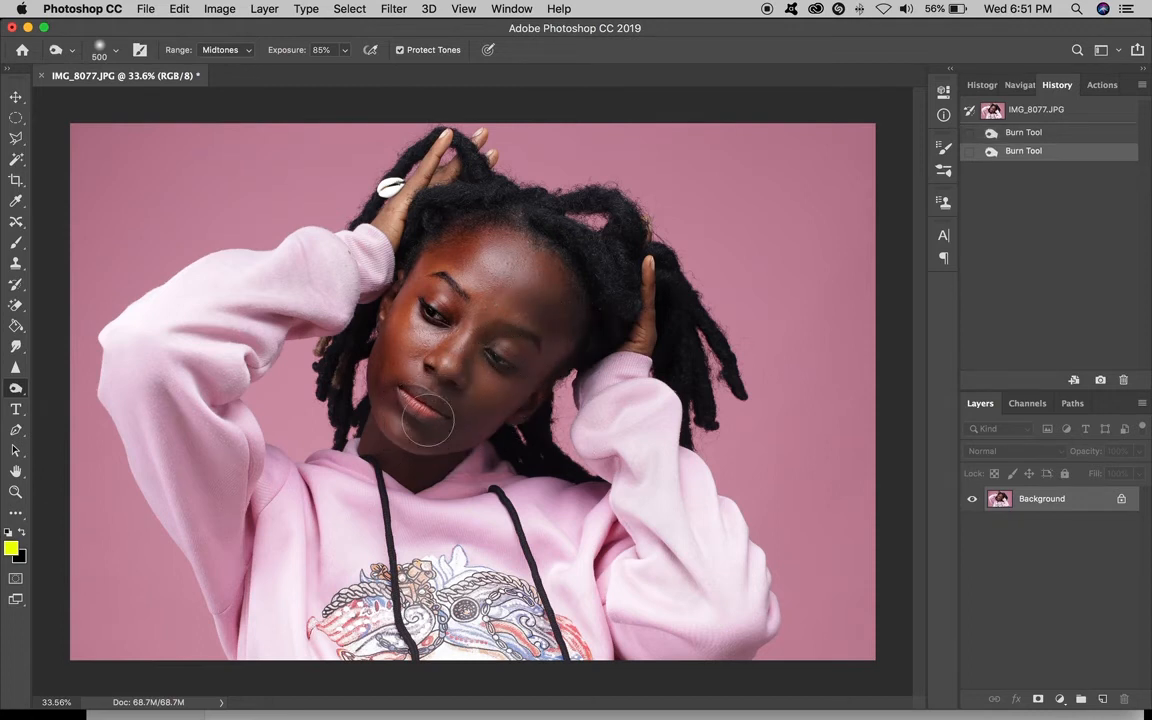
Try burning the forehead with the range set to Highlights, and revert the image to its original state
left_click(226, 49)
left_click(236, 61)
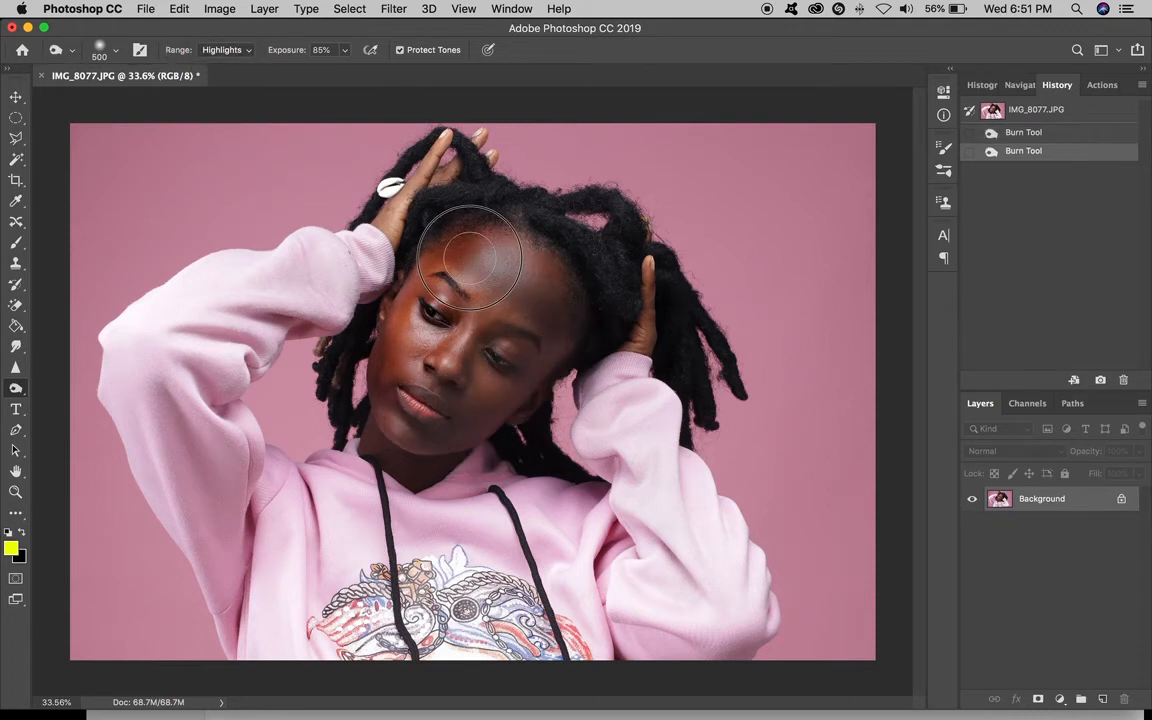
mouse_move(505, 257)
left_mouse_down()
mouse_move(530, 257)
mouse_move(548, 290)
mouse_move(525, 295)
left_mouse_up()
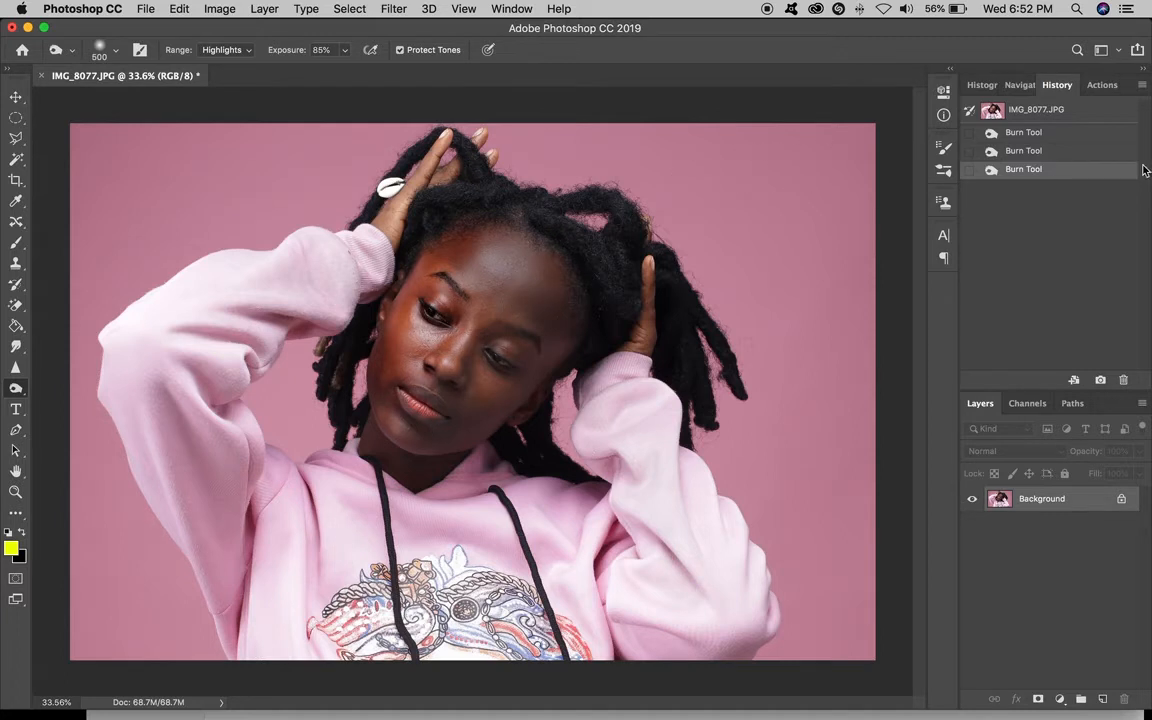
left_click(1073, 109)
Switch to the Sponge tool, set its mode to Desaturate and shrink the brush to size 175 for the lips
right_click(16, 391)
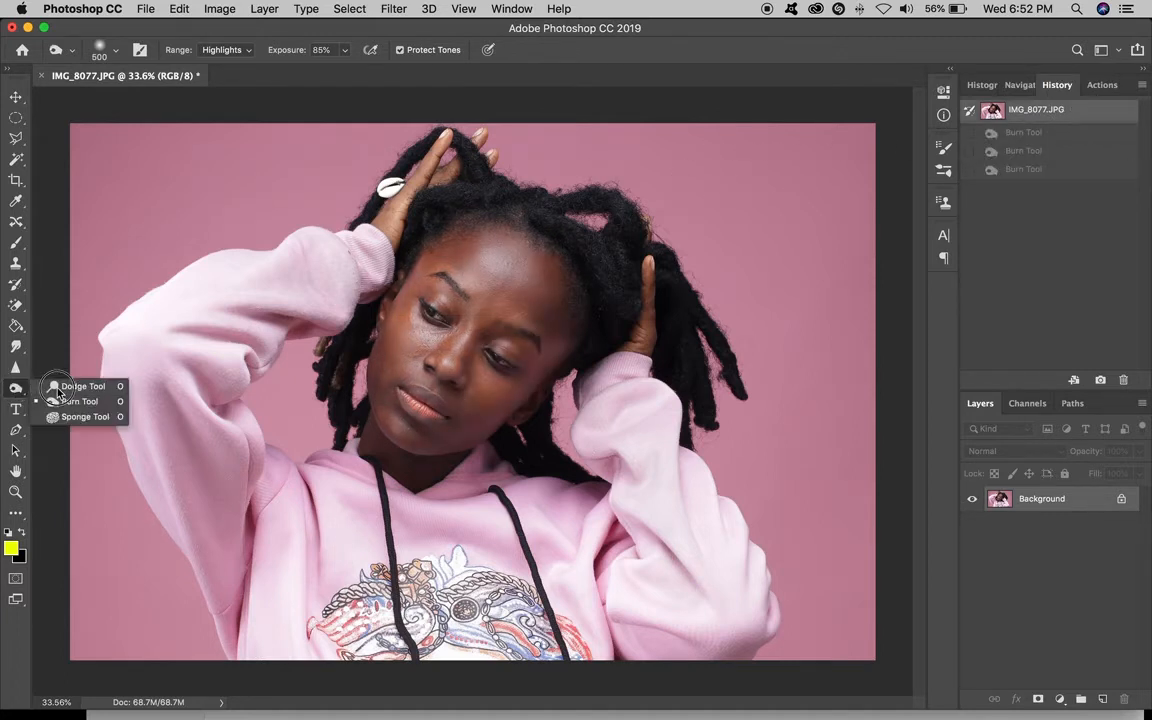
left_click(75, 420)
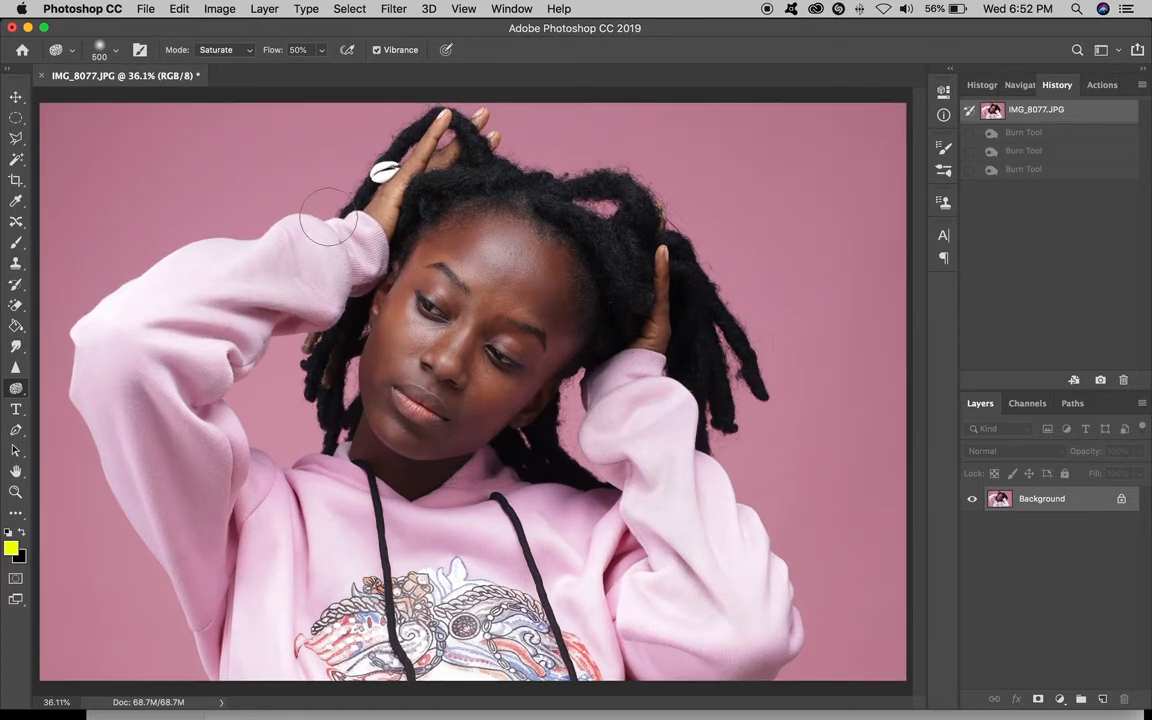
scroll(327, 226, "up", 5)
left_click(221, 37)
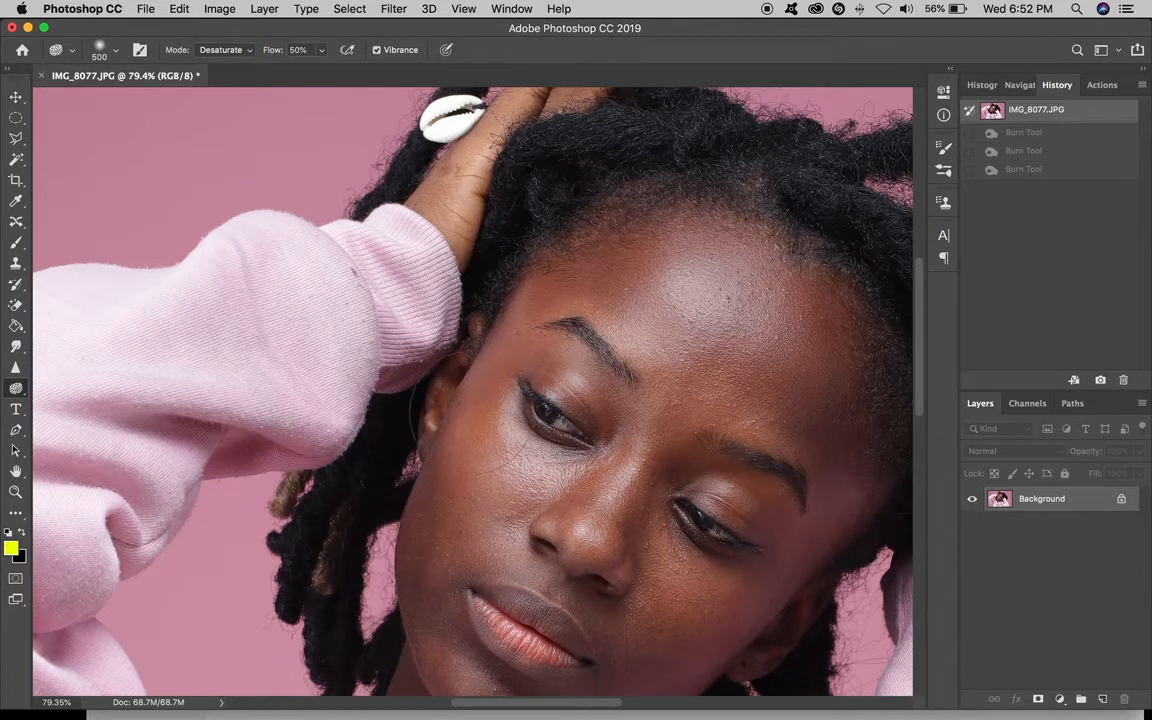
scroll(460, 410, "down", 5)
key("bracketleft")
key("bracketleft")
key("bracketleft")
key("bracketleft")
key("bracketleft")
key("bracketleft")
key("bracketleft")
key("bracketleft")
key("bracketleft")
key("bracketleft")
key("bracketleft")
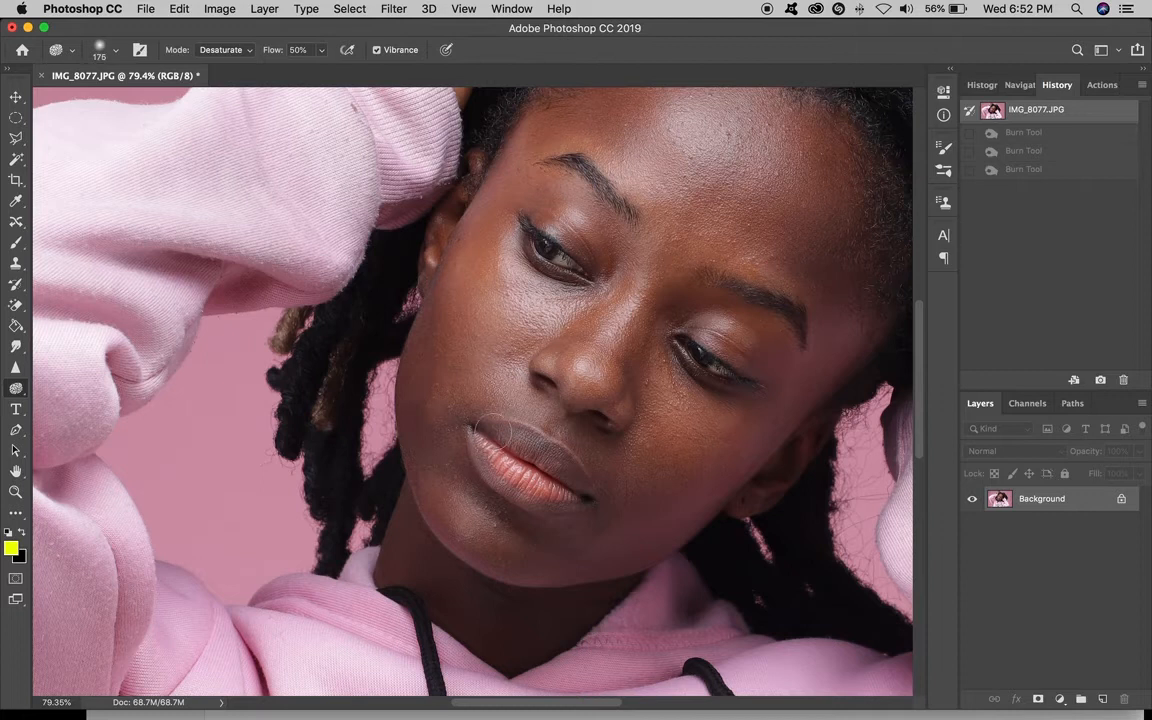
Desaturate both lips to grey at 50% flow, adjusting the brush size to fit them
key("bracketleft")
key("bracketleft")
mouse_move(563, 495)
left_mouse_down()
mouse_move(508, 477)
mouse_move(553, 482)
mouse_move(553, 500)
mouse_move(560, 494)
mouse_move(474, 423)
mouse_move(562, 468)
left_mouse_up()
key("bracketright")
key("bracketright")
mouse_move(488, 467)
left_mouse_down()
mouse_move(440, 410)
mouse_move(530, 455)
mouse_move(460, 400)
mouse_move(491, 436)
mouse_move(489, 418)
left_mouse_up()
Try desaturating both eyes with a smaller sponge brush, and revert the image to its original state
key("bracketleft")
key("bracketleft")
key("bracketleft")
key("bracketleft")
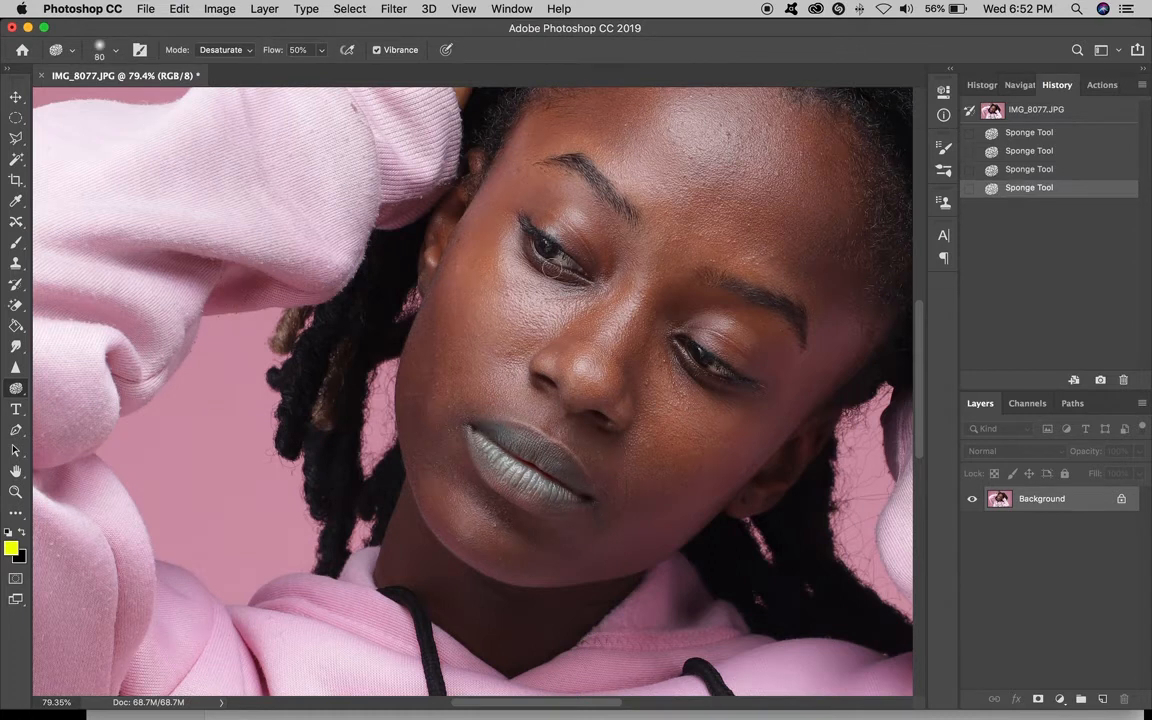
mouse_move(571, 267)
left_mouse_down()
mouse_move(539, 240)
mouse_move(568, 264)
left_mouse_up()
left_click_drag(712, 367, 662, 342)
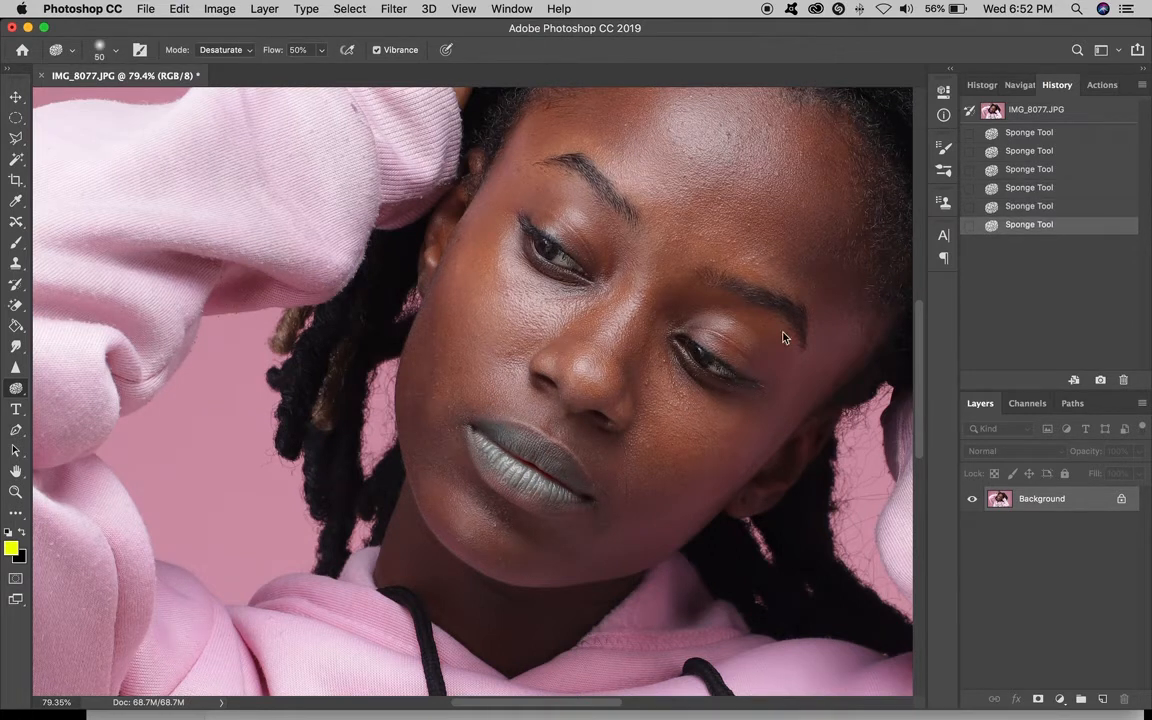
left_click(1094, 112)
Set the Sponge mode to Saturate and boost the colour of the lips at 50% flow with a size 90 brush
left_click(222, 49)
left_click(212, 62)
left_click_drag(385, 277, 358, 329)
key("bracketright")
key("bracketright")
key("bracketright")
key("bracketright")
key("bracketright")
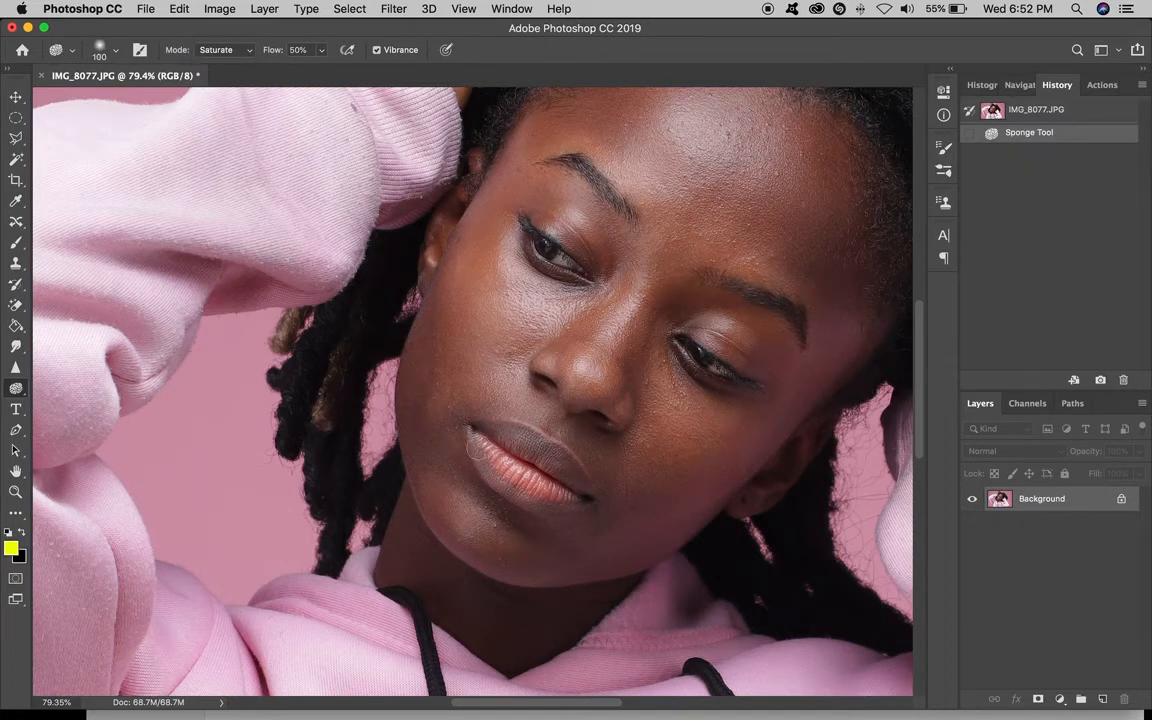
key("bracketleft")
mouse_move(470, 428)
left_mouse_down()
mouse_move(570, 498)
mouse_move(474, 430)
left_mouse_up()
key("bracketright")
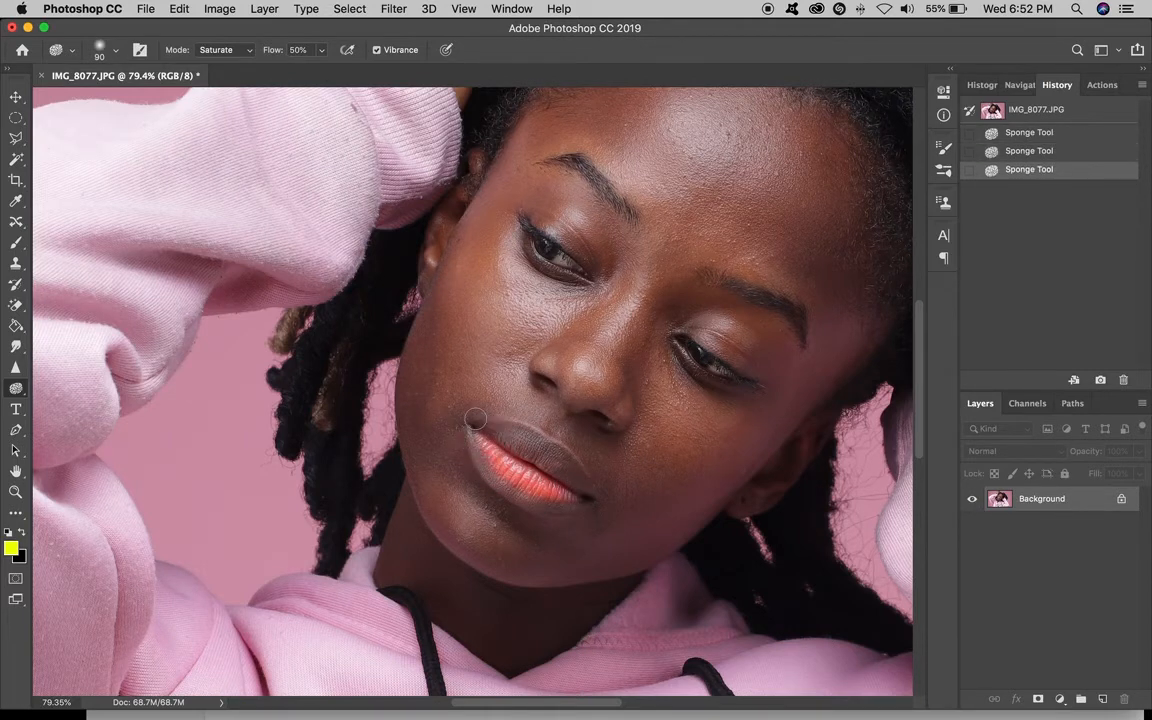
Check the saturated lips against the whole portrait and revert the image to its original state
scroll(477, 386, "down", 8)
scroll(478, 386, "up", 3)
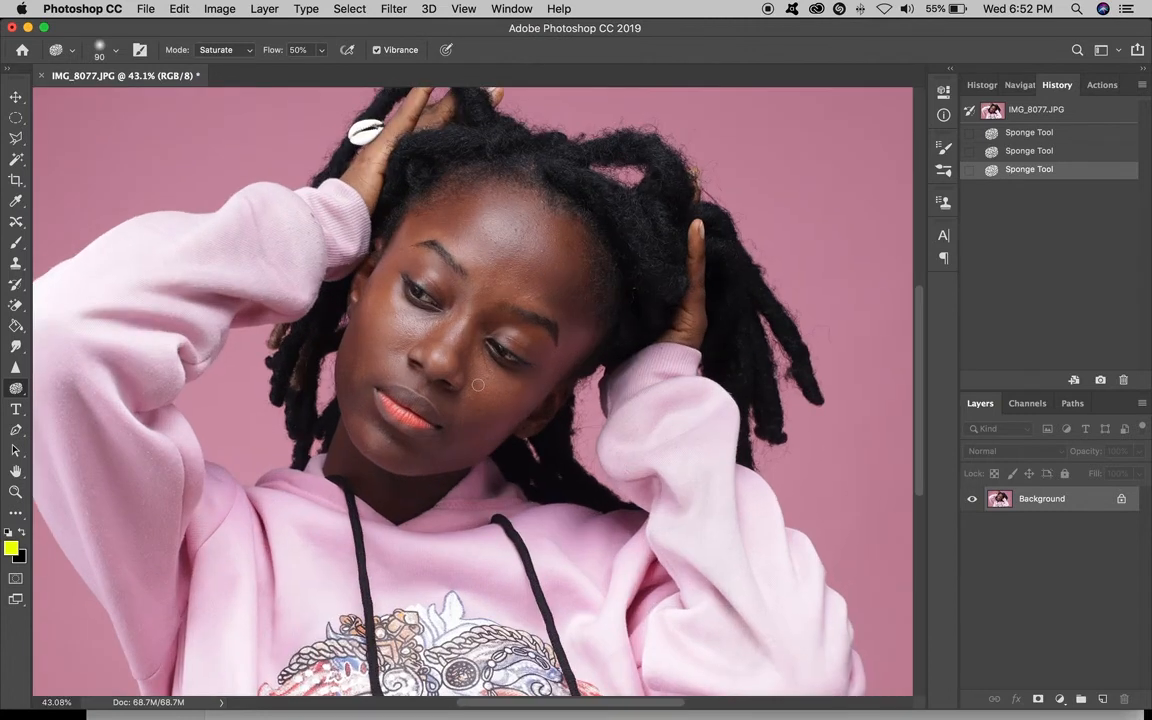
left_click(321, 50)
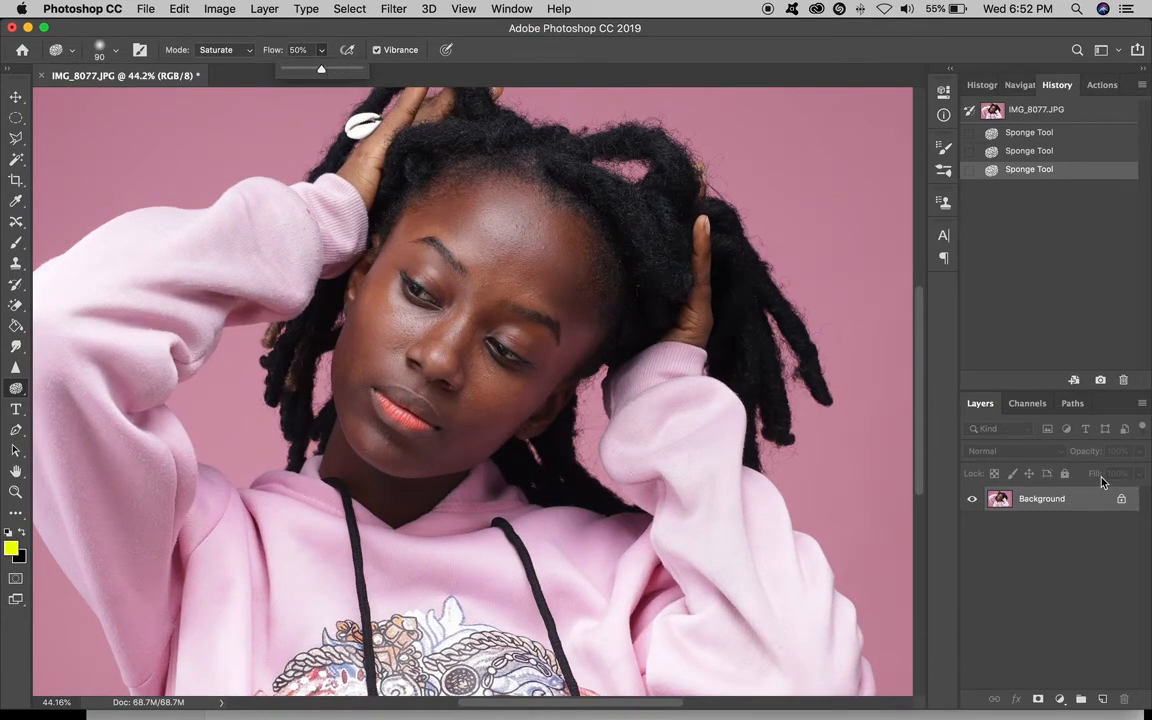
scroll(485, 300, "down", 1)
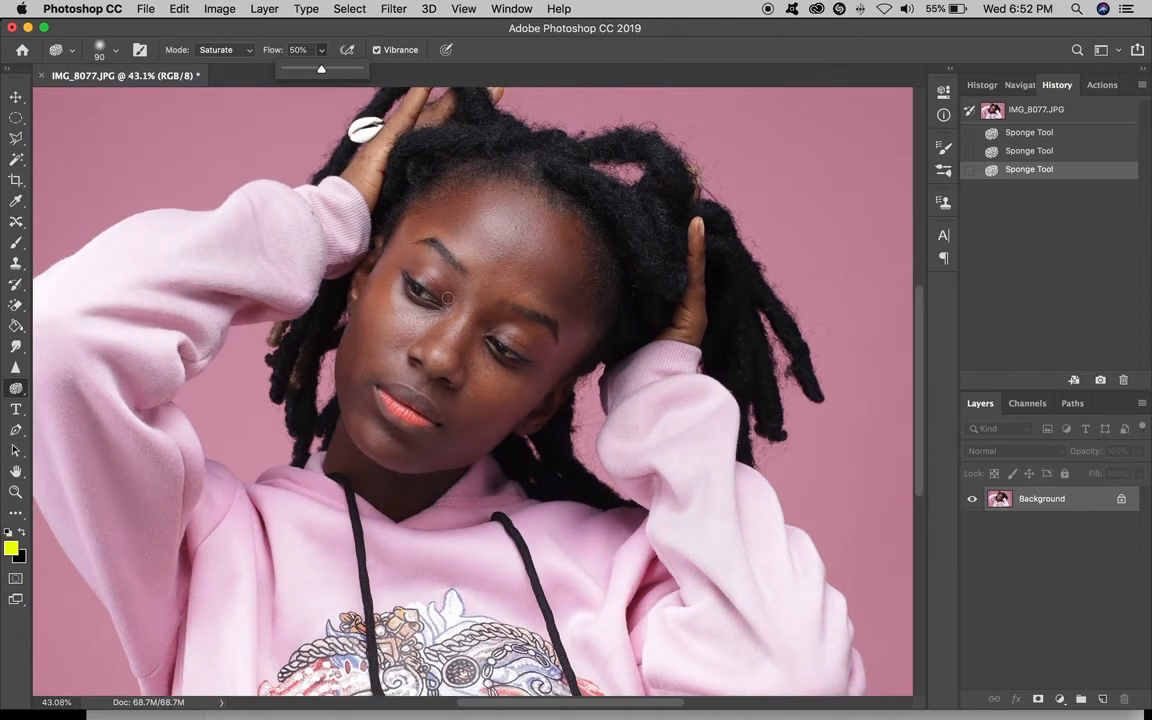
scroll(476, 299, "down", 4)
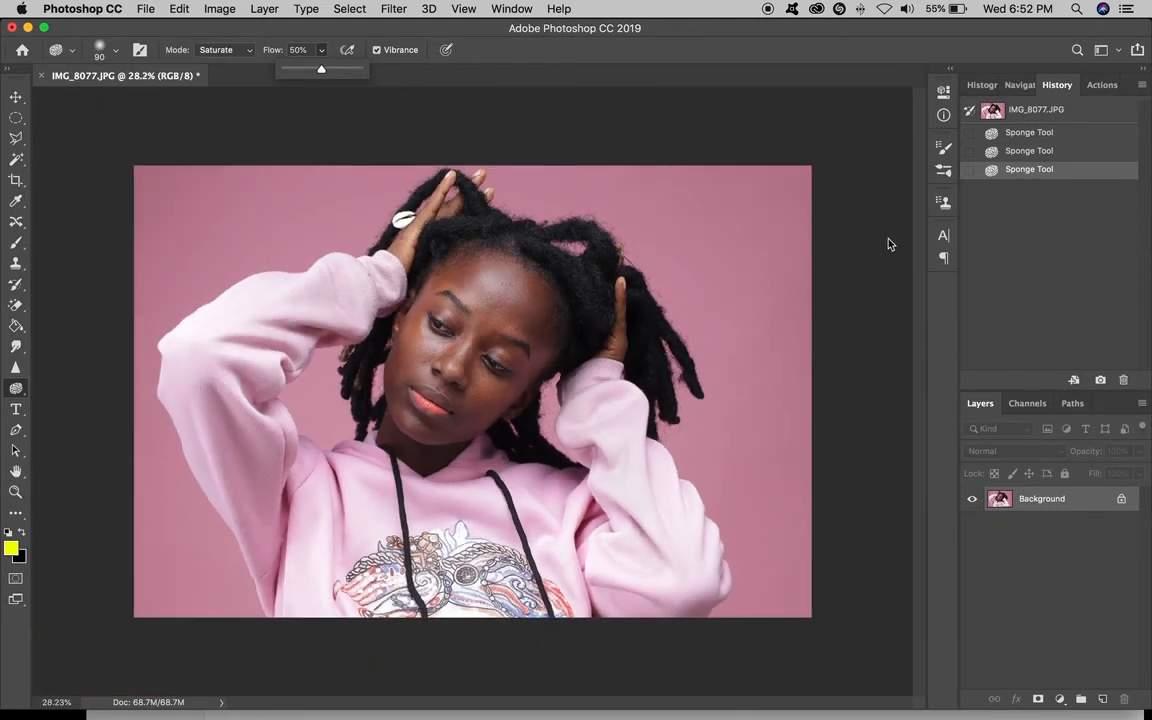
left_click(1050, 110)
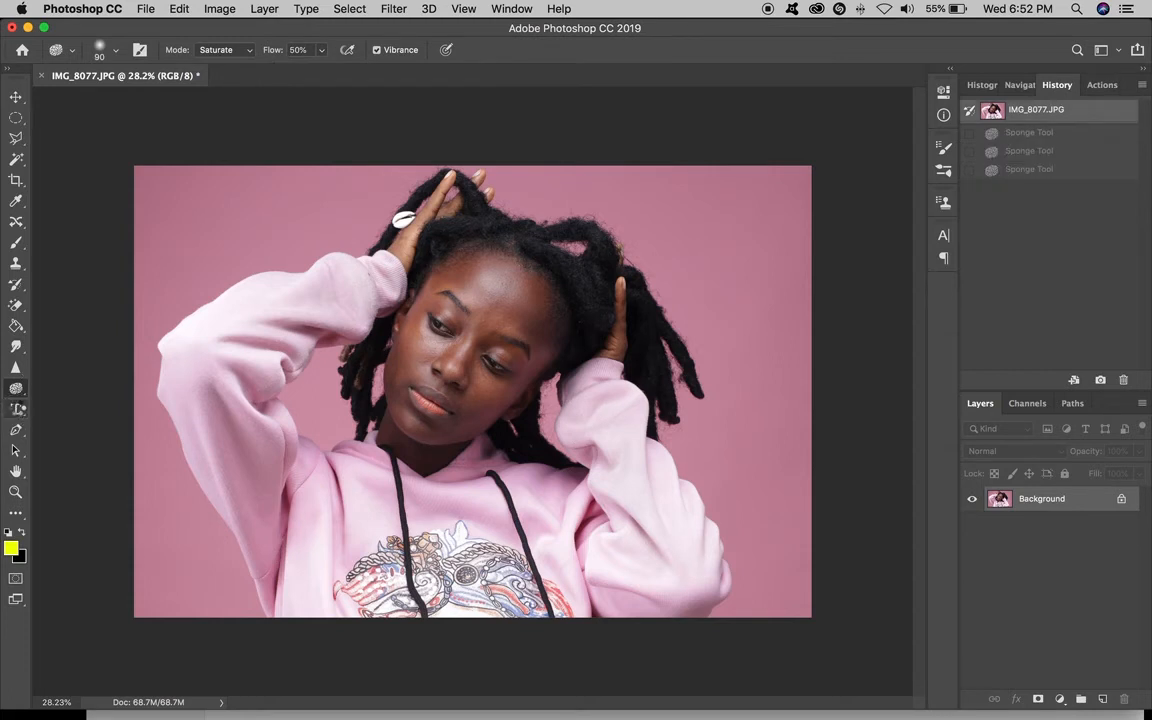
Add the text "THE GIRL" in Arial Black on the pink background above the raised sleeve
left_click(16, 409)
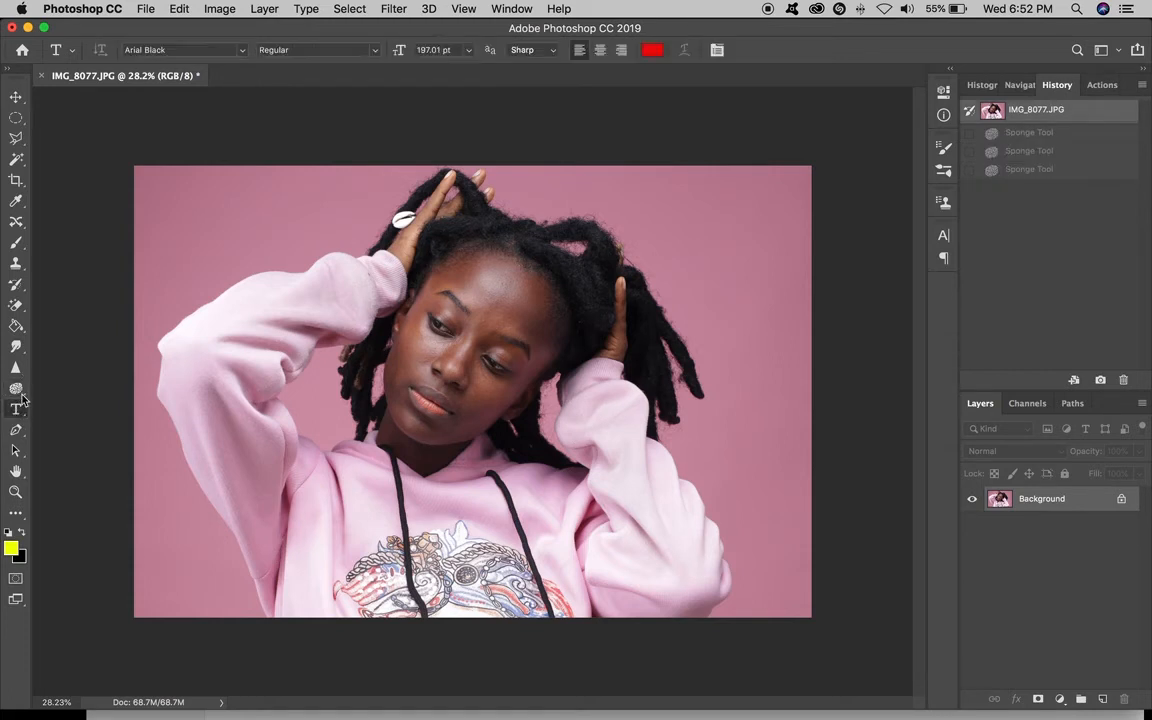
left_click(257, 229)
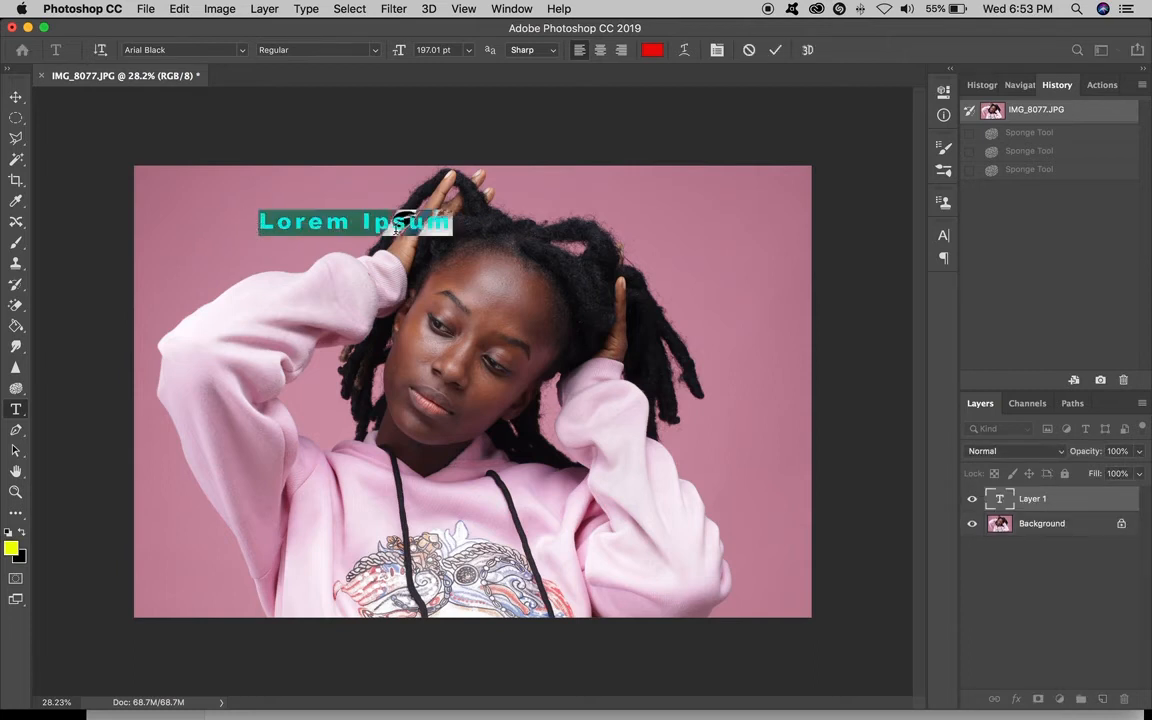
type("t")
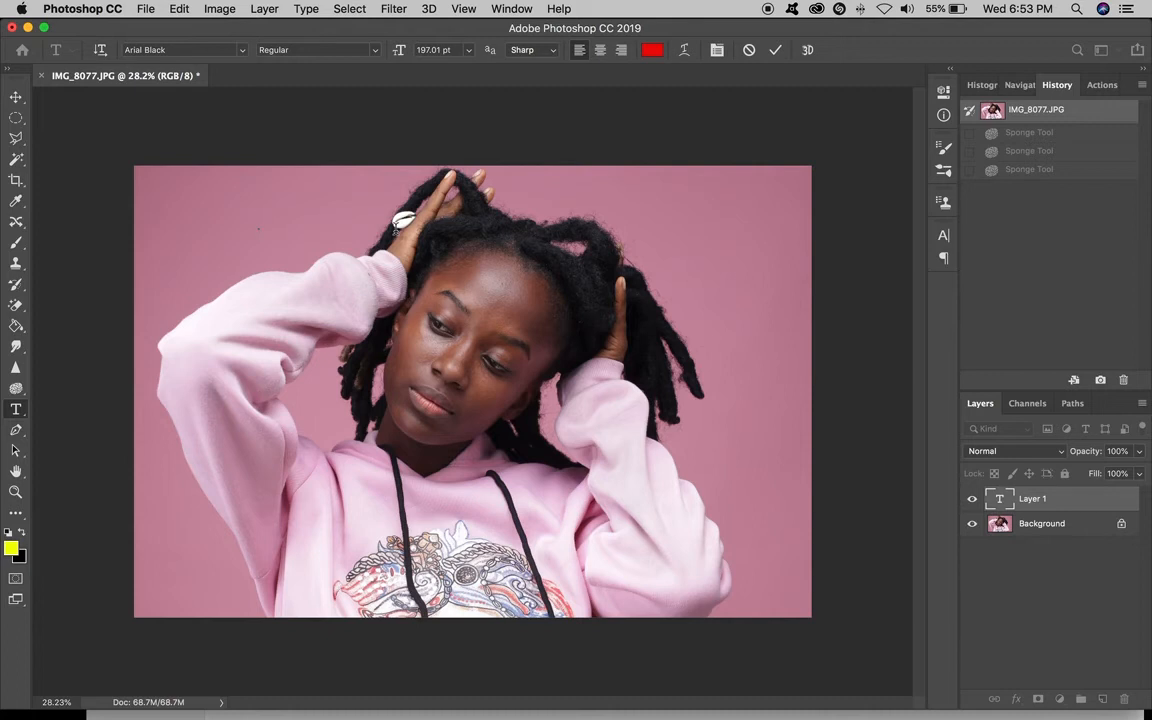
type("THE GIRL")
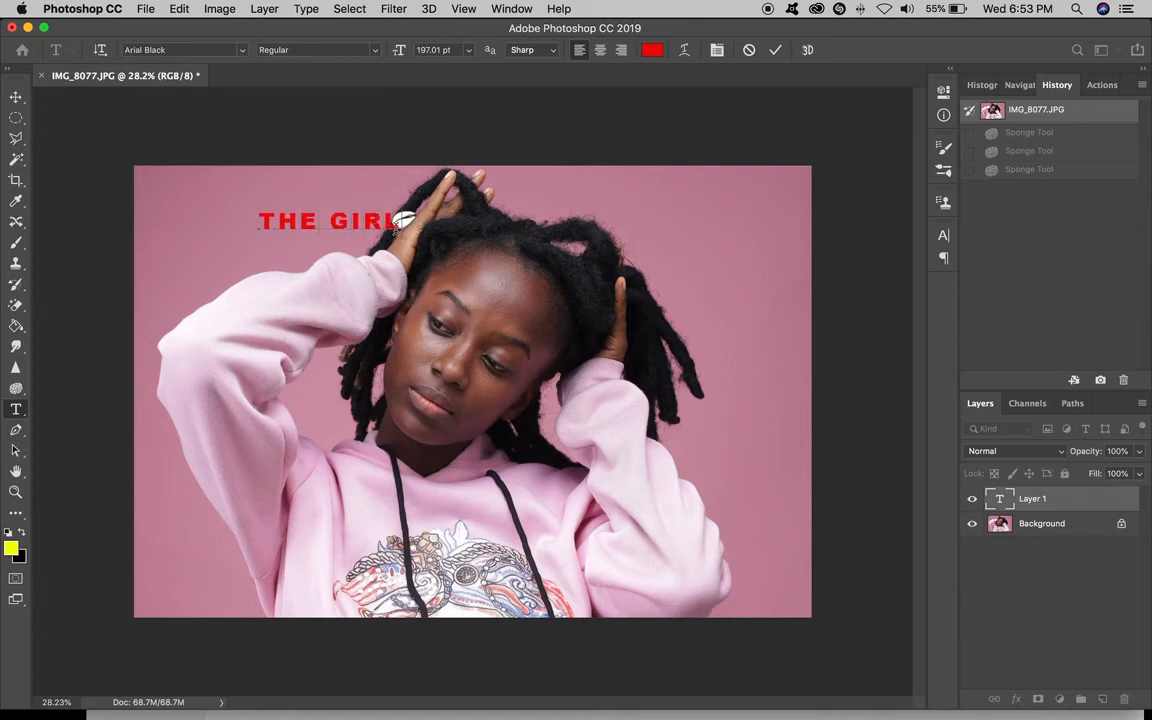
Set the text colour to the blue 0a70ed
left_click(651, 52)
left_click(772, 333)
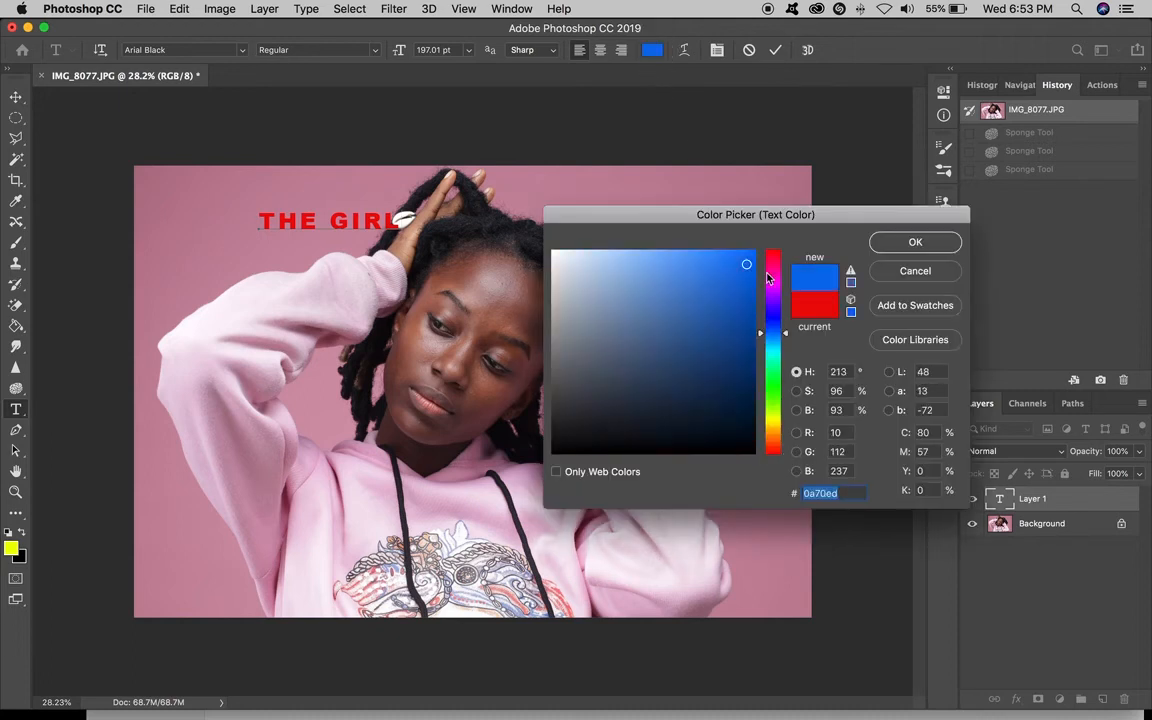
key("Return")
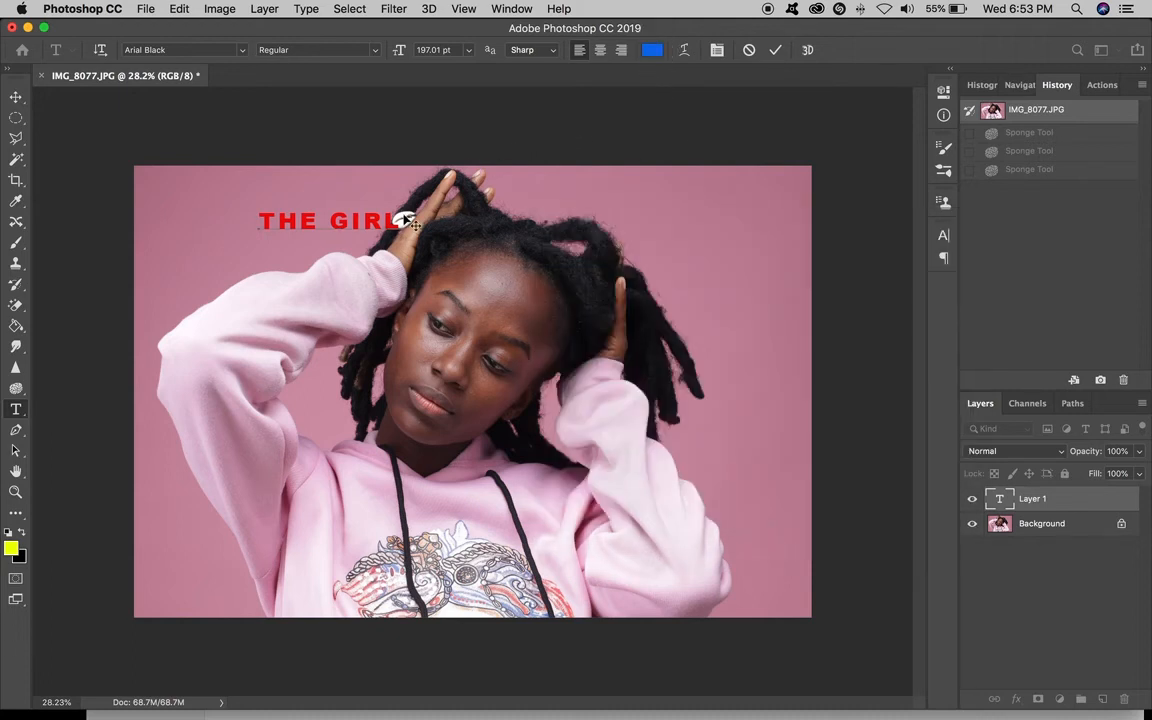
Commit the "THE GIRL" text and recolour the whole text layer to a vivid pure-hue blue
left_click(775, 50)
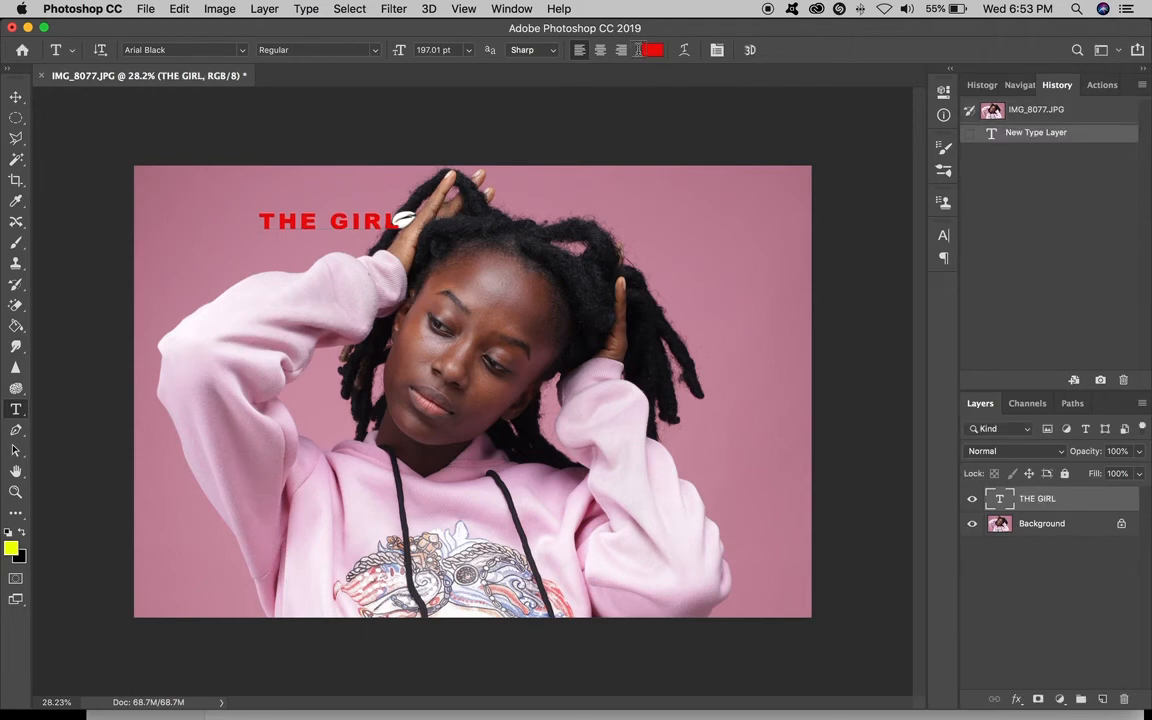
left_click(652, 50)
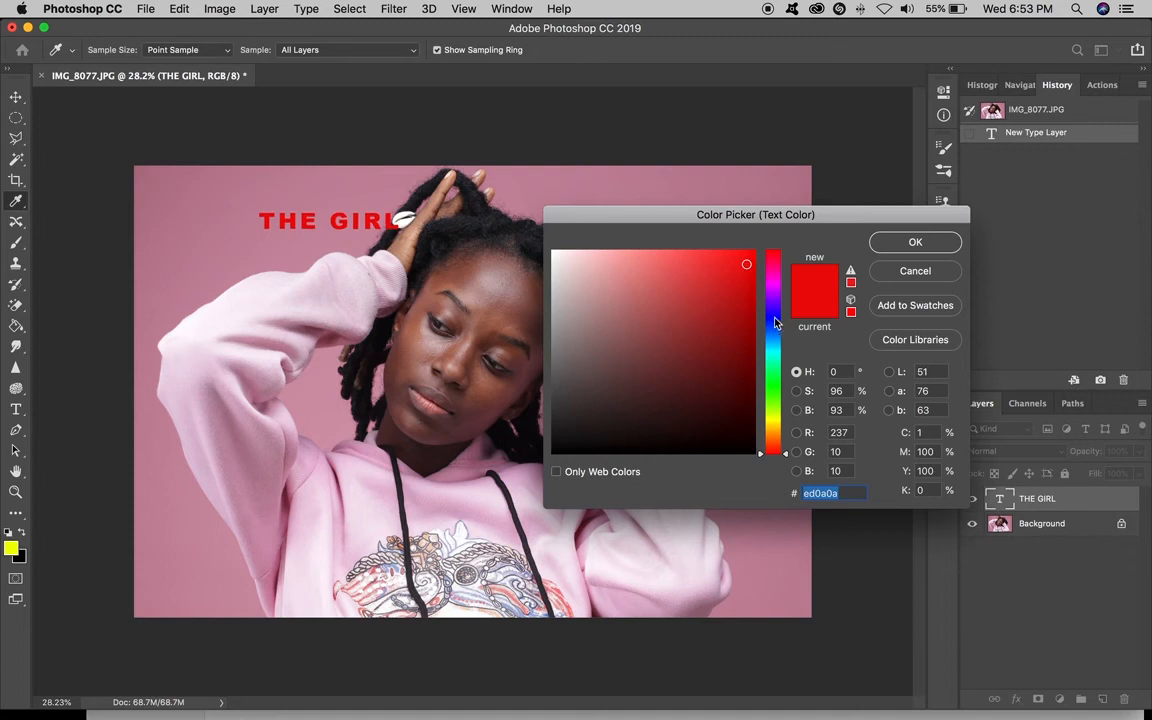
left_click(775, 323)
left_click(915, 242)
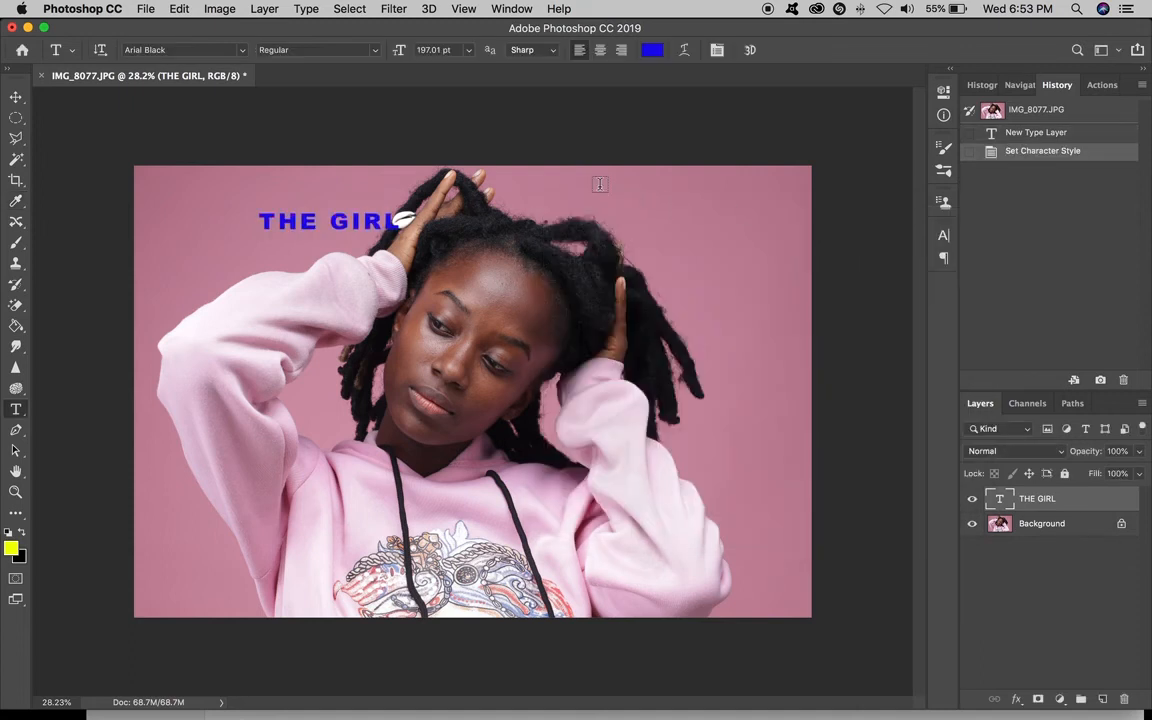
Increase the size of the "THE GIRL" text to 225.01 pt, keeping the Regular font style
left_click(412, 50)
left_click_drag(417, 52, 401, 55)
left_click(317, 50)
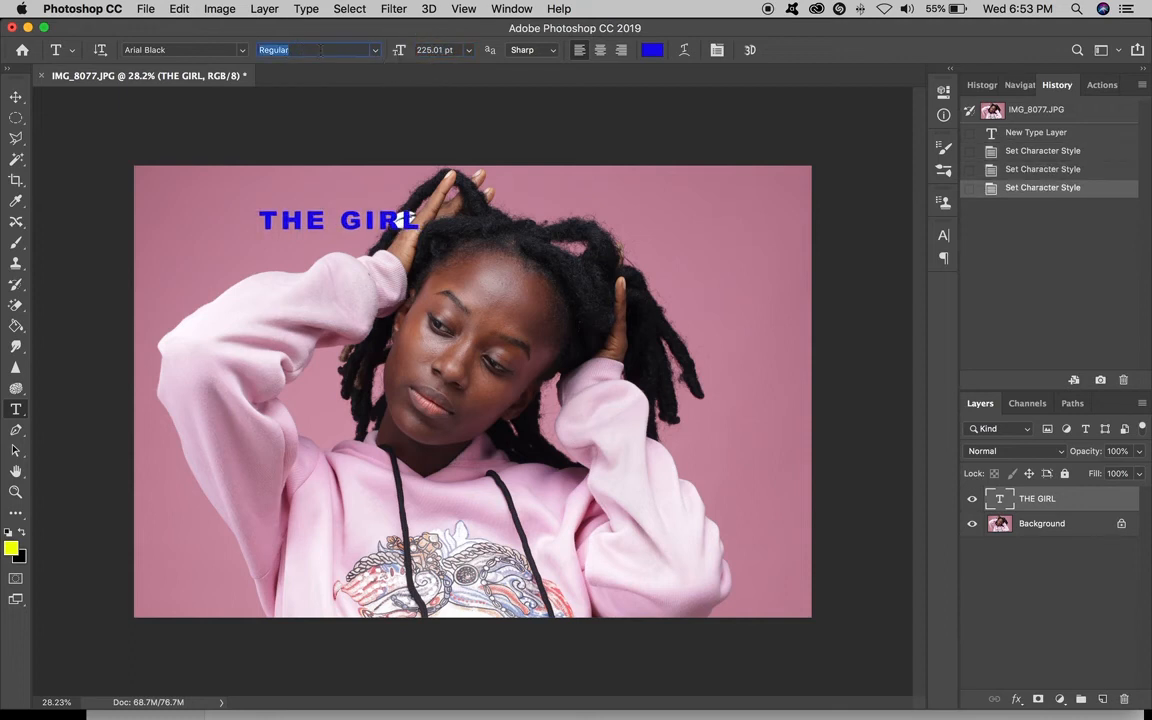
left_click(379, 52)
left_click(375, 45)
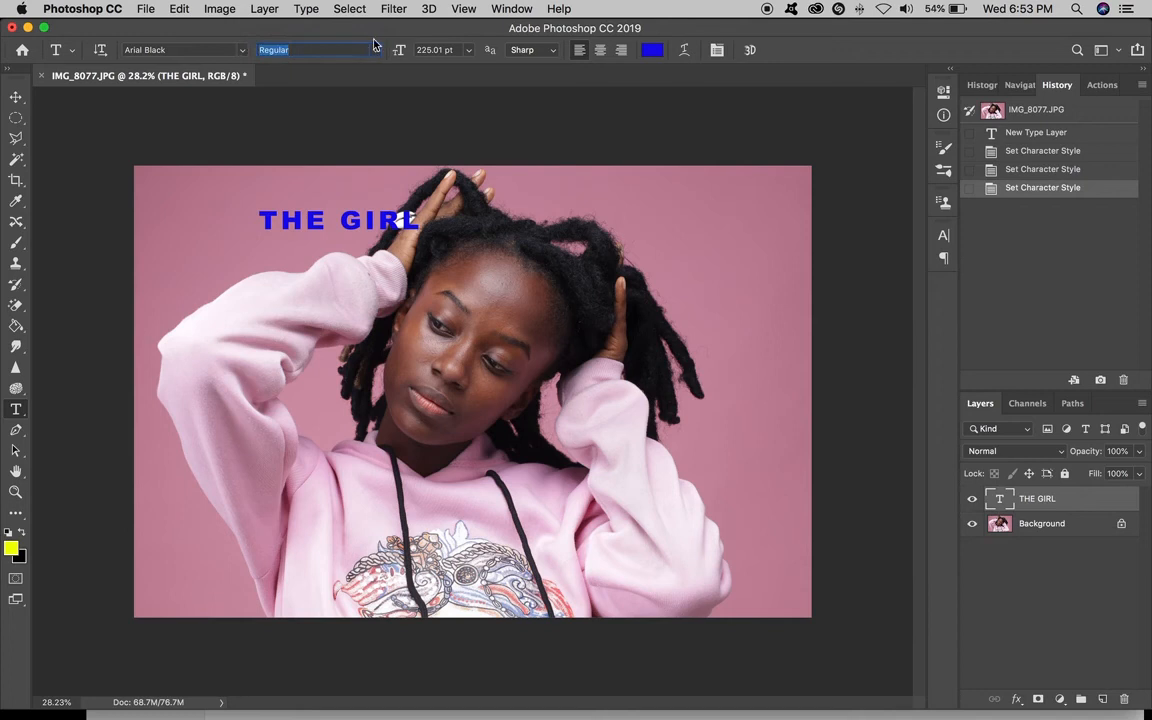
Change the font of the "THE GIRL" text to Comic Sans MS
left_click(241, 50)
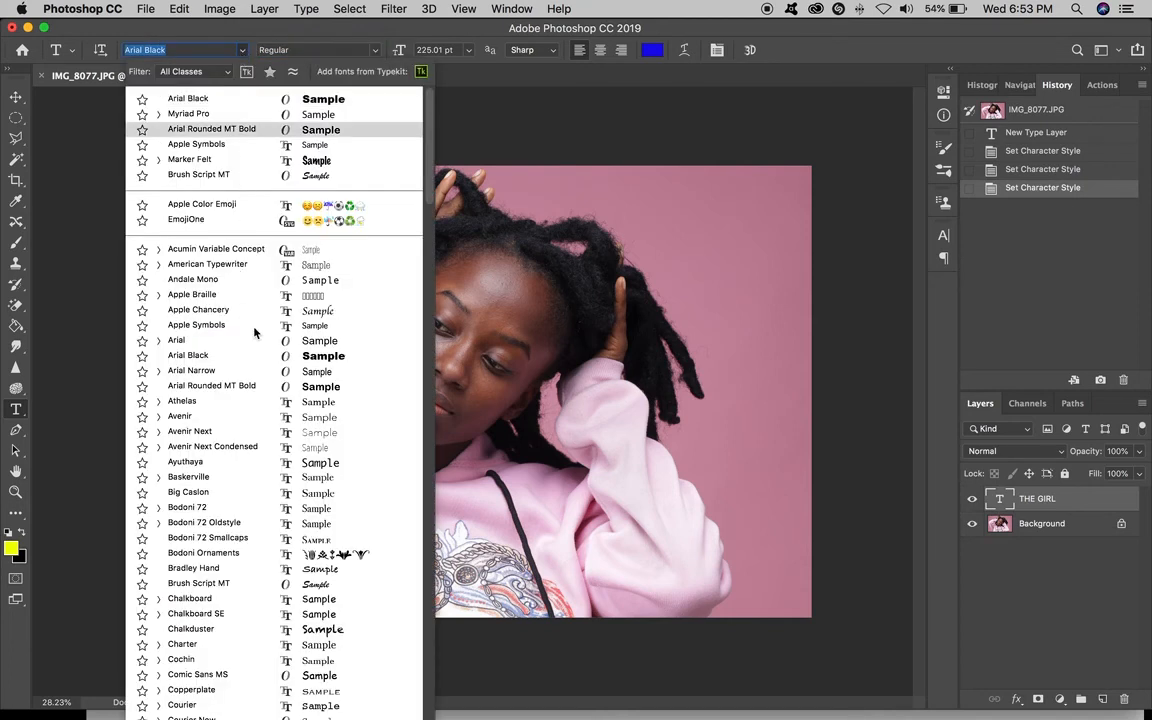
left_click(257, 355)
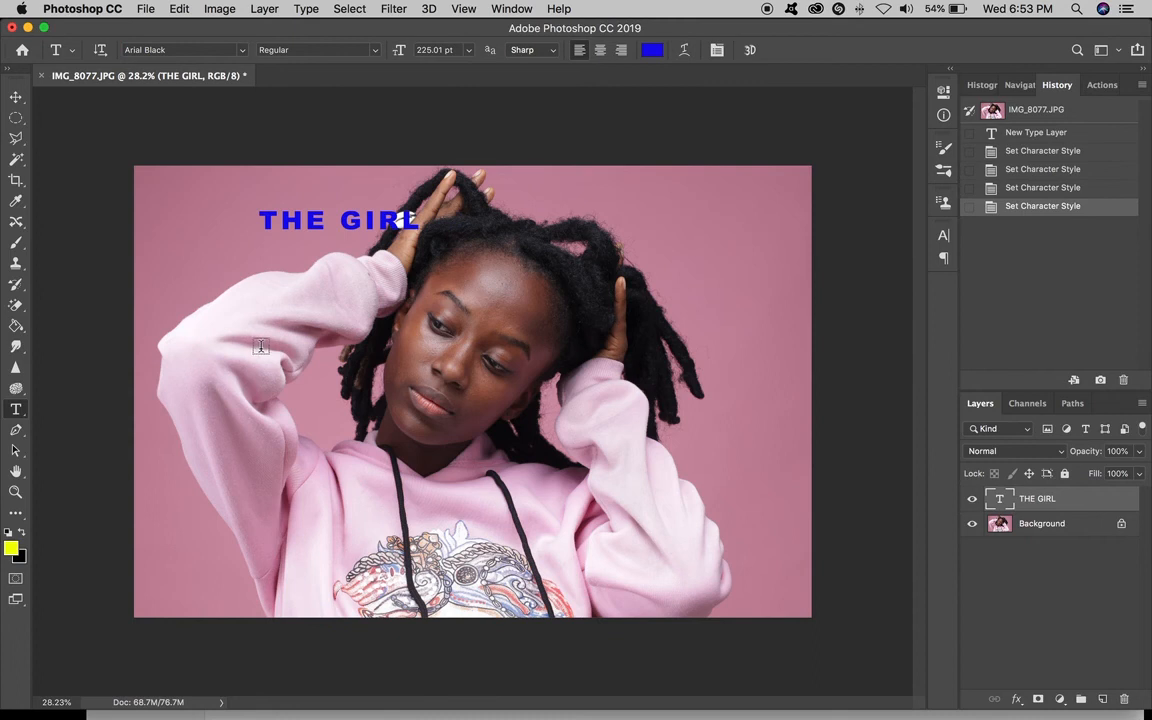
left_click(241, 50)
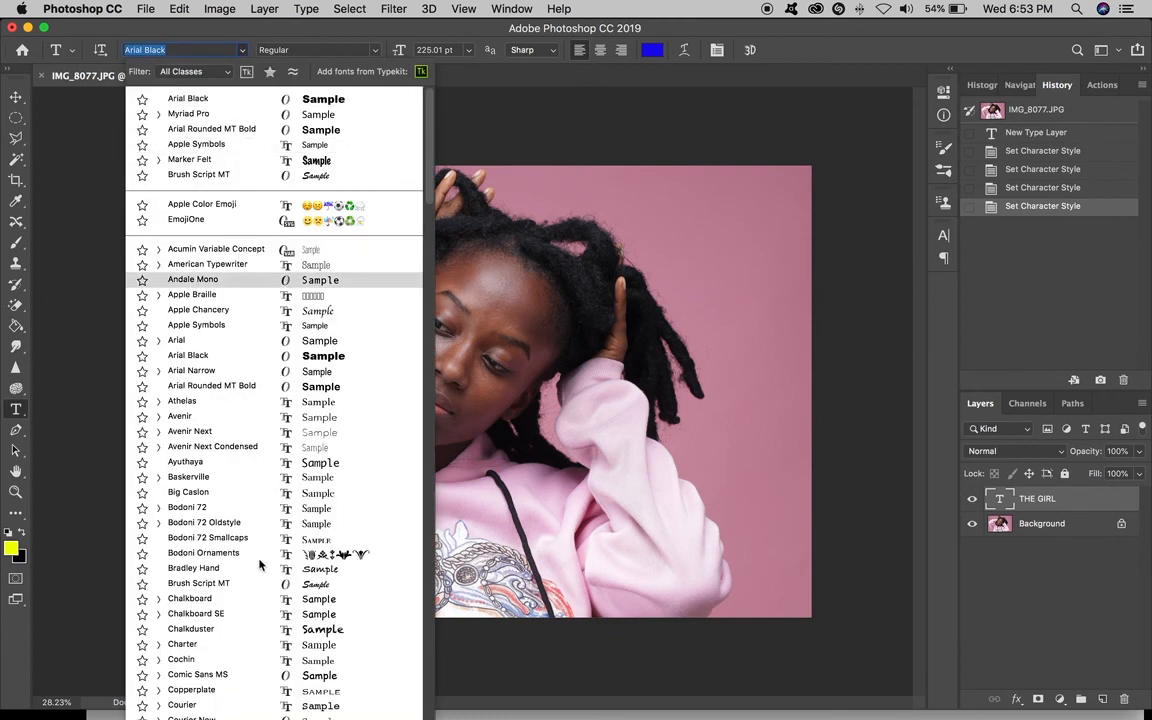
left_click(256, 677)
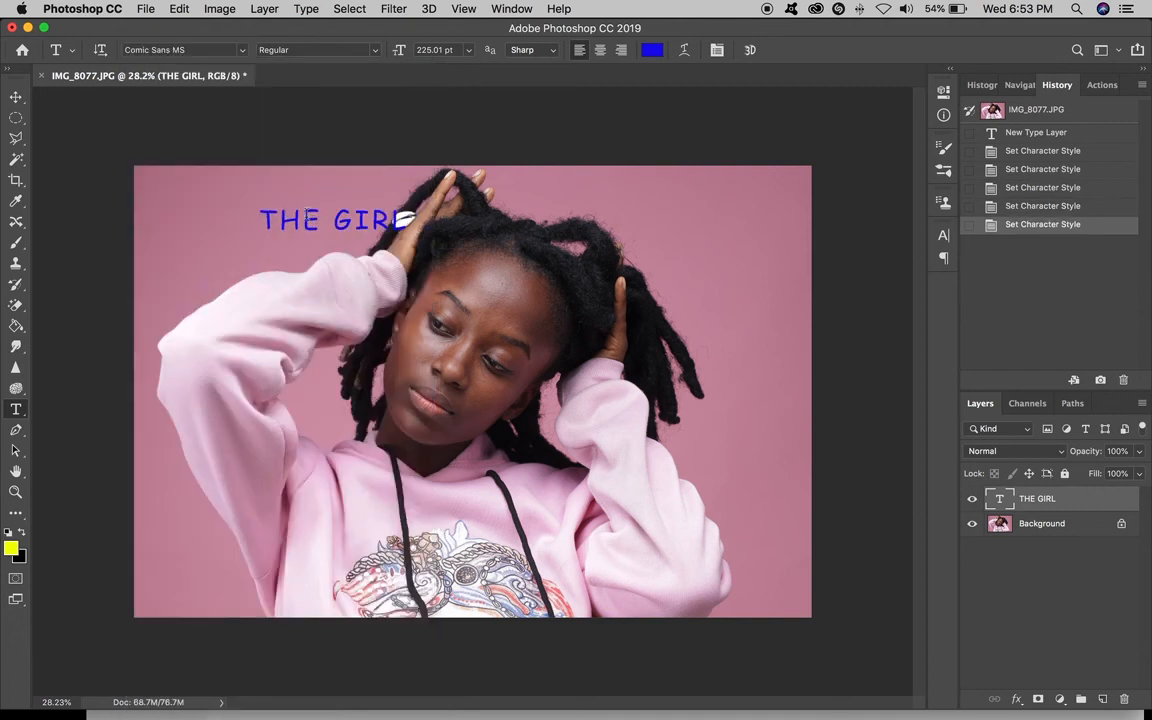
Move the "THE GIRL" text to the lower-left part of the photo and scale it proportionally to about 167%
left_click(17, 96)
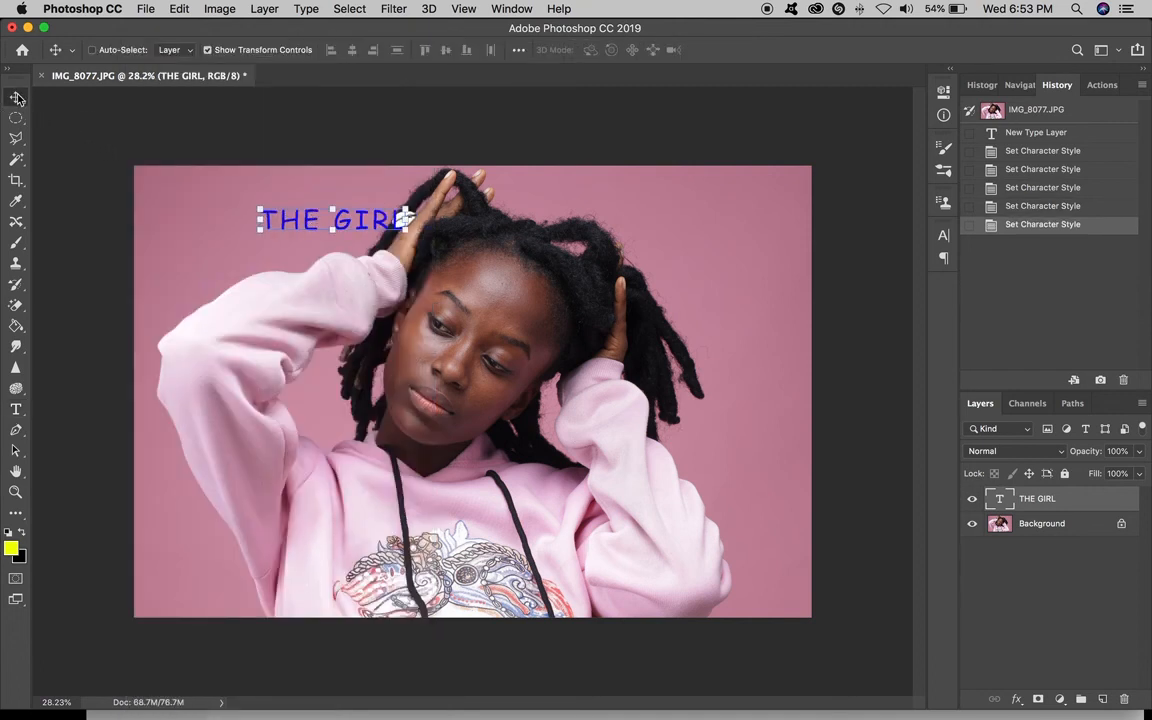
left_click_drag(352, 238, 219, 567)
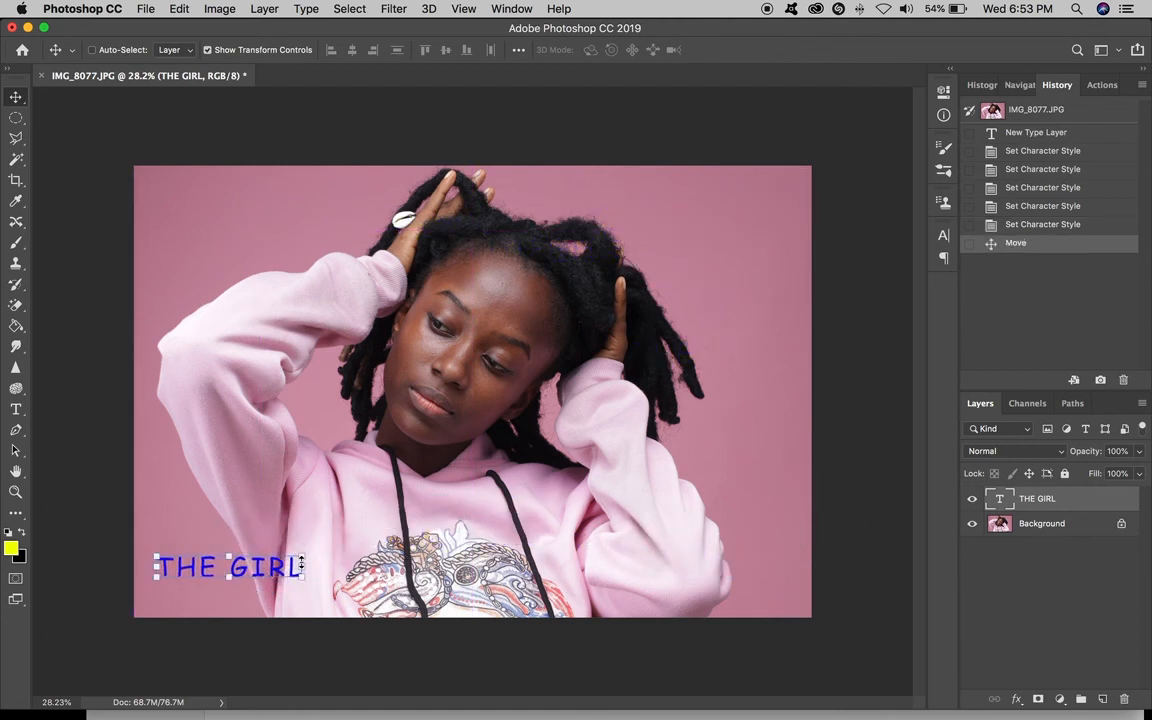
left_click_drag(300, 555, 389, 485)
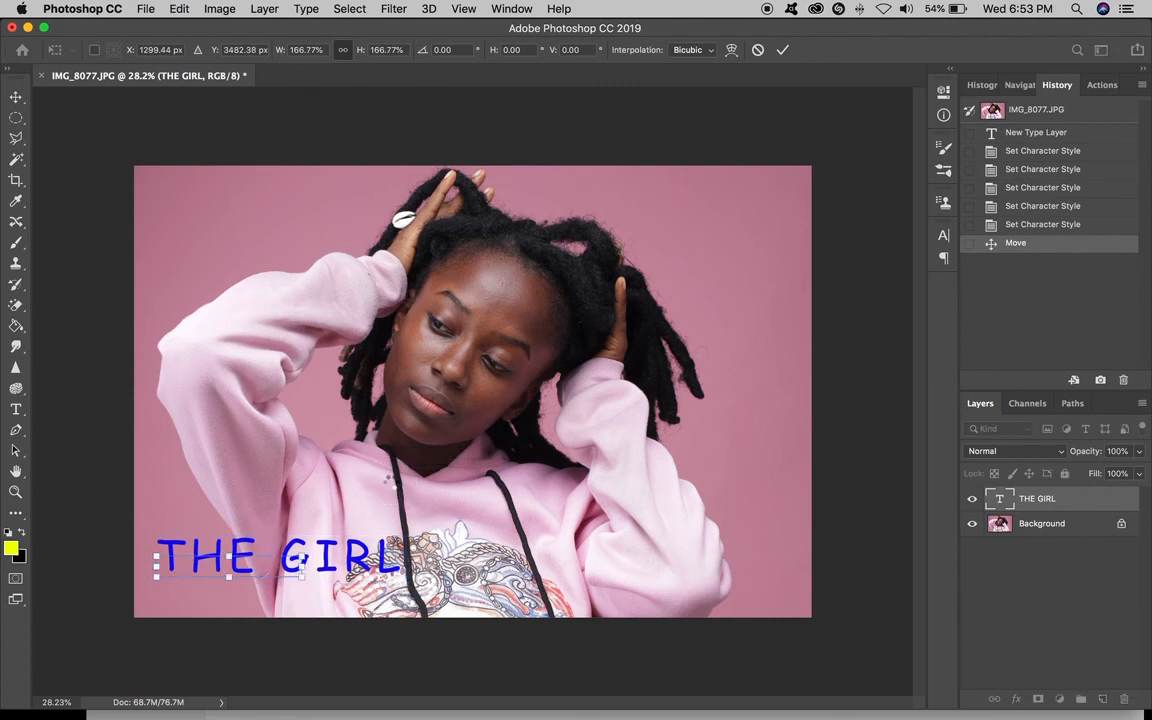
key("Return")
Move the enlarged text to the photo's upper-right background, and revert the image to its original state
left_click_drag(355, 550, 738, 212)
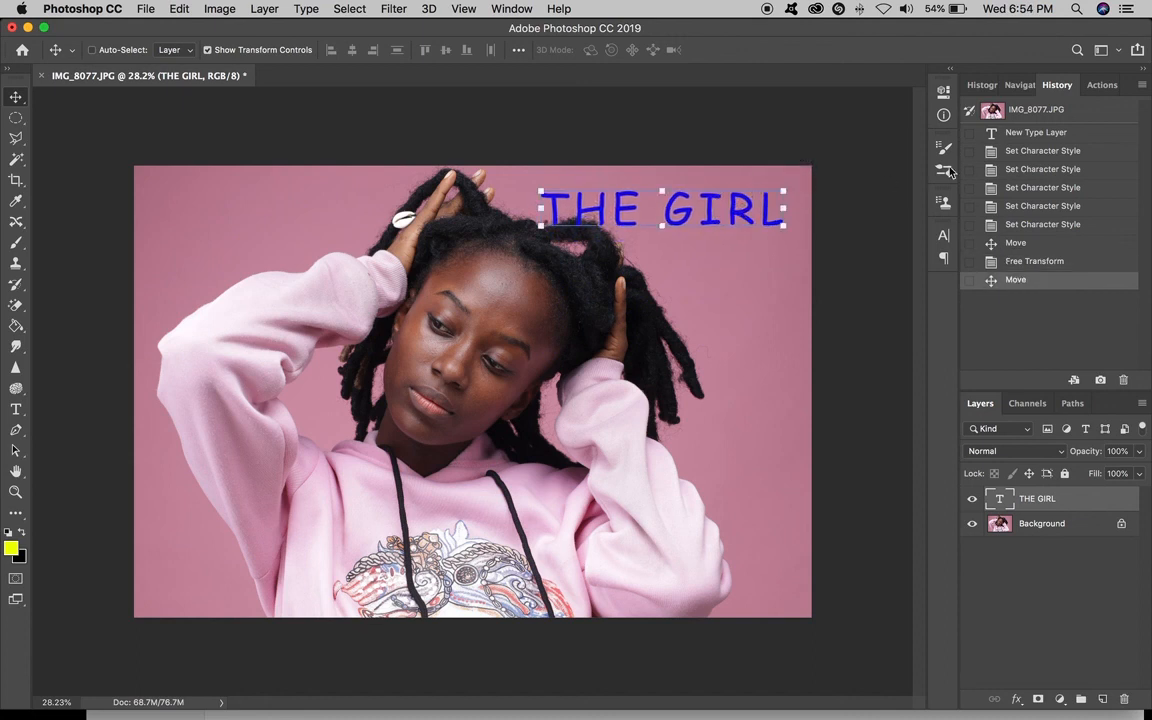
left_click_drag(635, 207, 449, 287)
left_click(1024, 116)
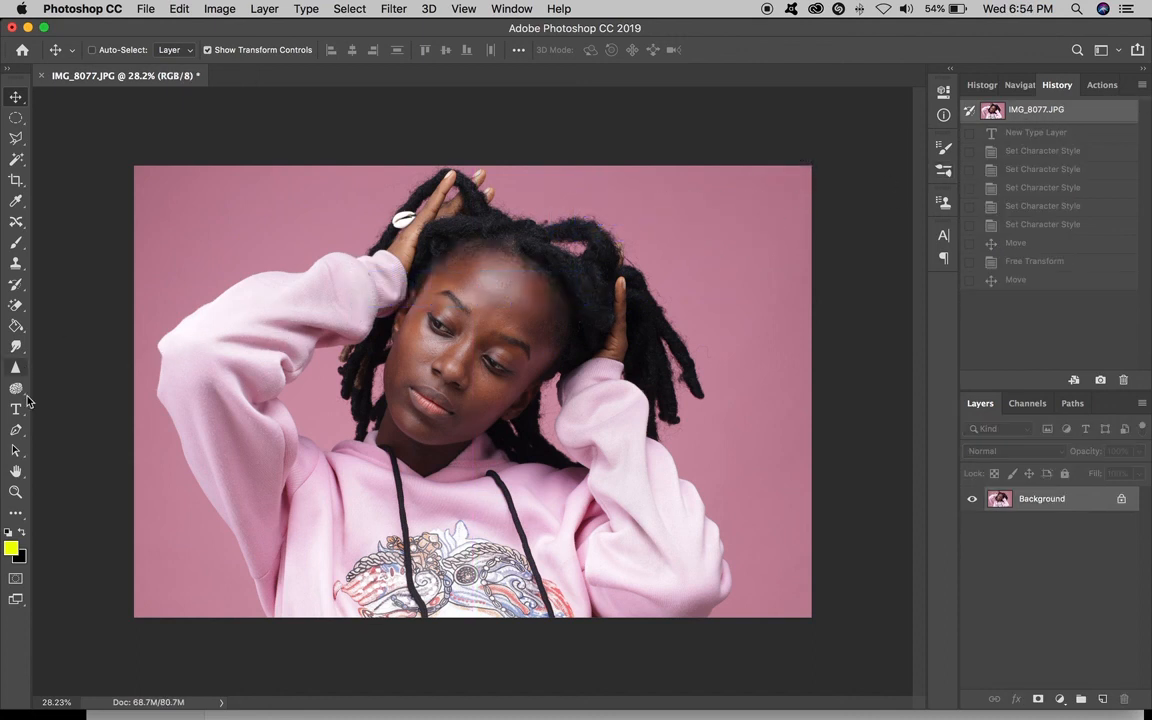
Add the text "THE GIRL" with the Vertical Type Tool on the pink background beside the raised sleeve
left_click(16, 409)
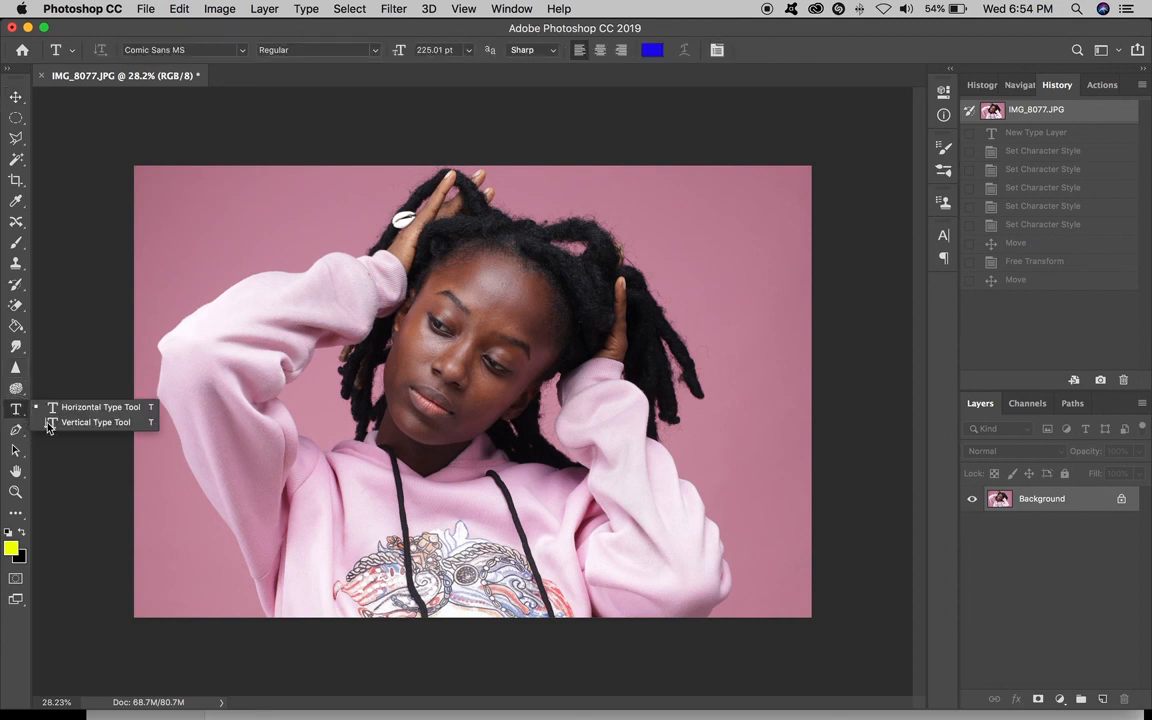
left_click(48, 423)
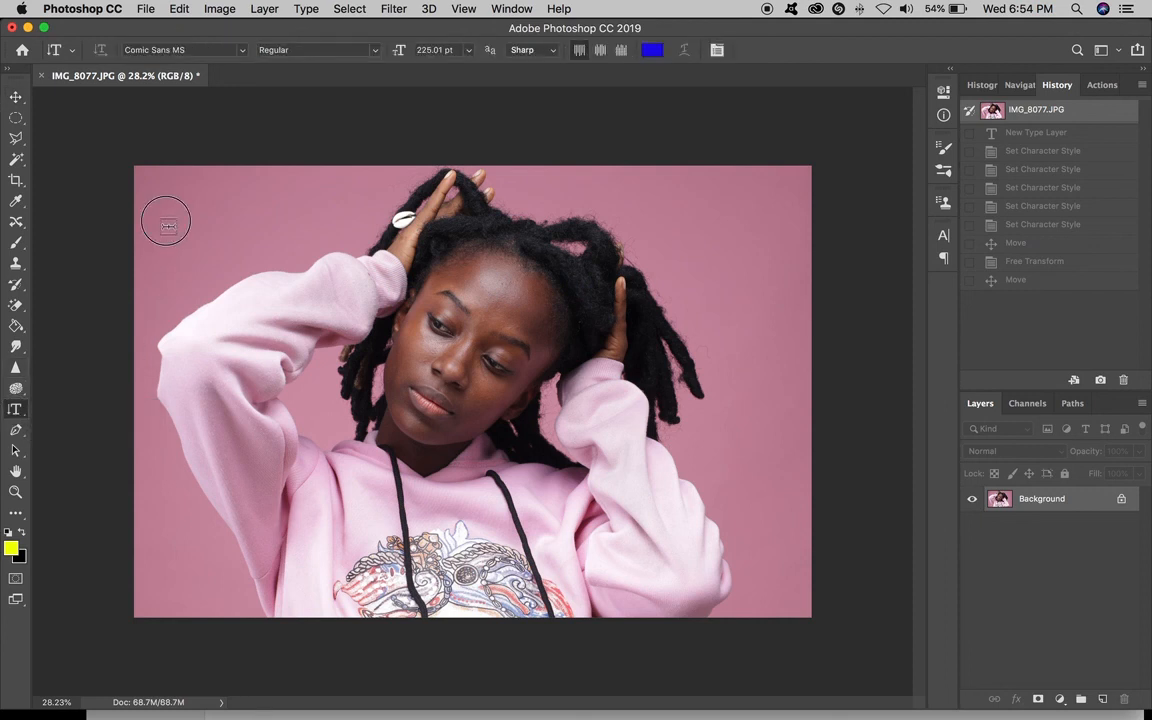
left_click(163, 220)
type("T")
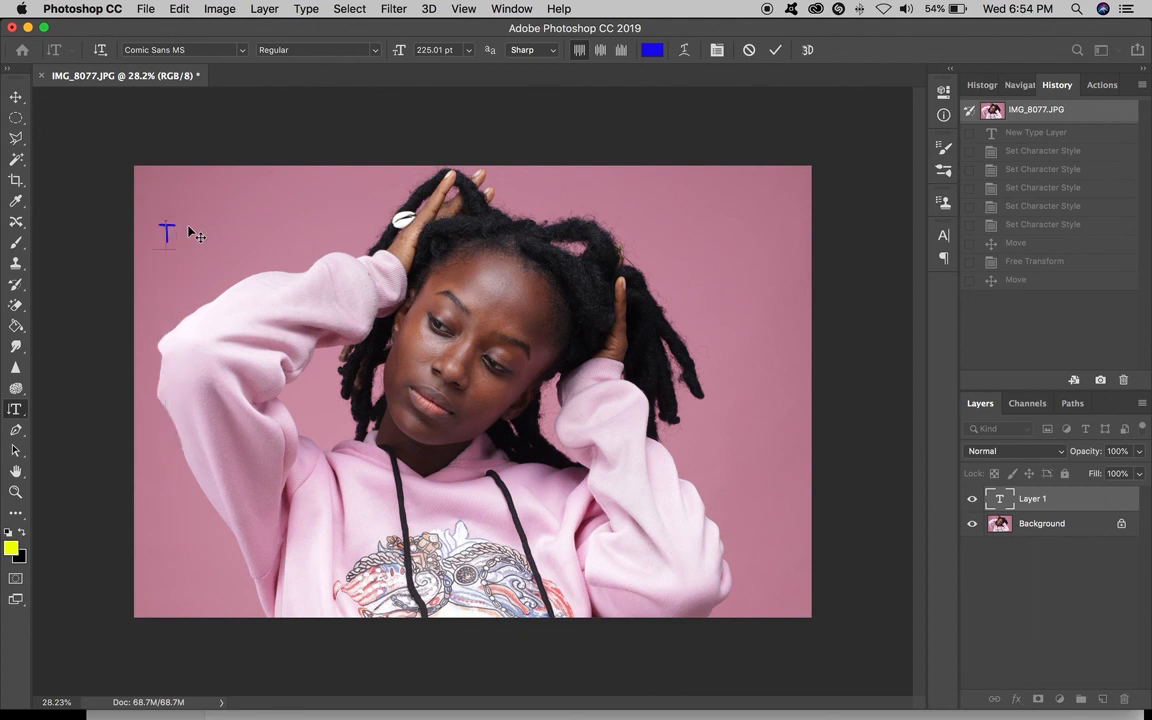
type("HE GIRL")
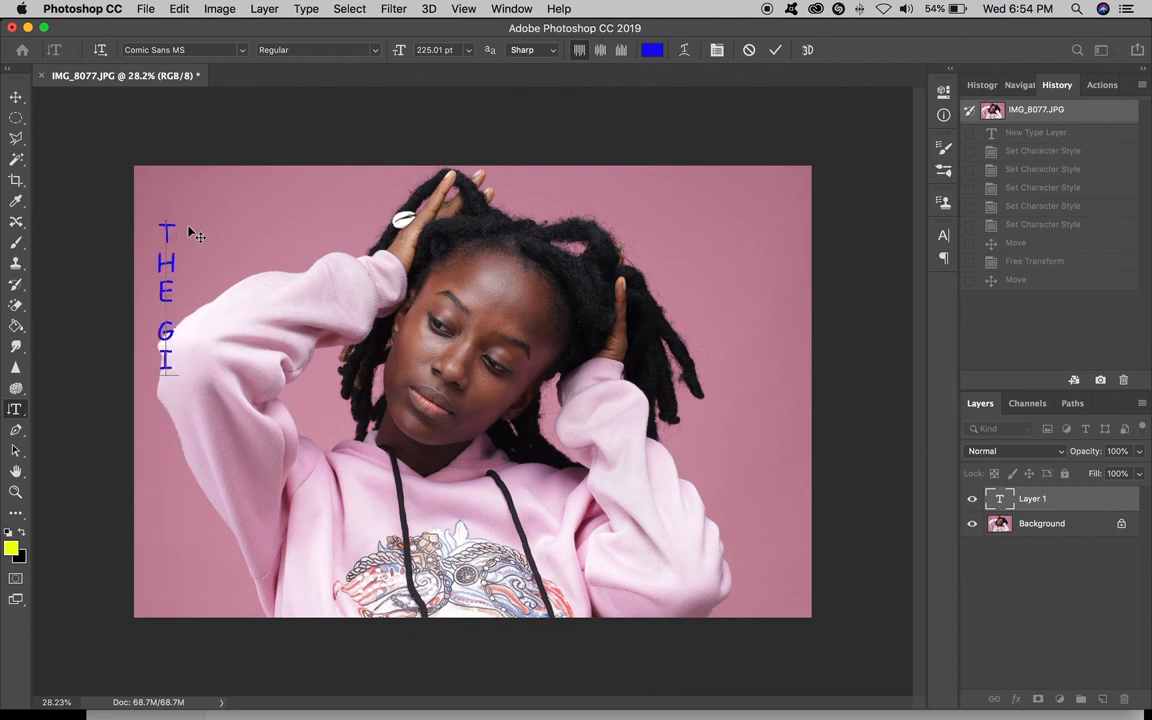